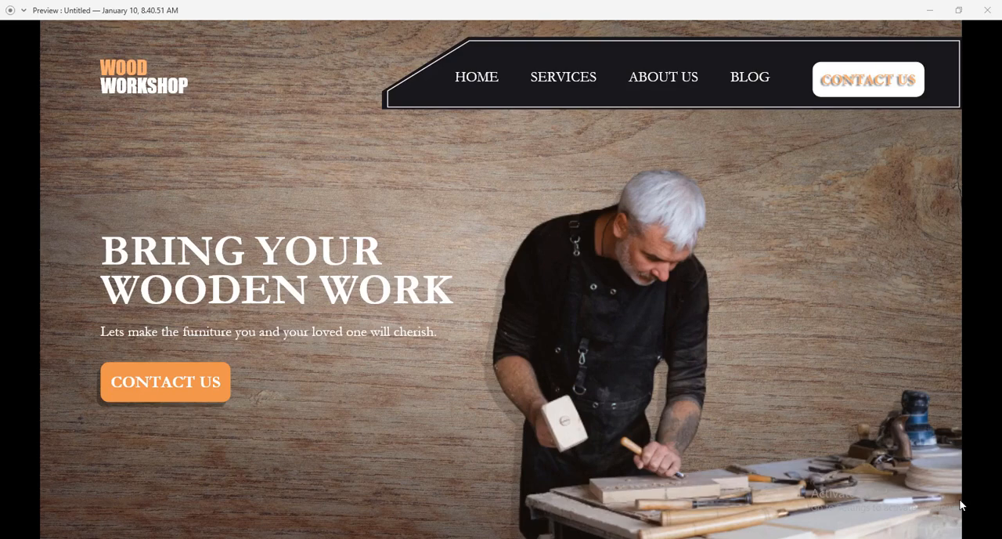
Step: Minimize the finished design's preview and switch to the other XD document with the blank Web 1920 – 1 artboard
click(930, 10)
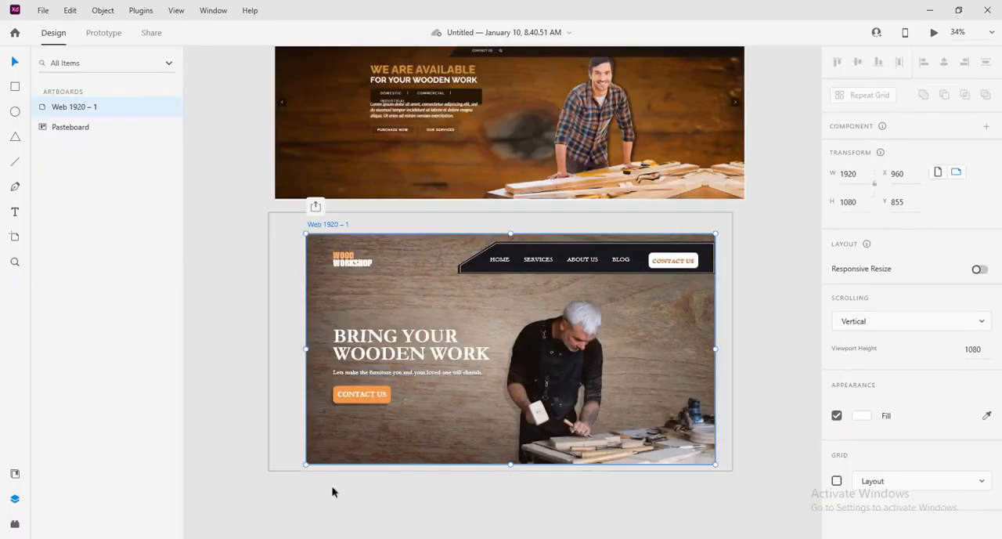
mouse_move(350, 537)
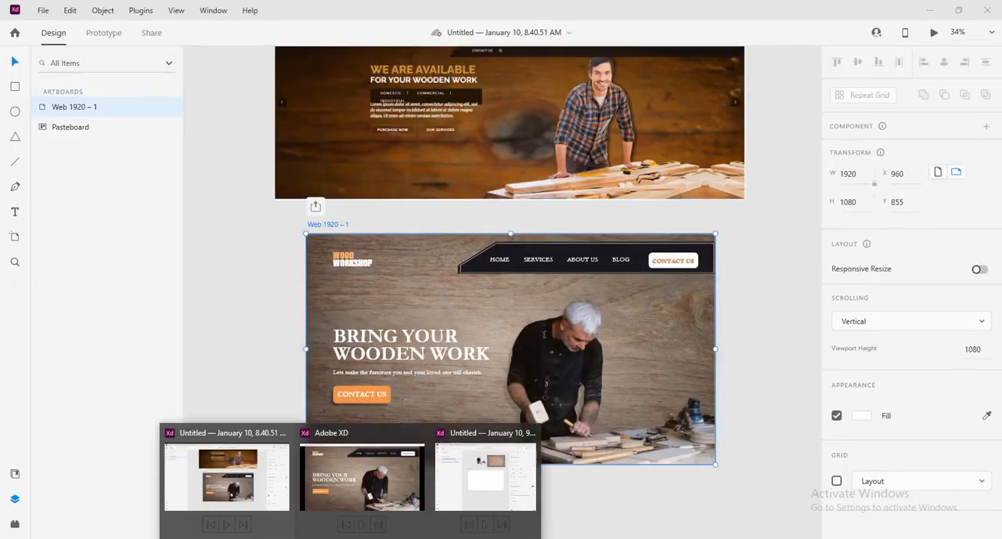
click(491, 486)
click(702, 66)
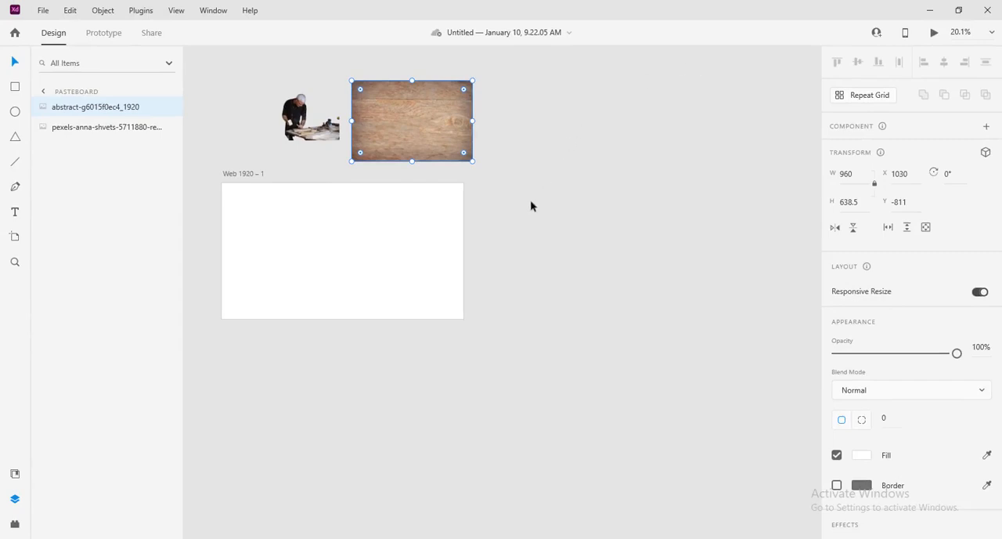
Step: Rearrange the canvas by moving the blank artboard lower and placing the wood texture and carpenter photo above it
drag(234, 179, 371, 247)
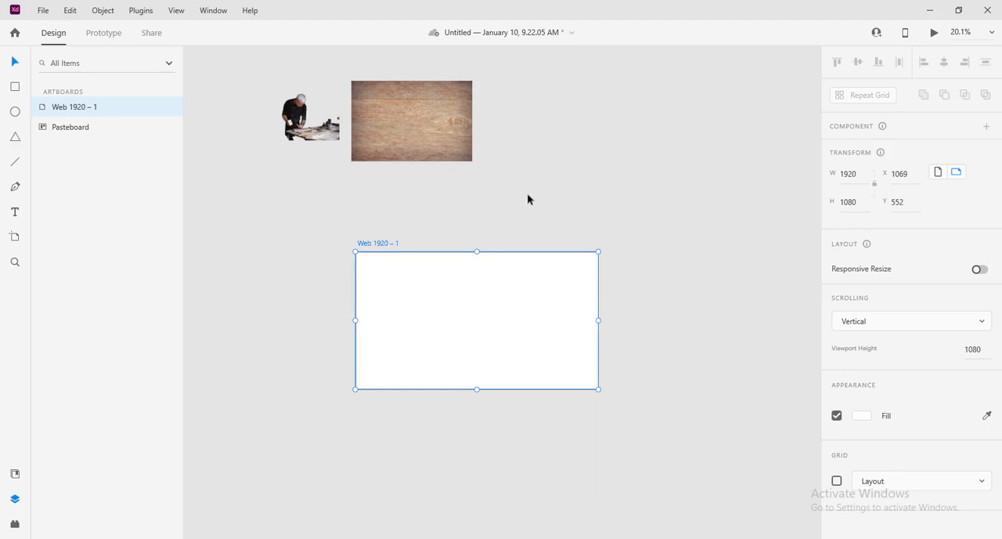
drag(437, 130, 489, 168)
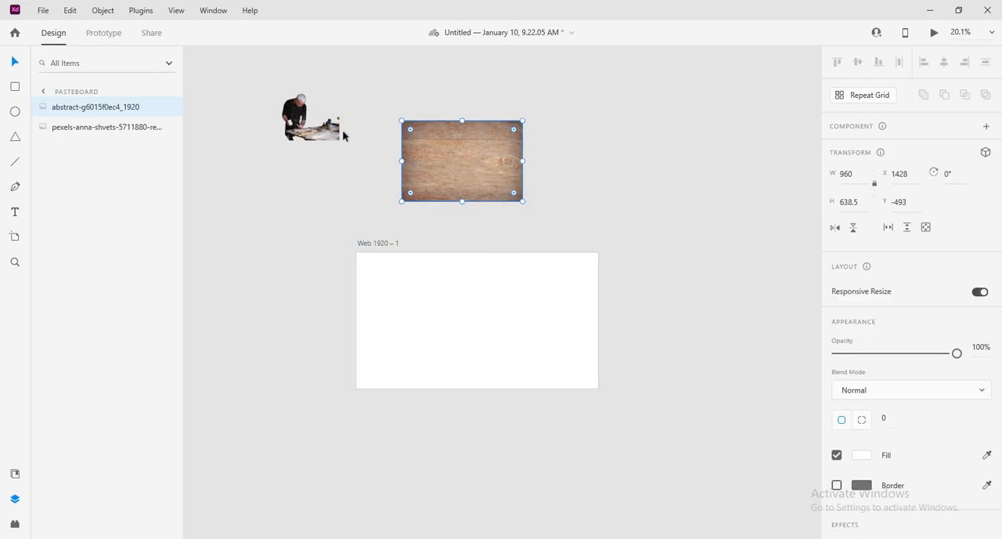
drag(300, 115, 324, 140)
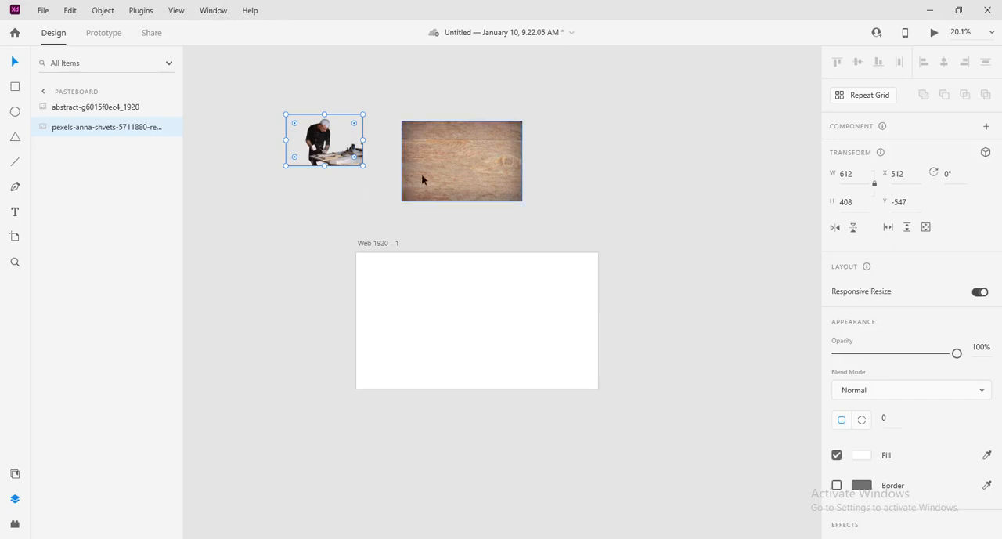
Step: Place the wood texture on the artboard and enlarge it to about 2263 × 1506 so it covers the whole artboard
drag(468, 164, 428, 288)
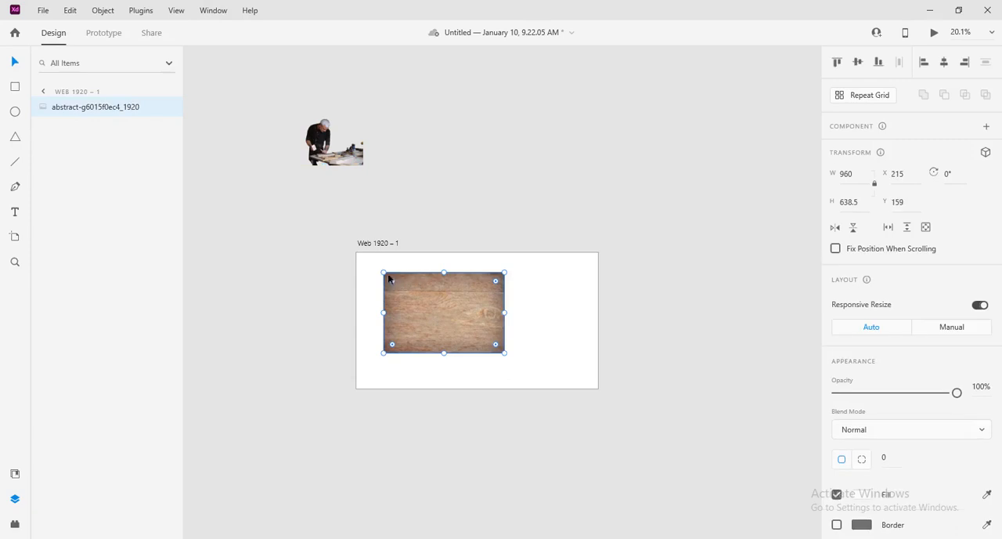
drag(376, 269, 353, 243)
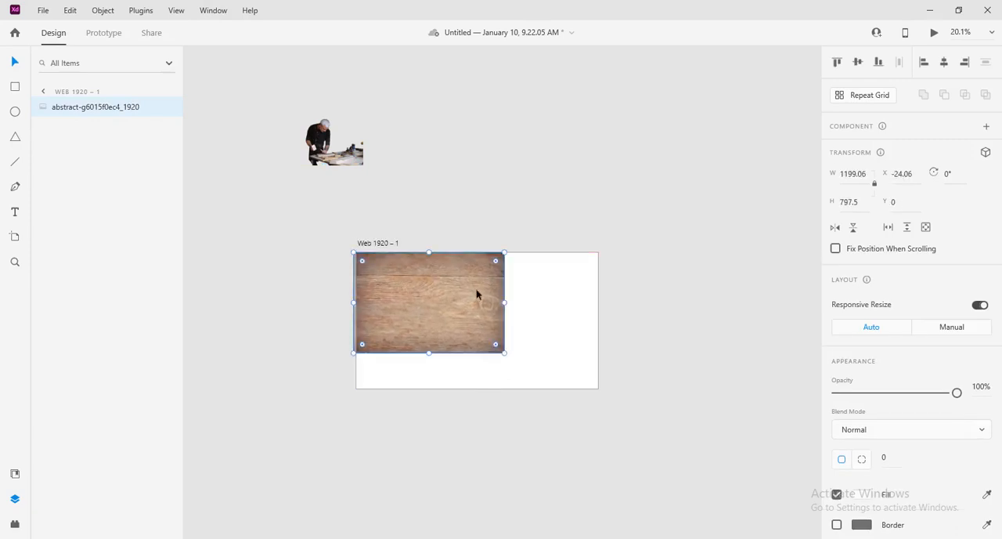
drag(505, 302, 637, 308)
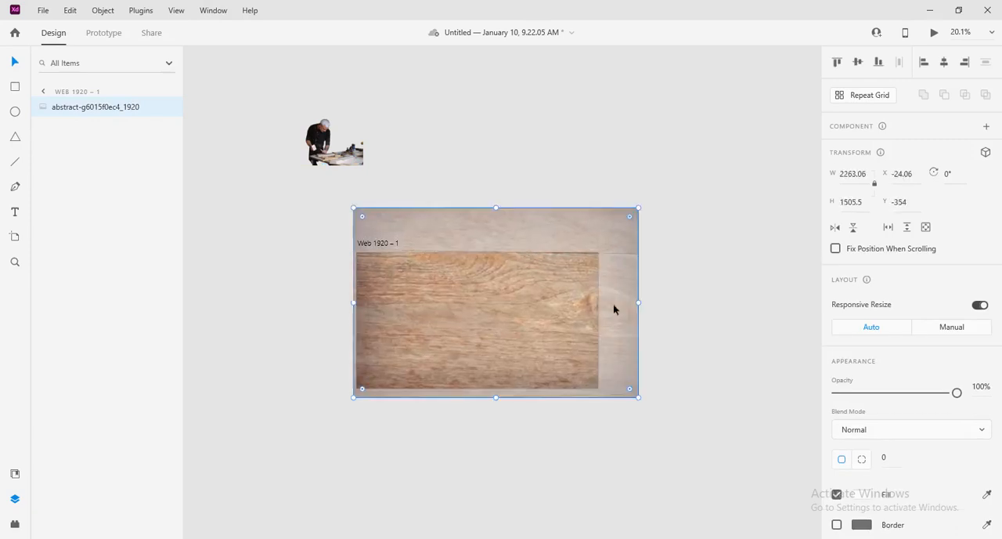
drag(468, 306, 457, 301)
click(666, 298)
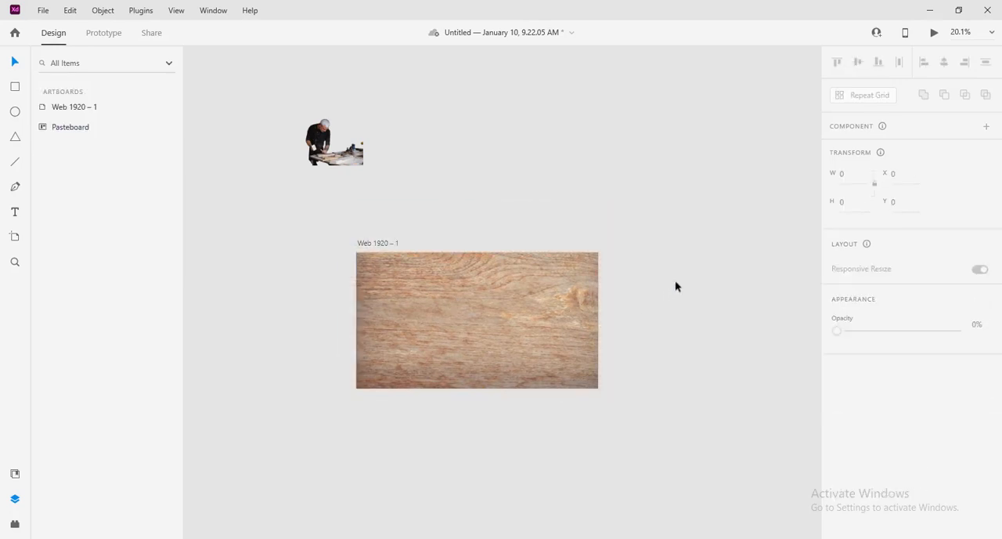
Step: Lock the wood texture image and move the carpenter photo just outside the artboard's upper-right corner
click(431, 283)
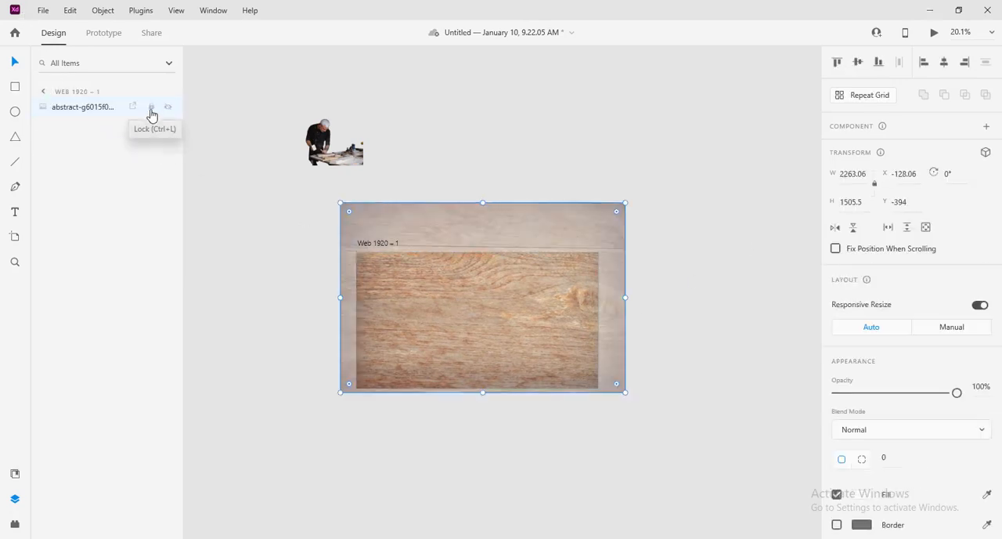
click(152, 108)
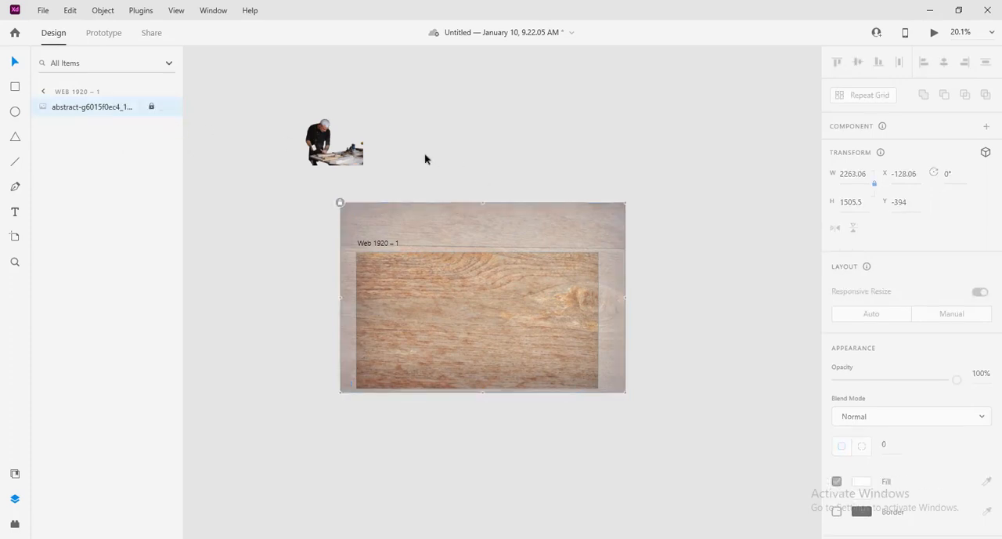
drag(332, 141, 622, 219)
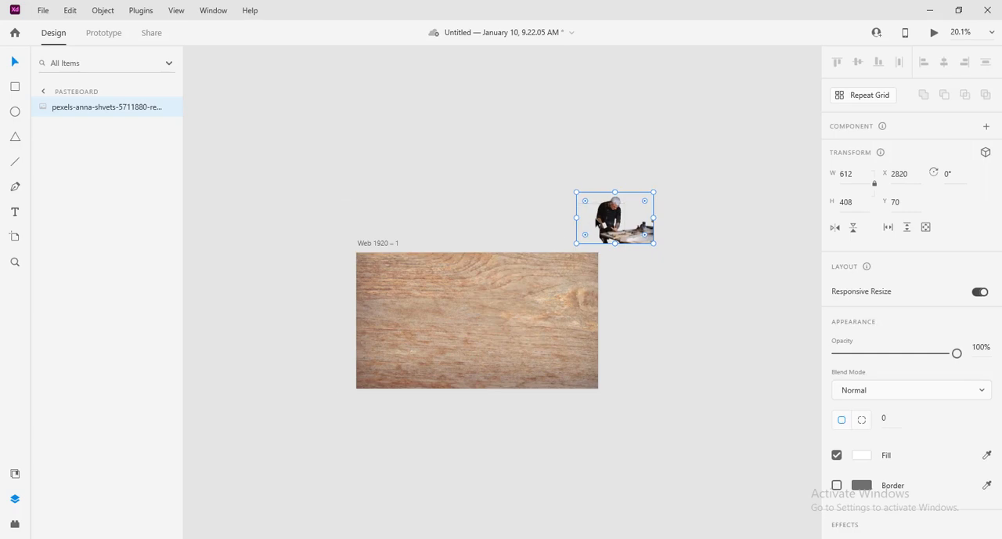
click(685, 316)
click(454, 317)
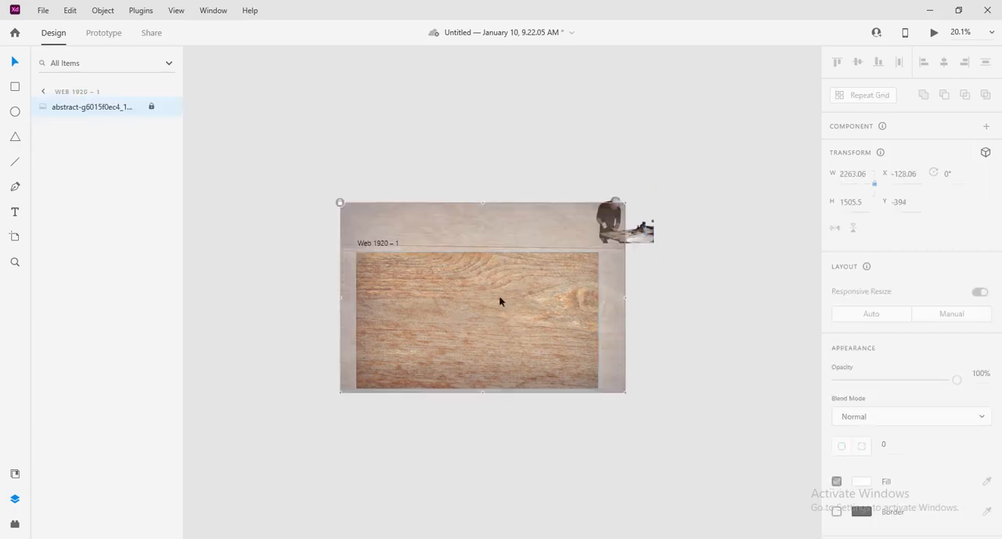
click(316, 126)
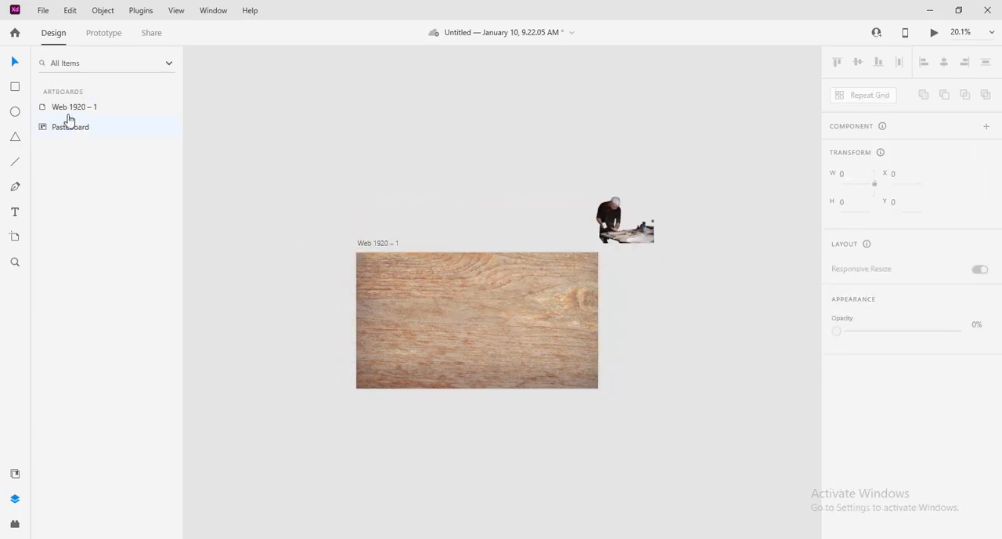
Step: Draw a 1920 × 1080 rectangle covering the entire artboard over the wood texture
click(16, 92)
drag(356, 252, 599, 390)
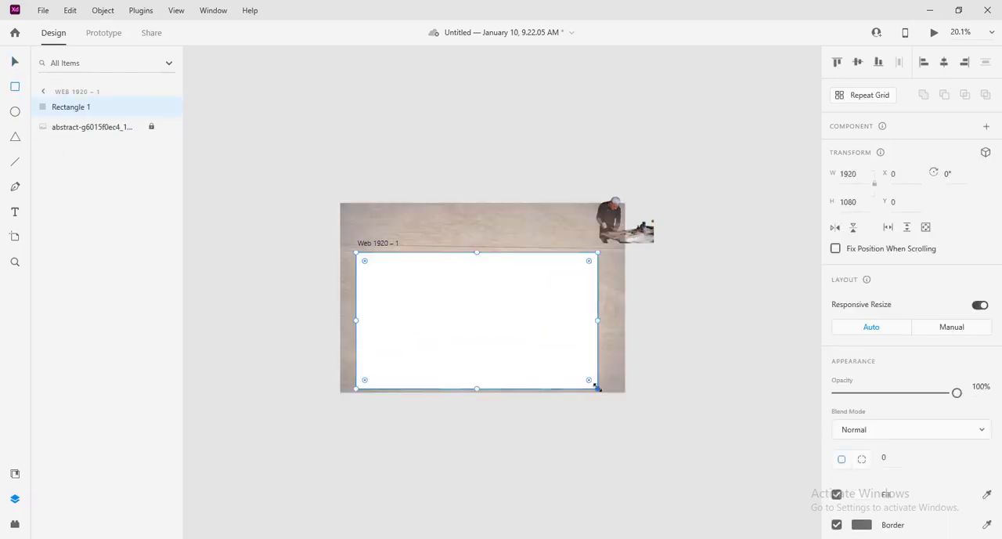
click(14, 62)
Step: Fill the rectangle with a radial gradient from a white centre to a black #000000 outer edge
scroll(854, 423, down, 4)
click(861, 235)
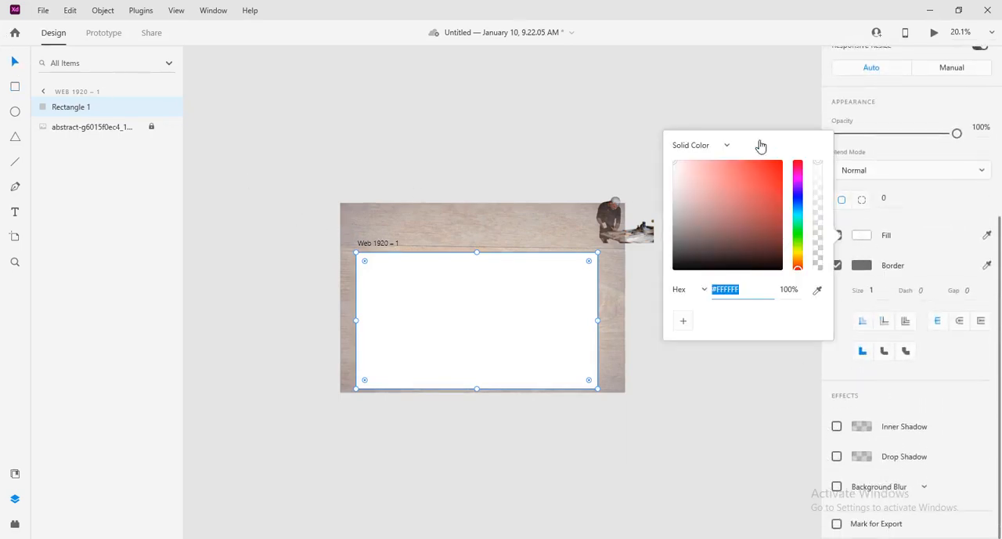
click(722, 148)
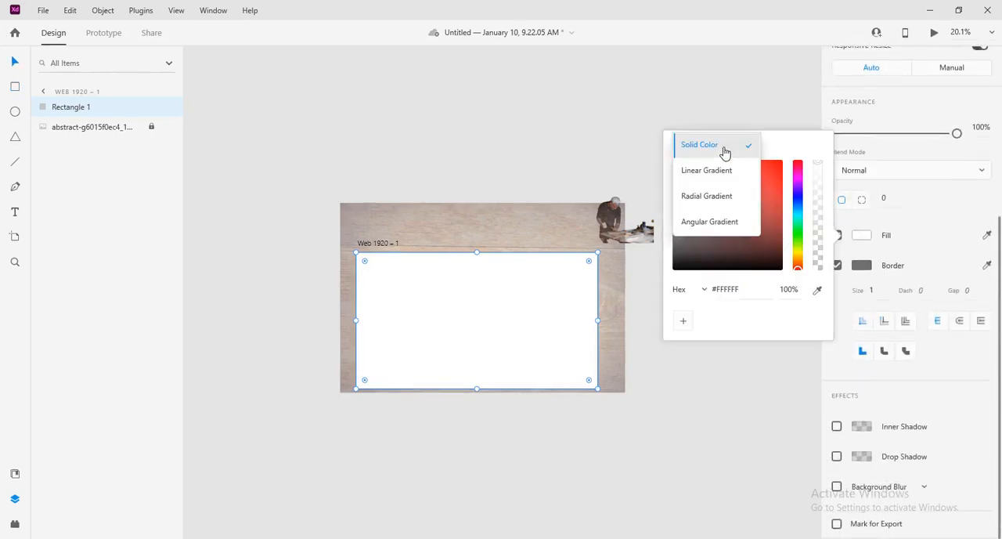
click(713, 197)
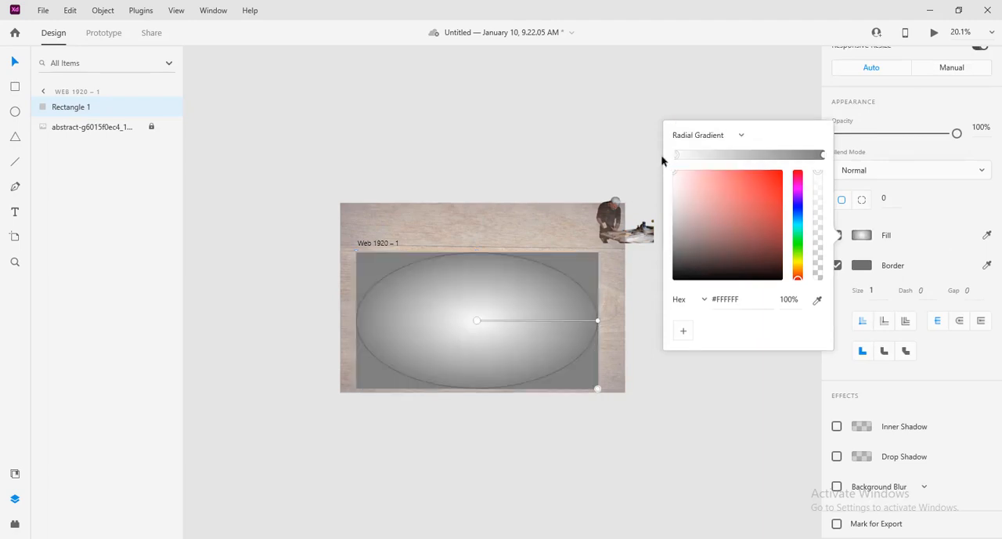
click(822, 155)
drag(700, 217, 774, 338)
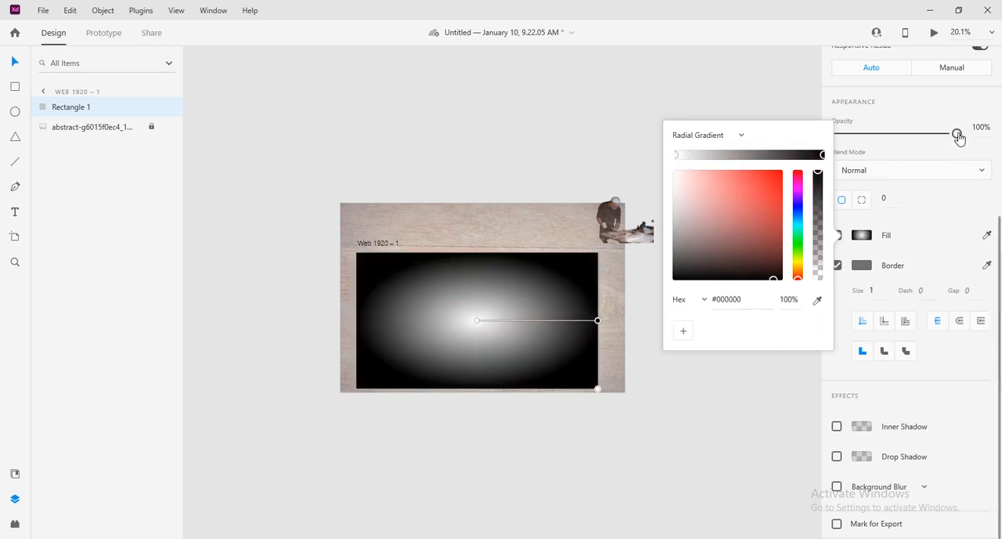
Step: Lower the gradient rectangle's opacity to 43% and tilt its radial gradient towards the lower-right corner of the artboard
drag(959, 138, 890, 148)
click(577, 295)
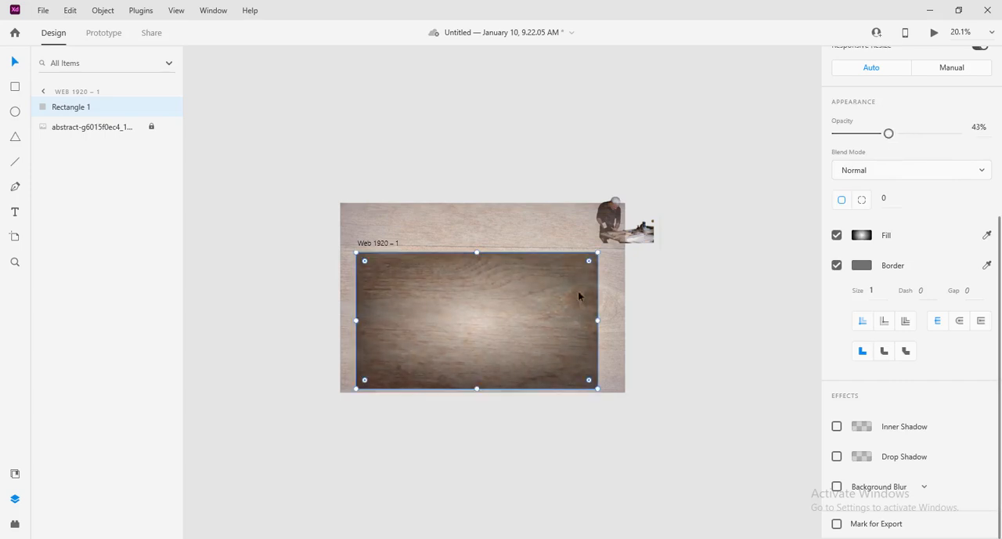
click(861, 235)
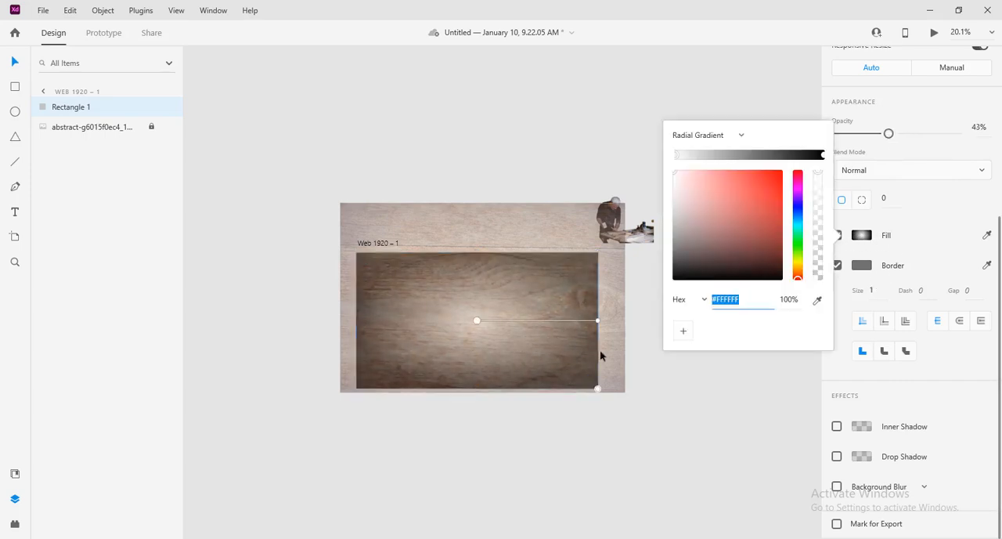
drag(598, 321, 604, 375)
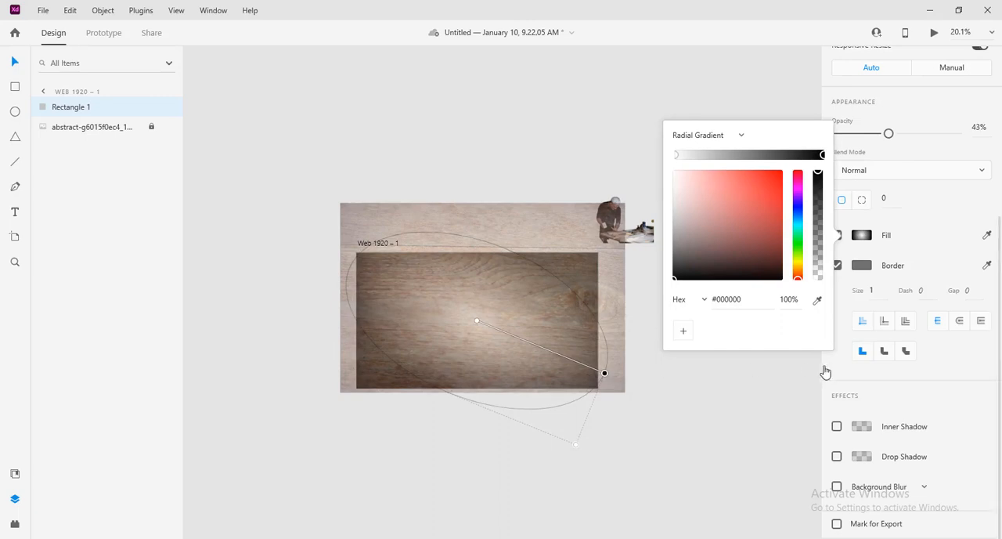
click(704, 395)
Step: Place the carpenter photo in the artboard's lower-right area and enlarge it to about 1489 × 993, with its lower edge past the artboard
drag(614, 229, 509, 350)
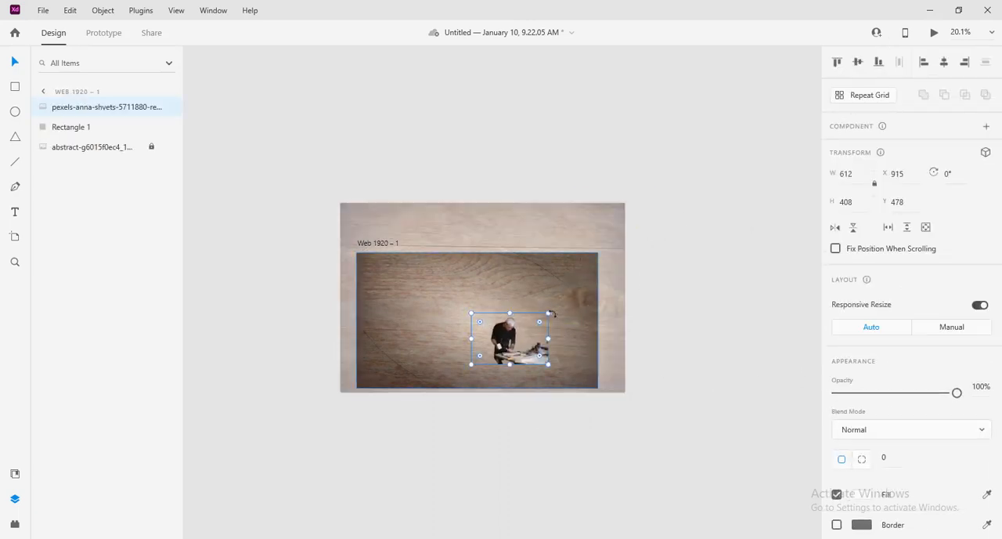
drag(551, 313, 654, 245)
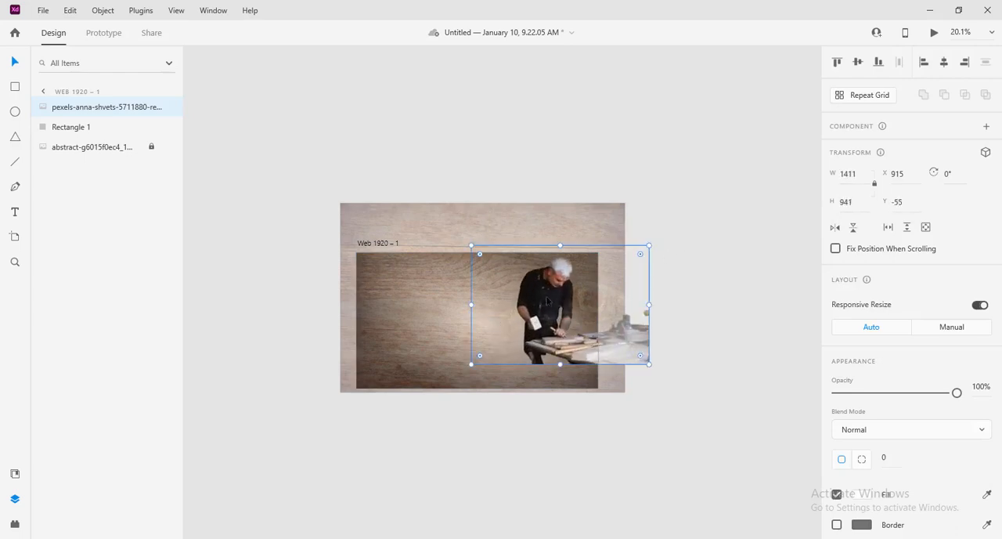
drag(576, 350, 504, 358)
drag(517, 281, 517, 275)
drag(523, 350, 521, 351)
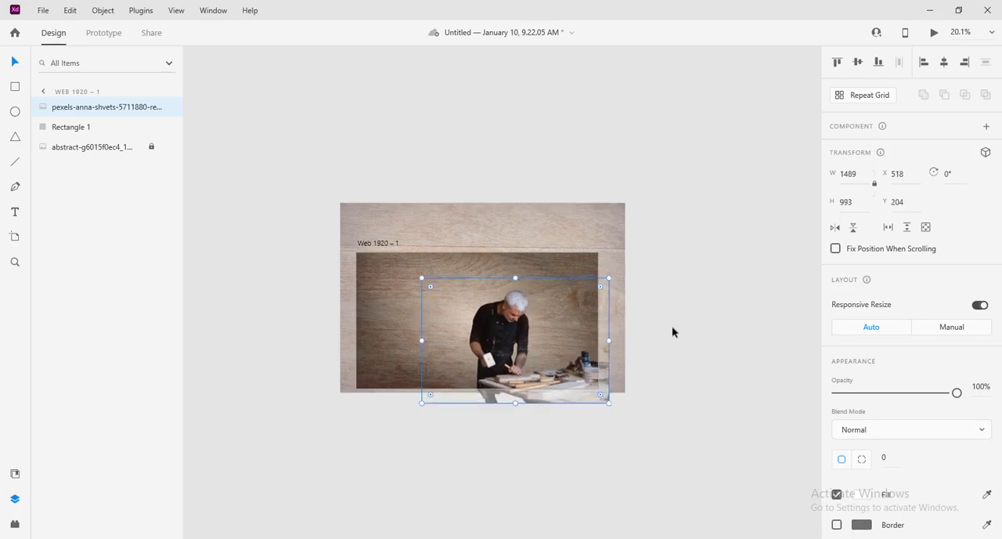
Step: Add a drop shadow to the carpenter photo and make the shadow colour more opaque
scroll(880, 458, down, 4)
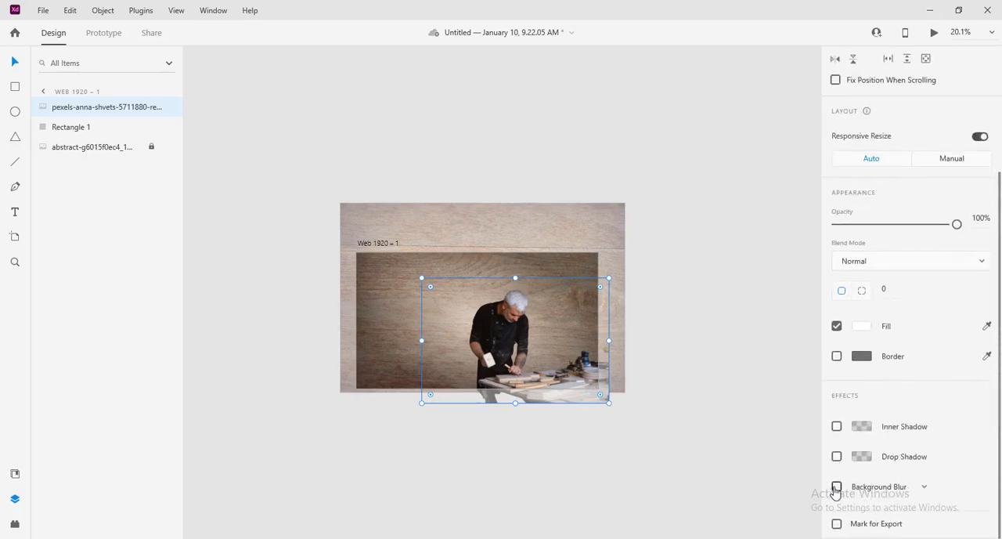
click(836, 458)
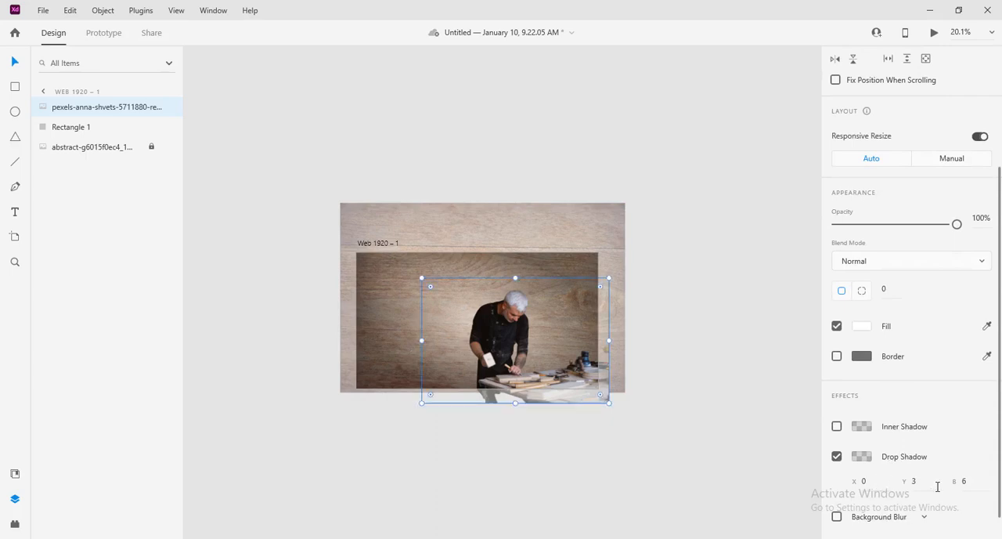
click(878, 483)
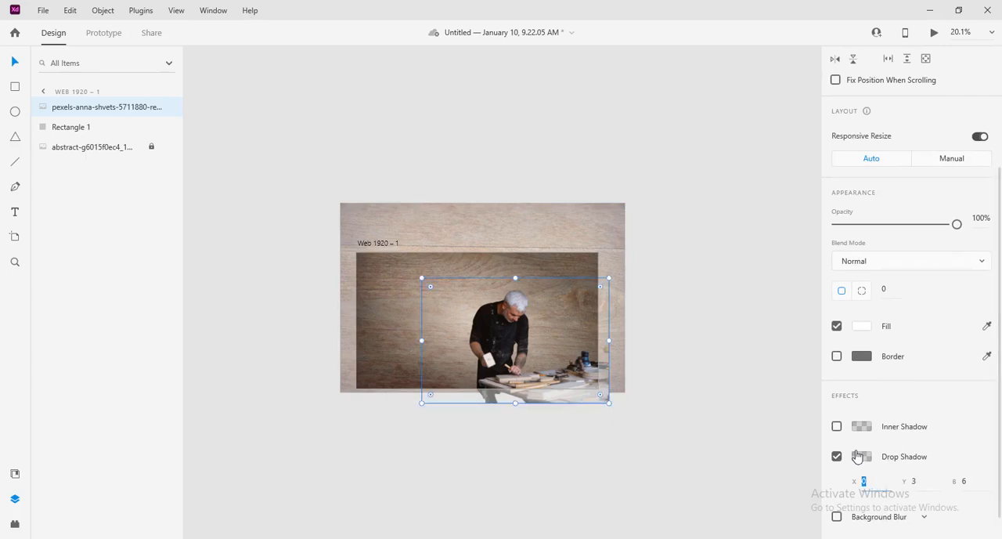
click(860, 457)
drag(819, 451, 819, 436)
Step: Set the horizontal (X) offset of the carpenter photo's drop shadow to -13
click(872, 479)
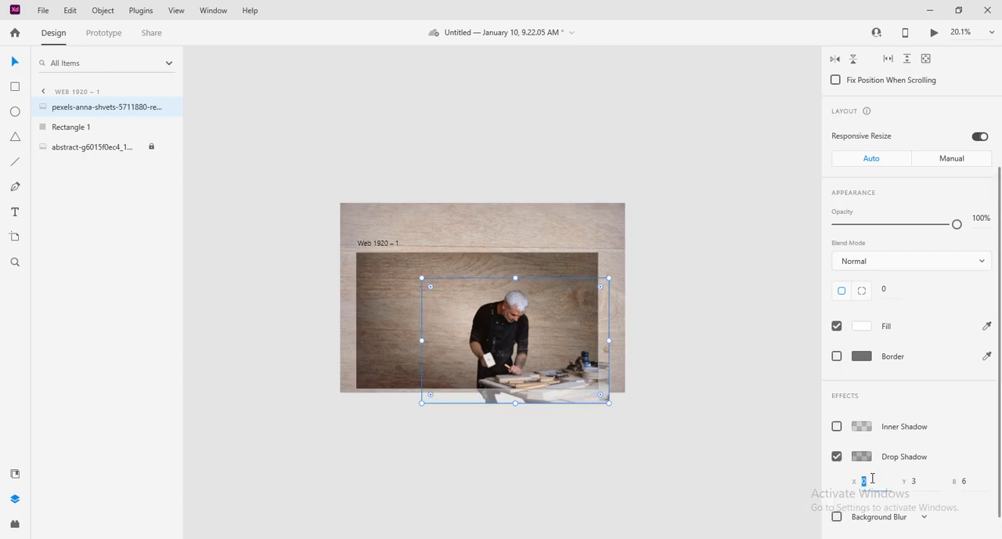
key(Up)
key(Up)
key(Up)
key(Up)
key(Up)
key(Up)
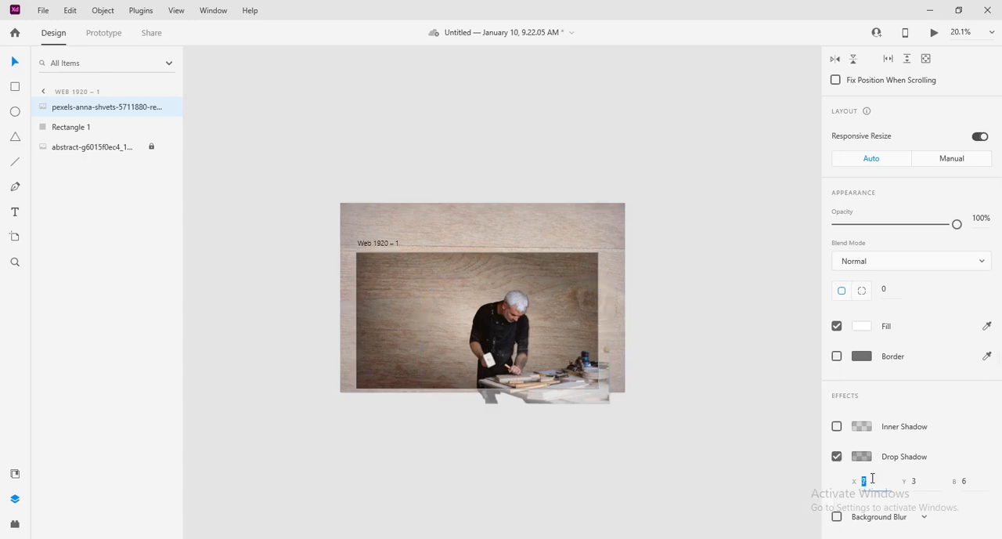
key(Up)
key(Up)
key(Down)
key(Down)
key(Down)
key(Down)
key(Down)
key(Down)
key(Down)
key(Down)
key(Down)
key(Down)
key(Down)
key(Down)
key(Down)
key(Down)
key(Down)
key(Up)
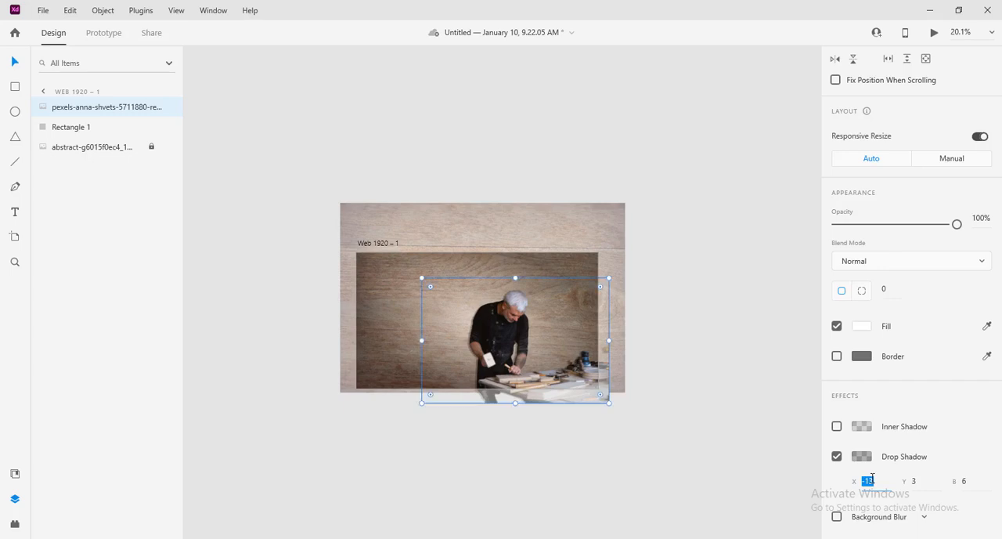
Step: Set the vertical (Y) offset of the carpenter photo's drop shadow to 9
click(930, 486)
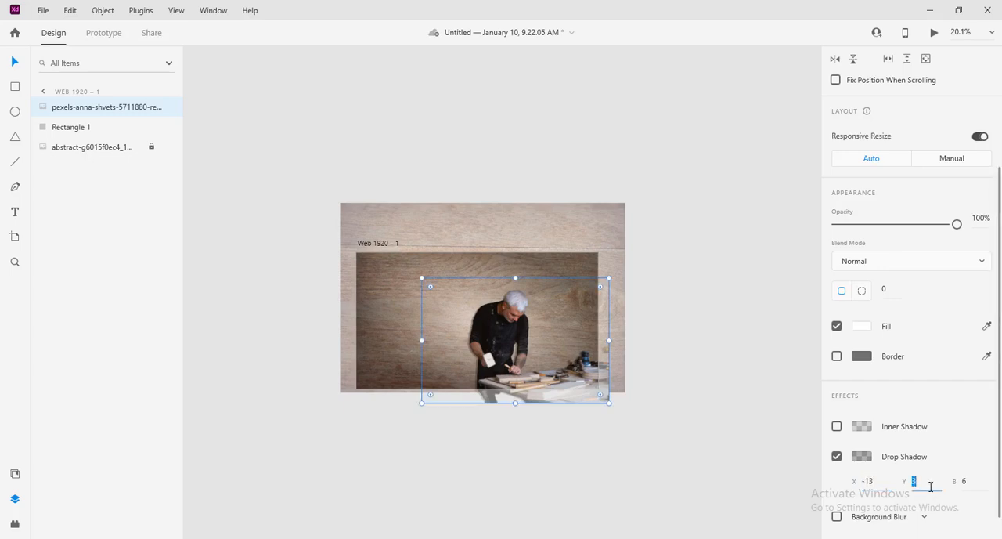
key(Up)
key(Up)
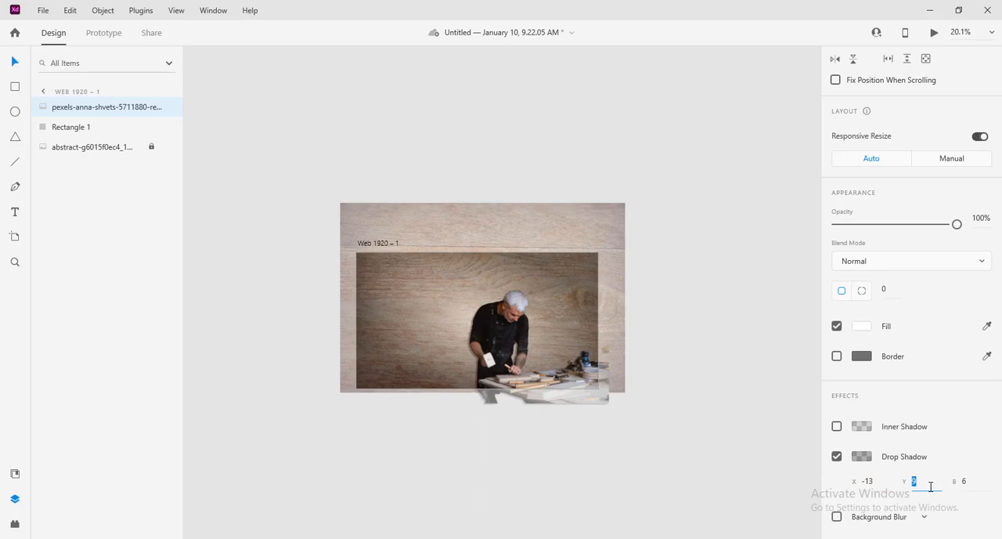
Step: Increase the blur (B) of the carpenter photo's drop shadow to about 16
click(969, 481)
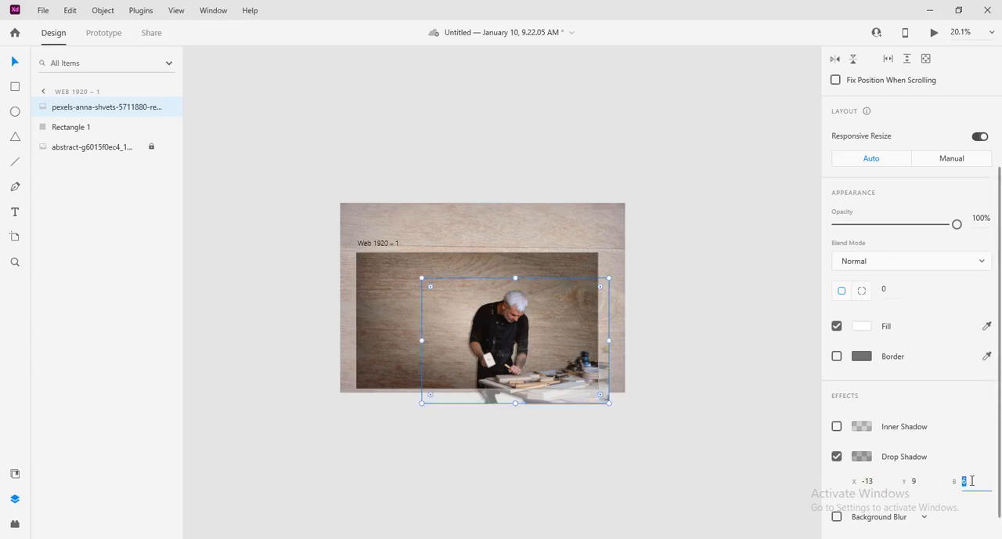
key(Up)
key(Up)
key(Up)
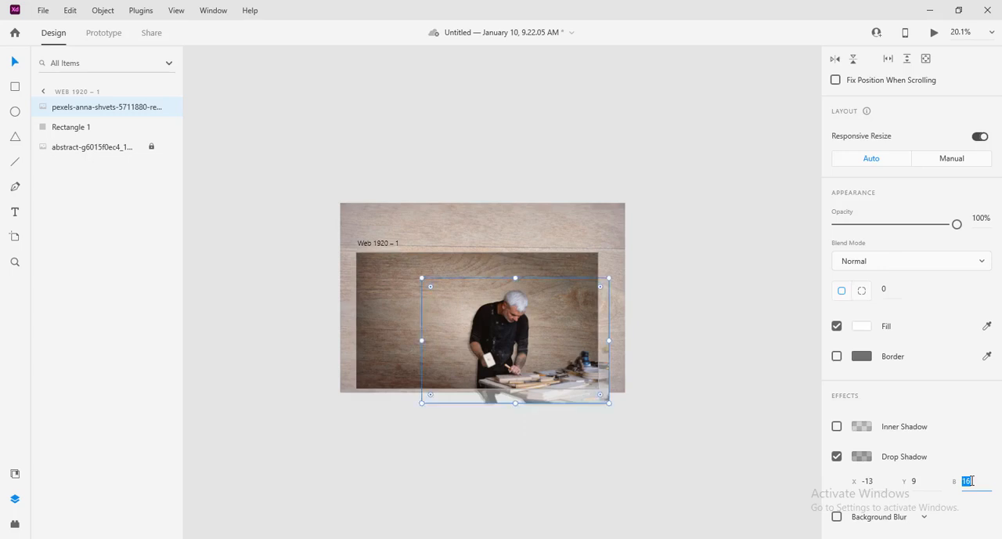
key(Down)
click(656, 309)
scroll(653, 317, up, 5)
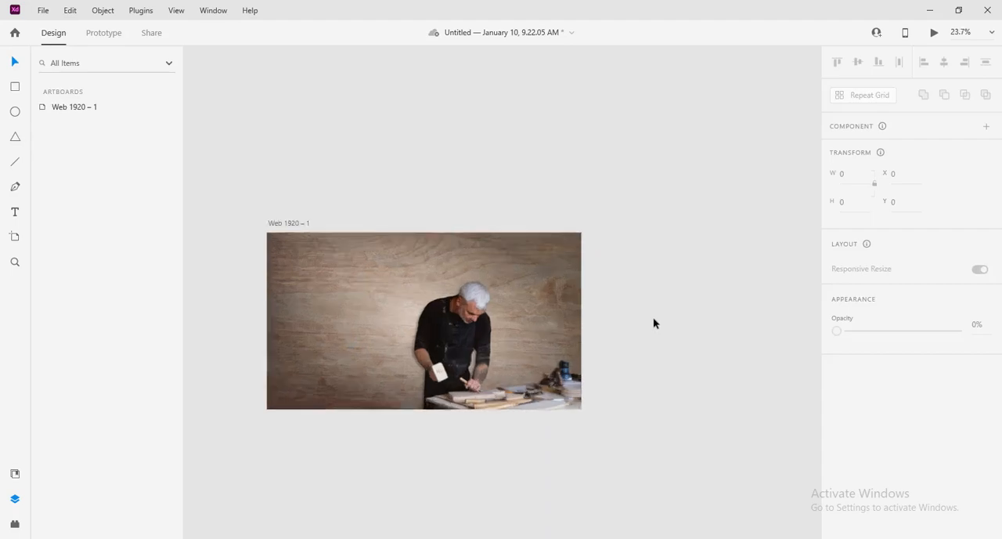
drag(523, 366, 780, 294)
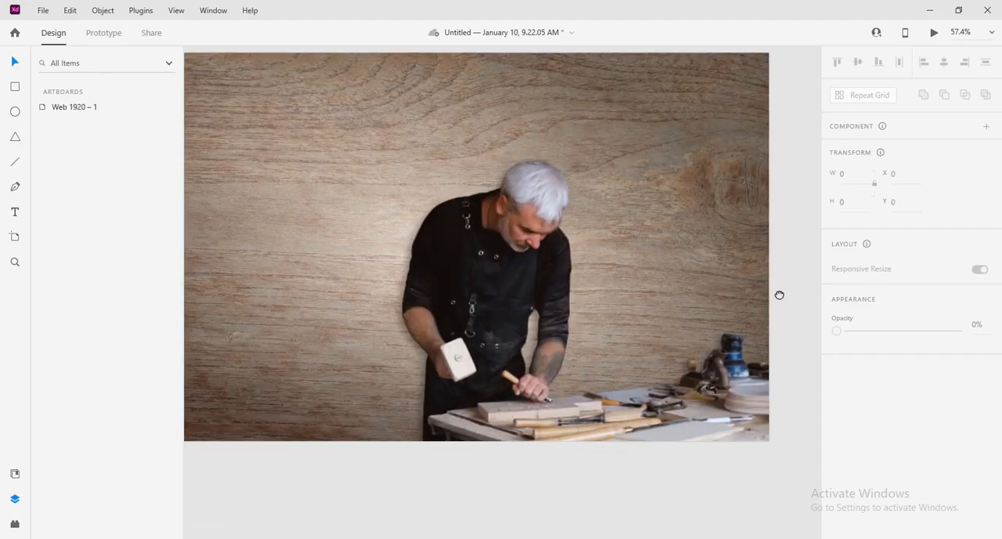
scroll(497, 329, down, 3)
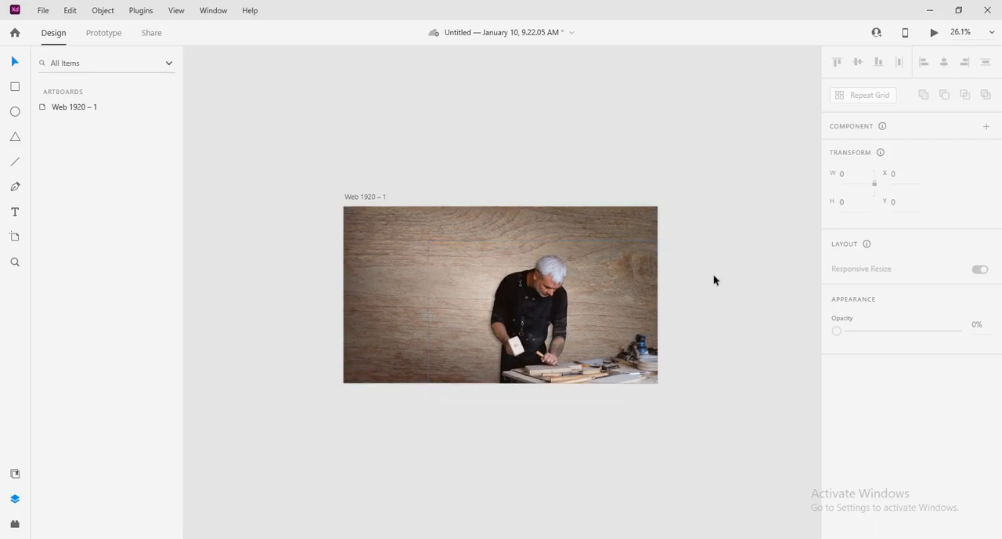
Step: Lock the carpenter photo so it cannot be moved, leaving nothing selected
click(579, 304)
right_click(568, 307)
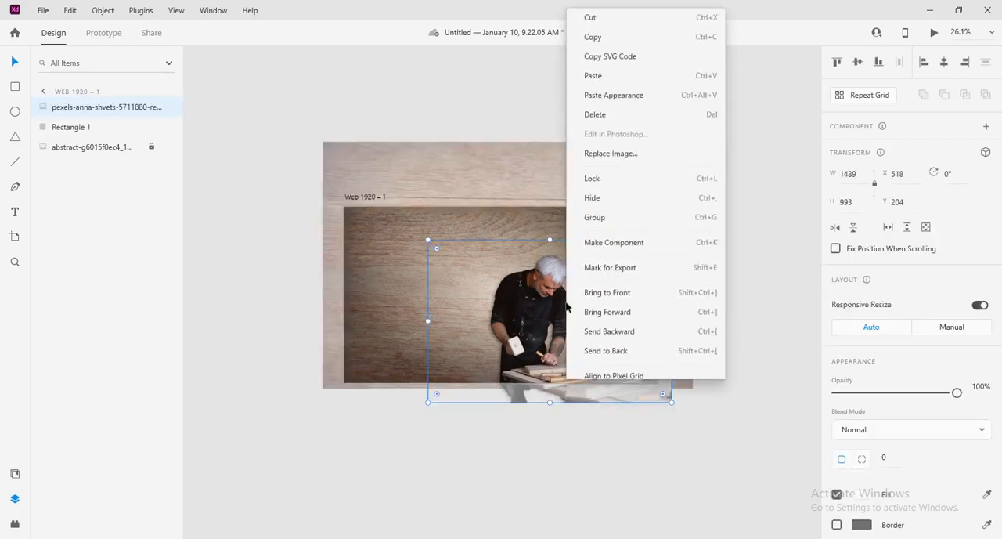
click(617, 178)
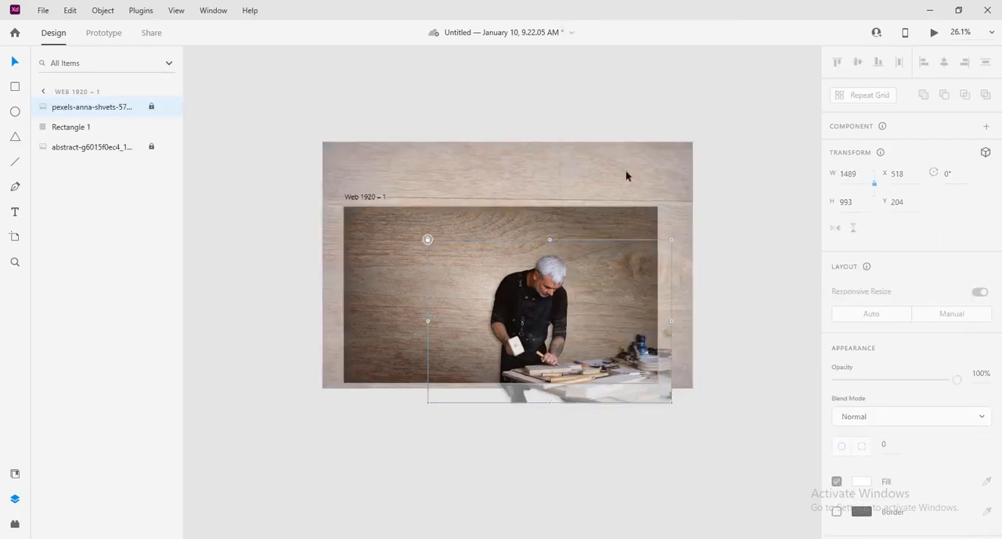
click(722, 208)
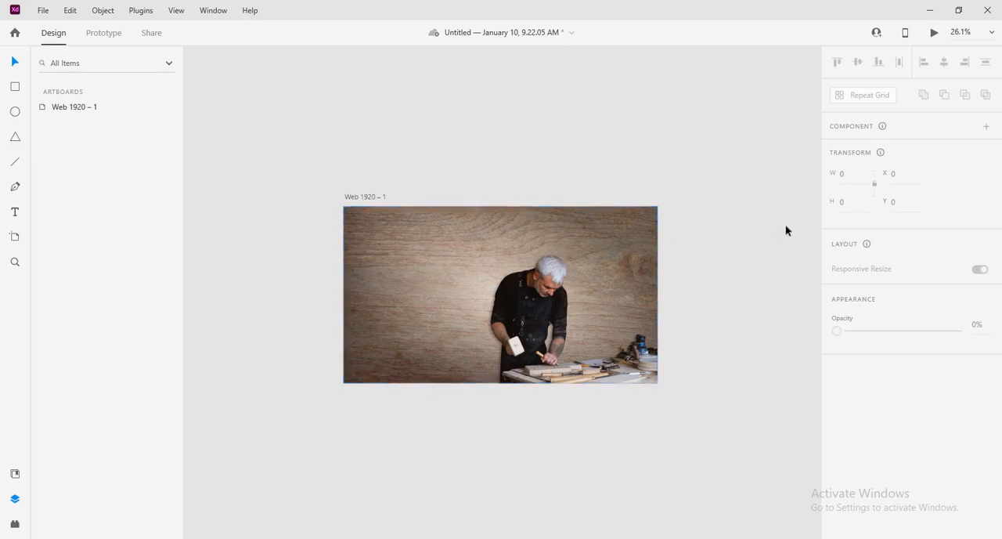
Step: Draw a rectangle about 1722 × 222 across the artboard's upper area, extending past its right edge
click(15, 87)
drag(453, 221, 735, 257)
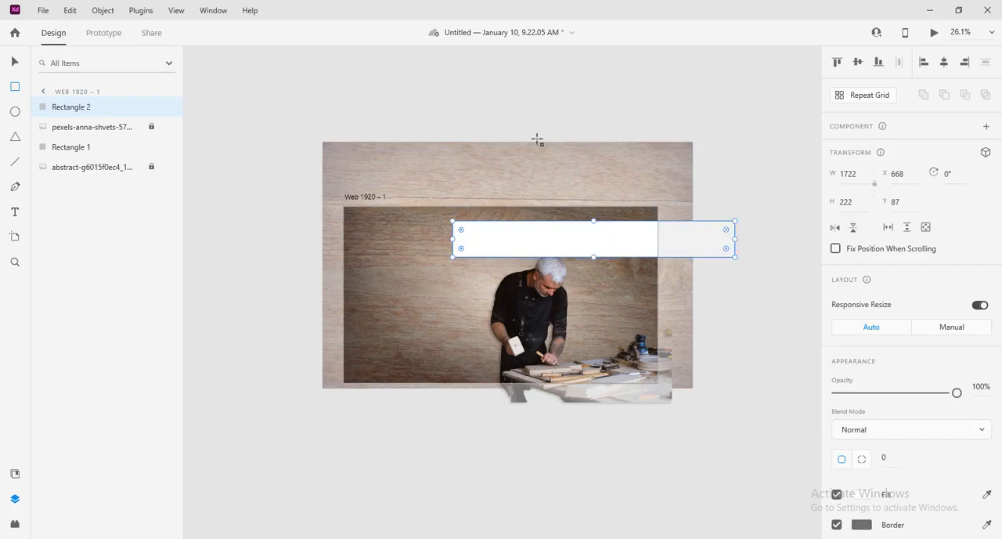
click(15, 61)
Step: Examine the navigation bar's shape in the finished reference design and its preview, and return to the working document
mouse_move(351, 538)
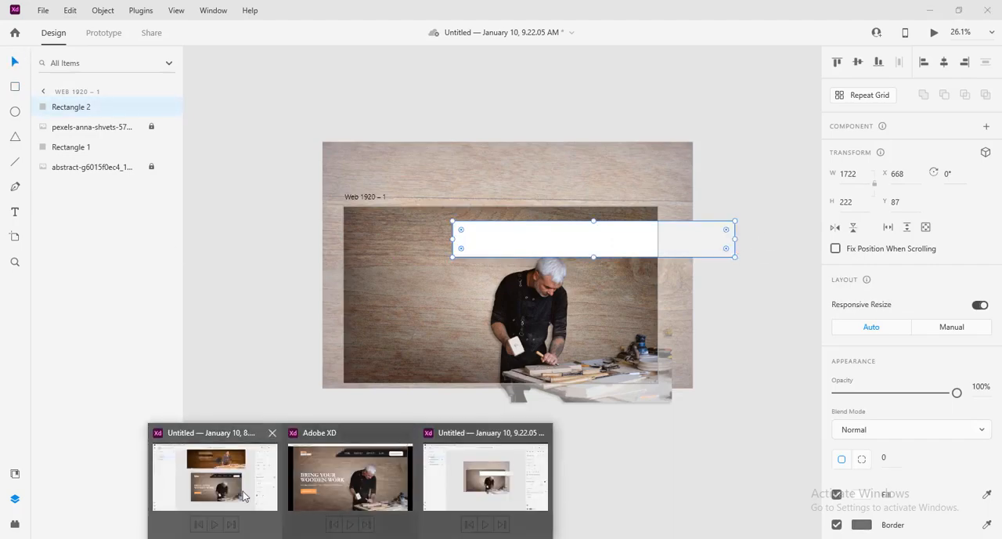
mouse_move(329, 495)
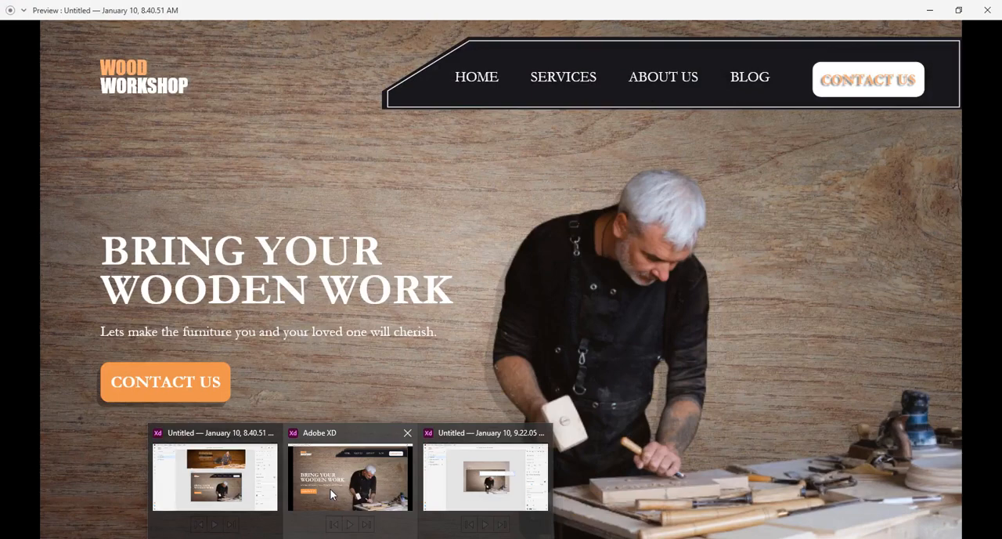
click(330, 495)
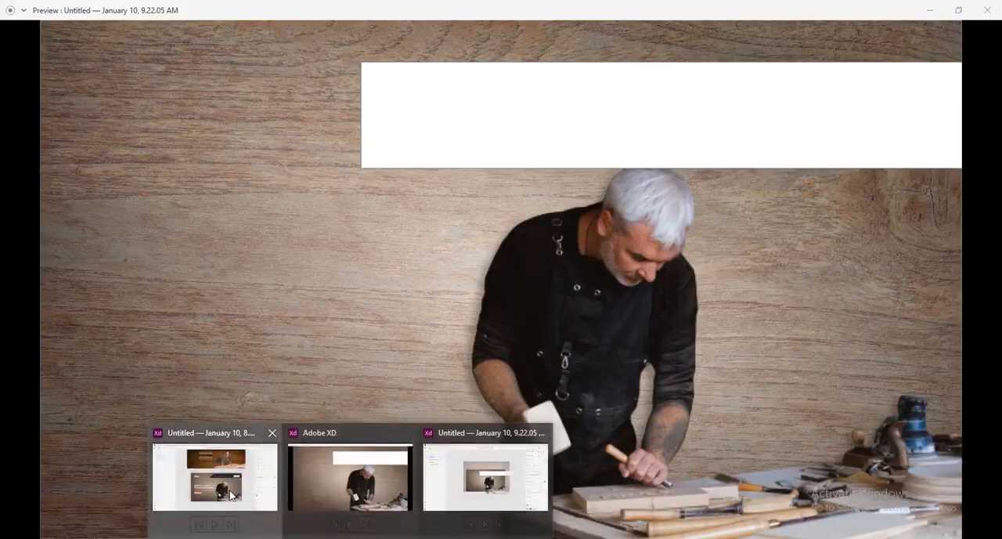
click(215, 478)
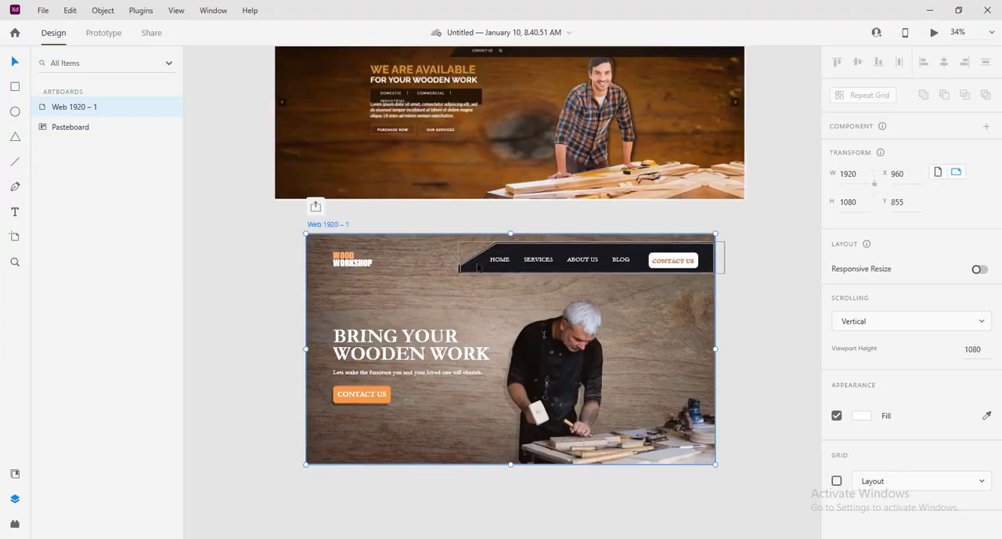
mouse_move(350, 538)
click(492, 487)
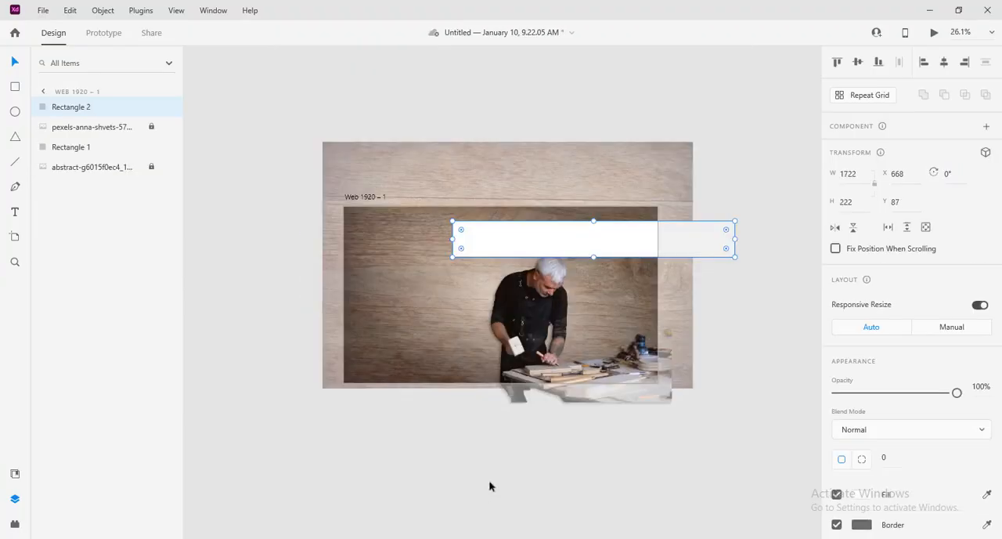
Step: Reposition the white header rectangle near the artboard's upper edge at about X 653, Y 49, and resize it to about 1354 × 210
drag(608, 233, 606, 225)
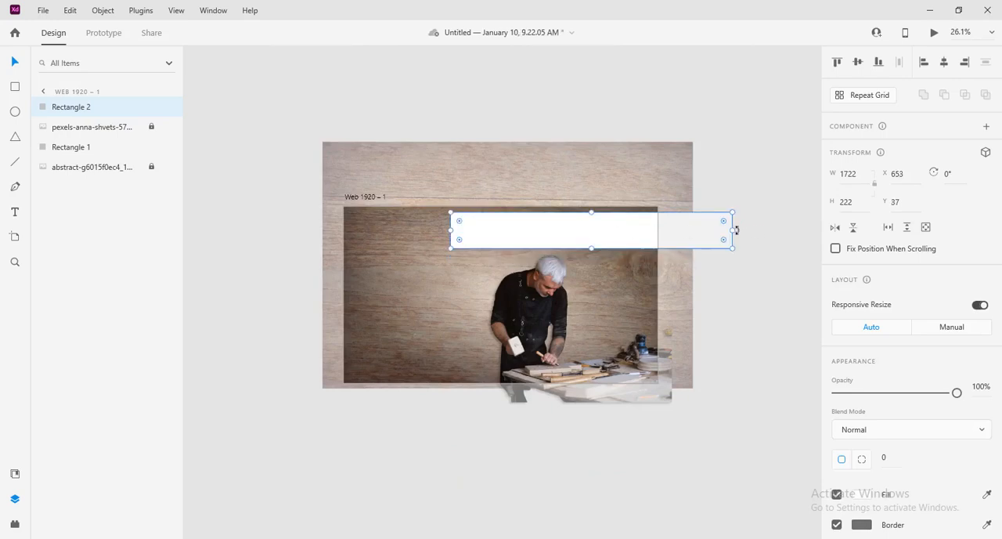
drag(732, 230, 671, 234)
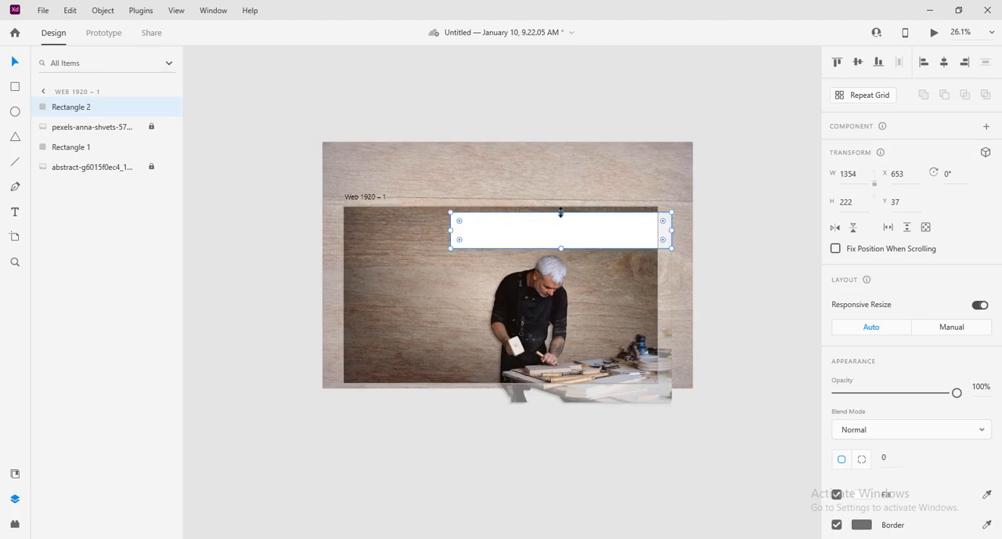
drag(561, 213, 560, 215)
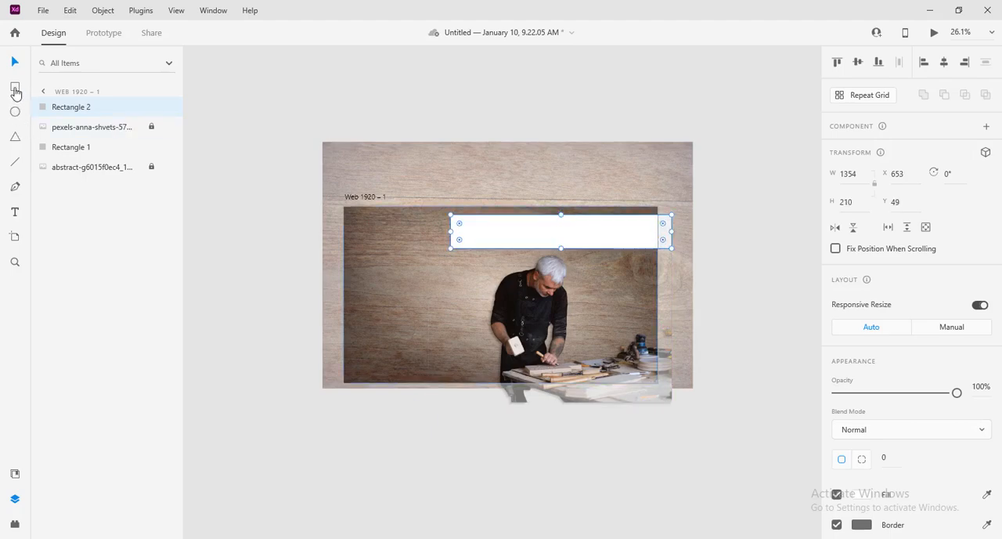
Step: Undo the accidental move of the gradient overlay (Rectangle 1) and lock it in place
drag(388, 272, 443, 306)
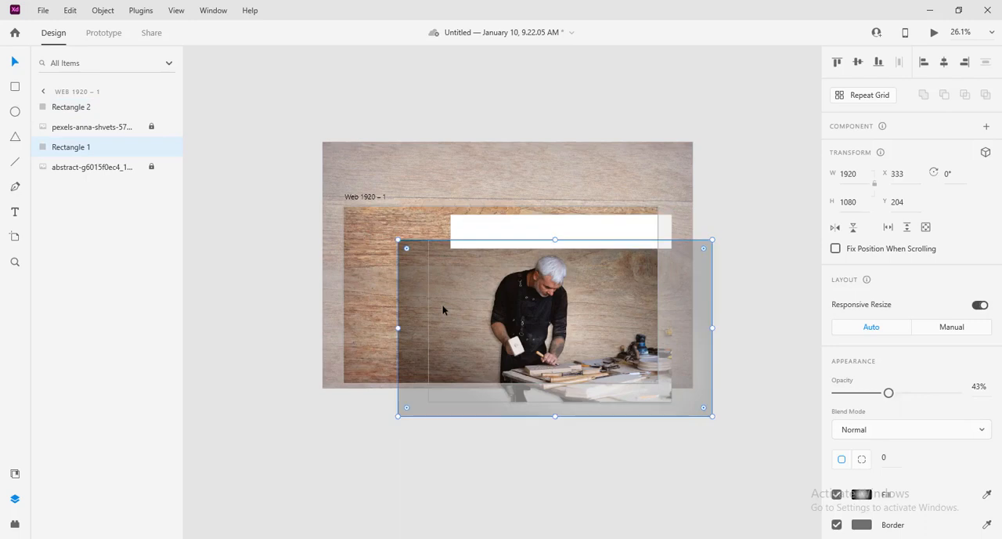
key(ctrl+z)
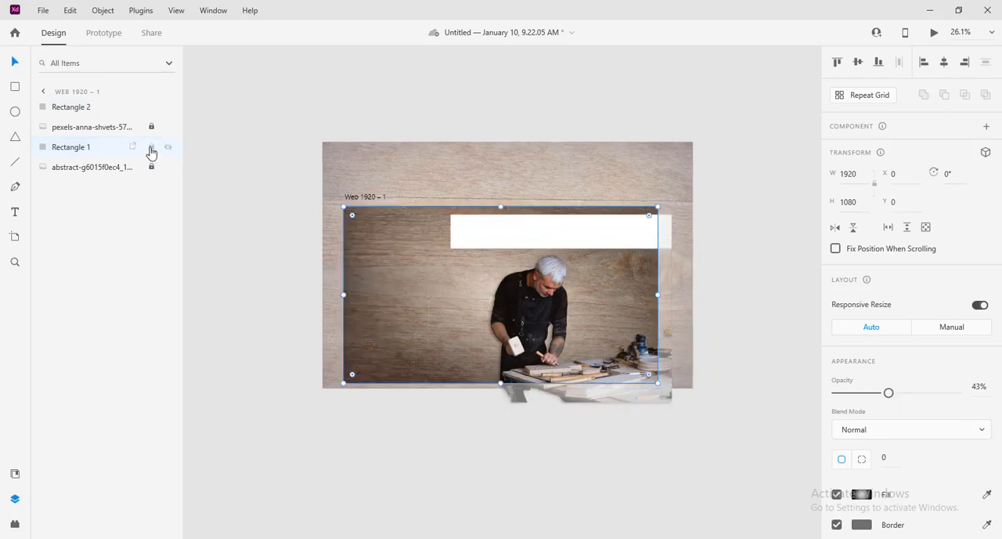
click(152, 148)
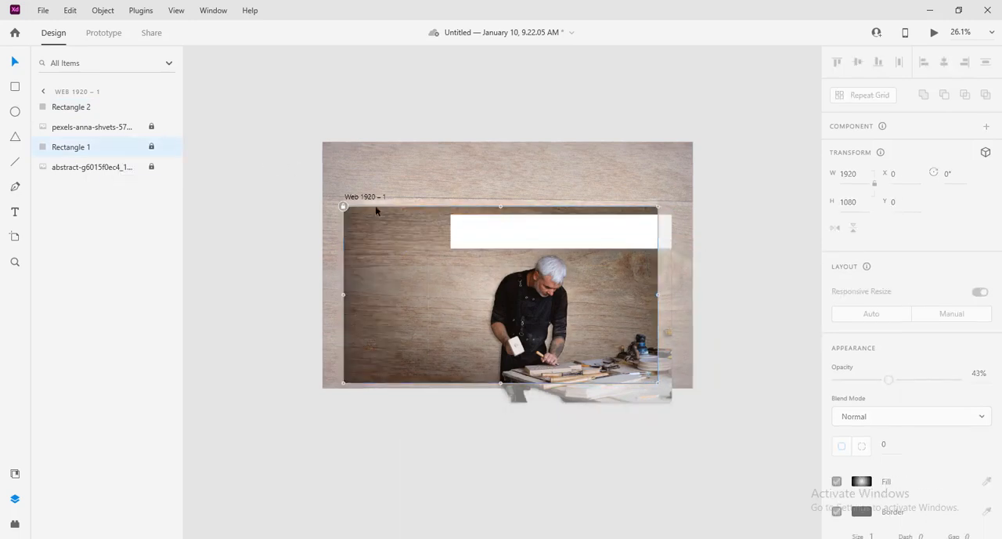
click(740, 223)
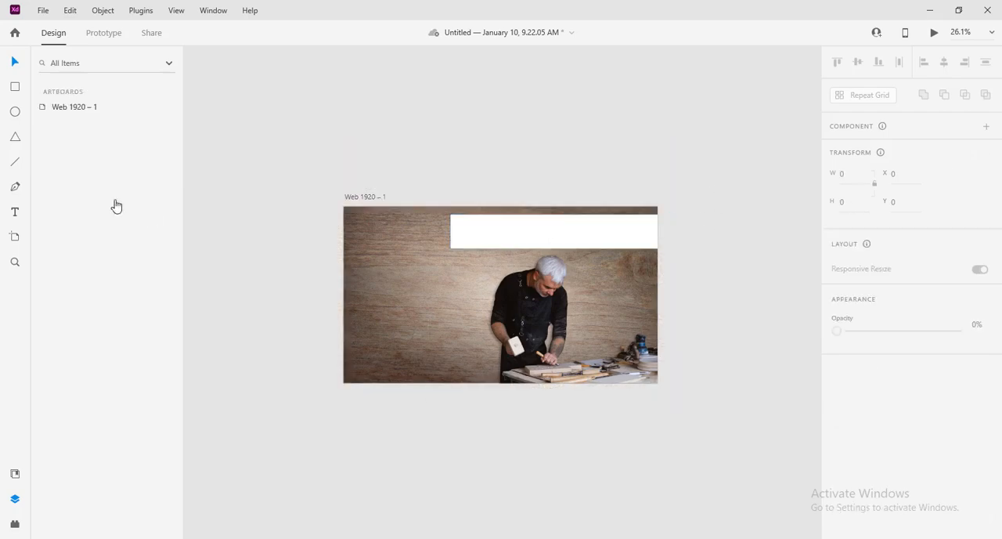
Step: Cut the header bar's left end diagonally by subtracting a 329 × 170 rectangle rotated -36°, and move the bar to about X 676, Y 41
mouse_move(357, 230)
mouse_down()
mouse_move(411, 238)
mouse_move(407, 265)
mouse_move(419, 228)
mouse_move(459, 221)
mouse_up()
click(14, 61)
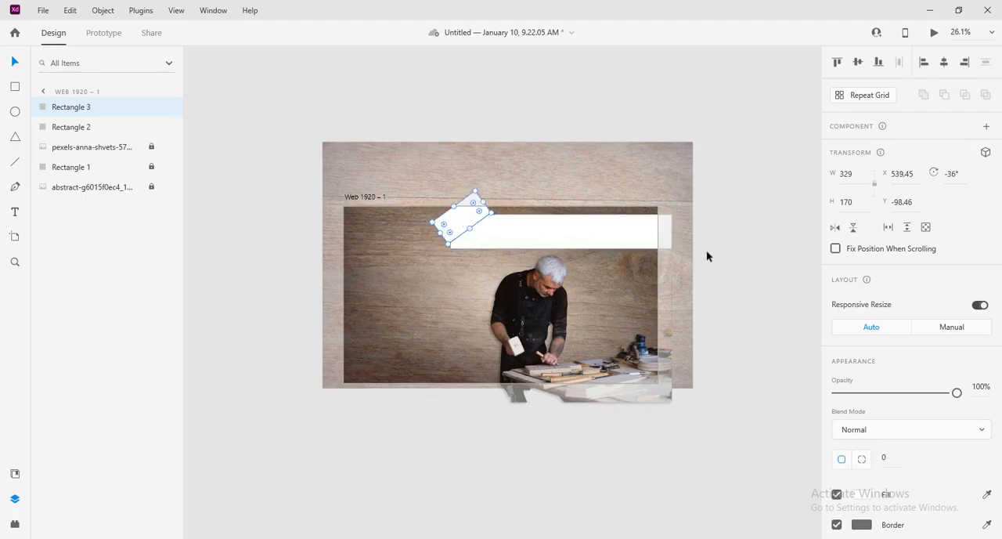
shift+click(588, 243)
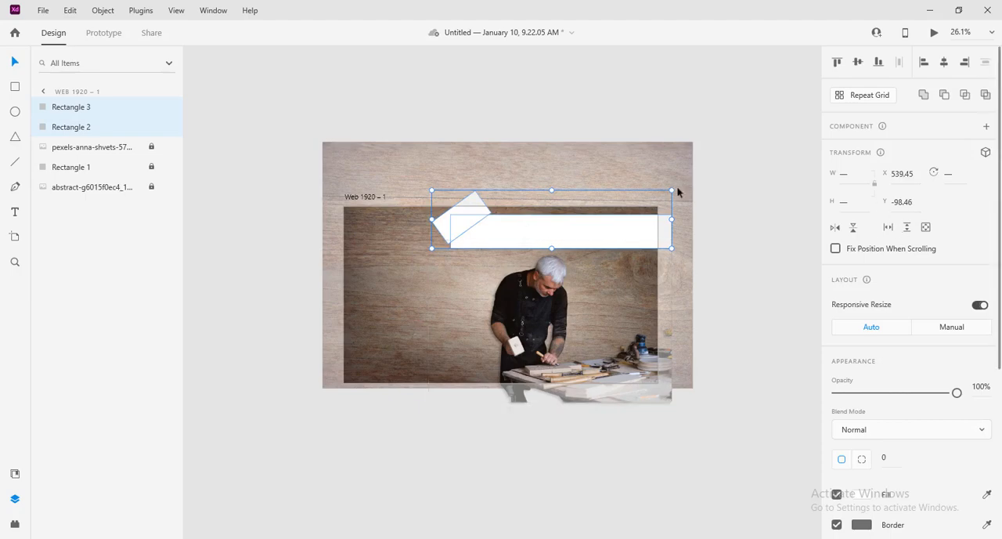
click(945, 95)
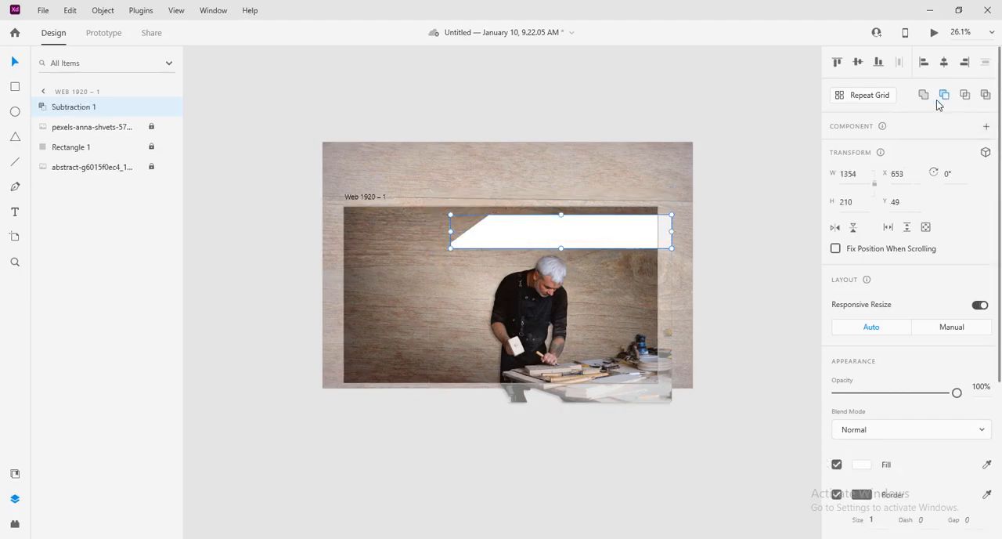
click(762, 223)
drag(545, 242, 547, 241)
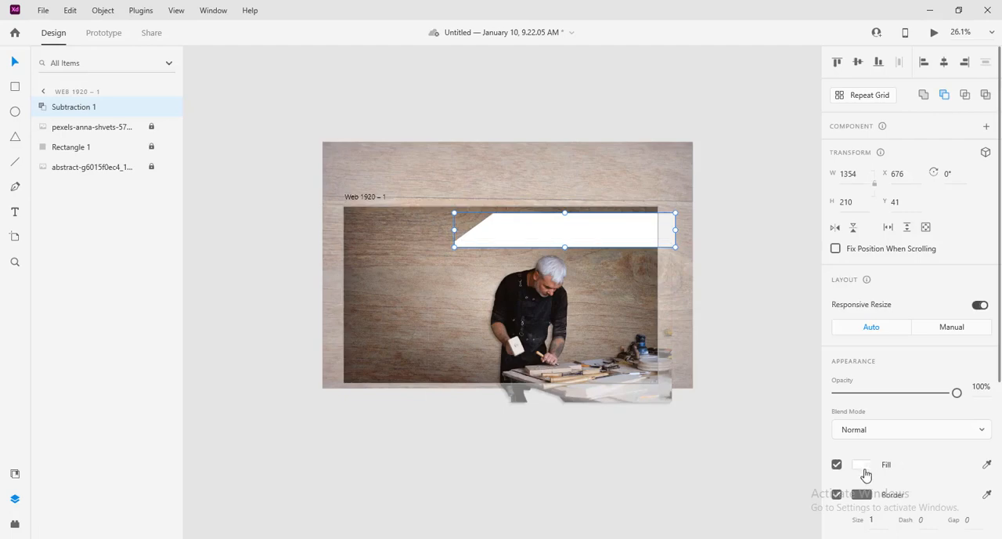
Step: Remove the header bar's border and fill the bar with the near-black colour sampled from the carpenter's clothing
click(837, 494)
click(863, 464)
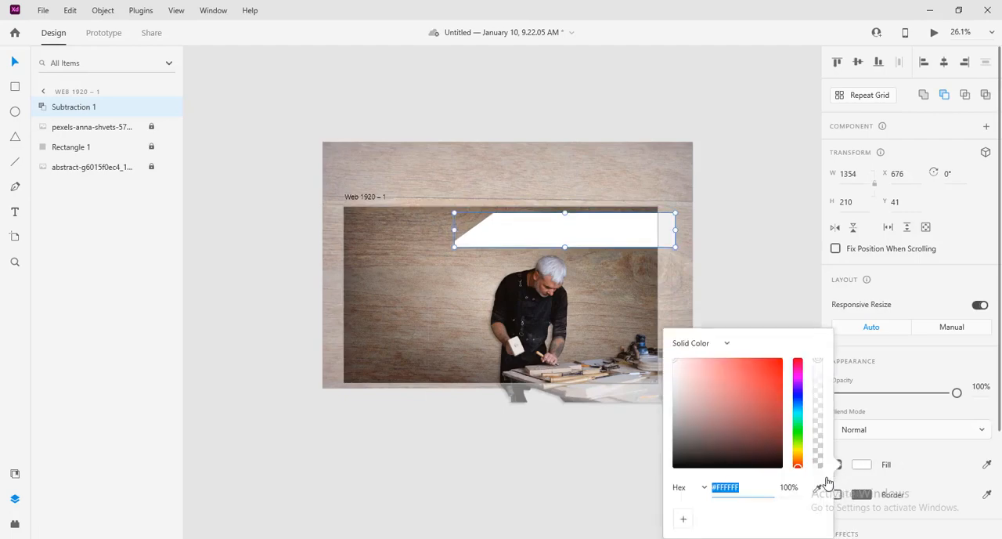
click(819, 490)
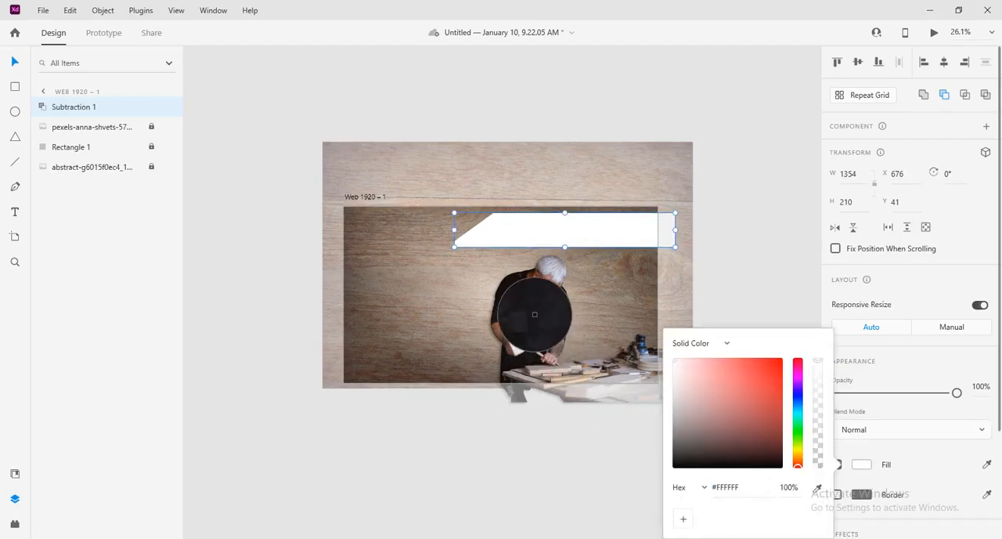
click(535, 314)
click(745, 243)
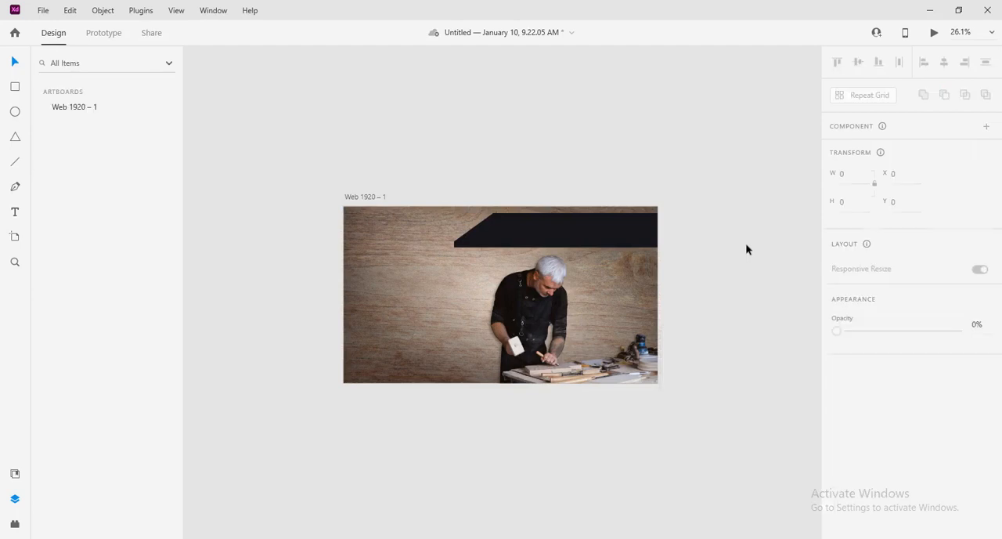
Step: Enable a border on the dark header bar and colour it white (#FFFFFF)
click(548, 222)
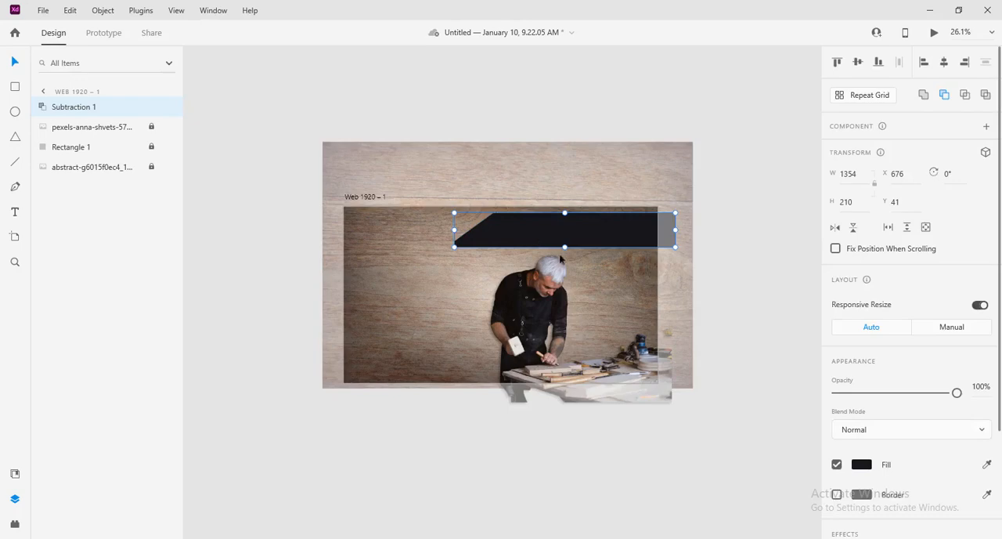
scroll(868, 351, down, 3)
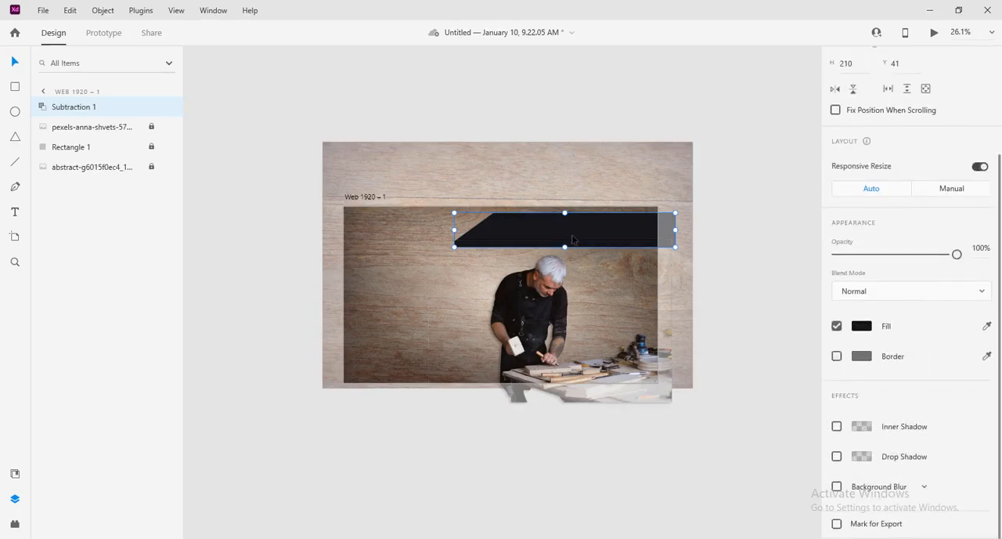
click(836, 356)
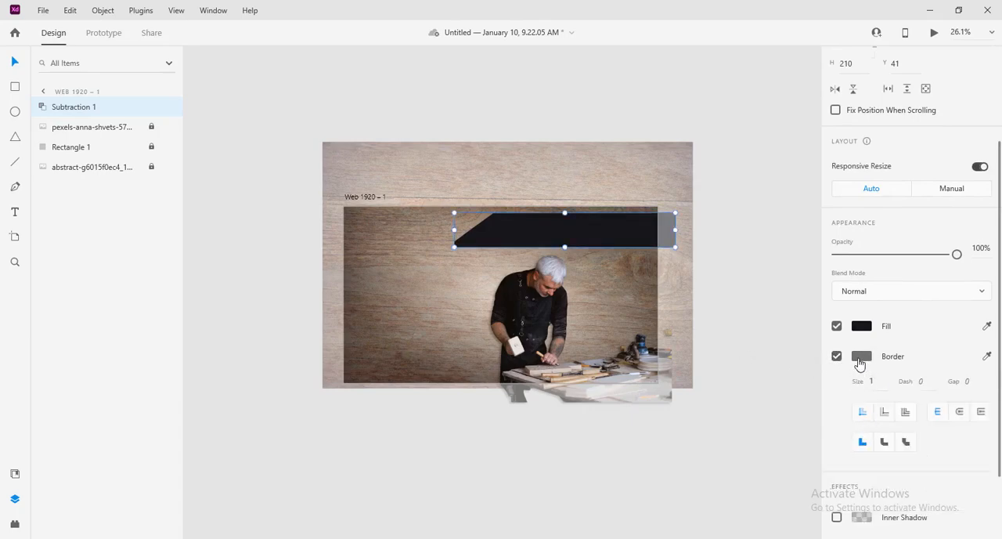
click(862, 360)
drag(738, 352, 635, 266)
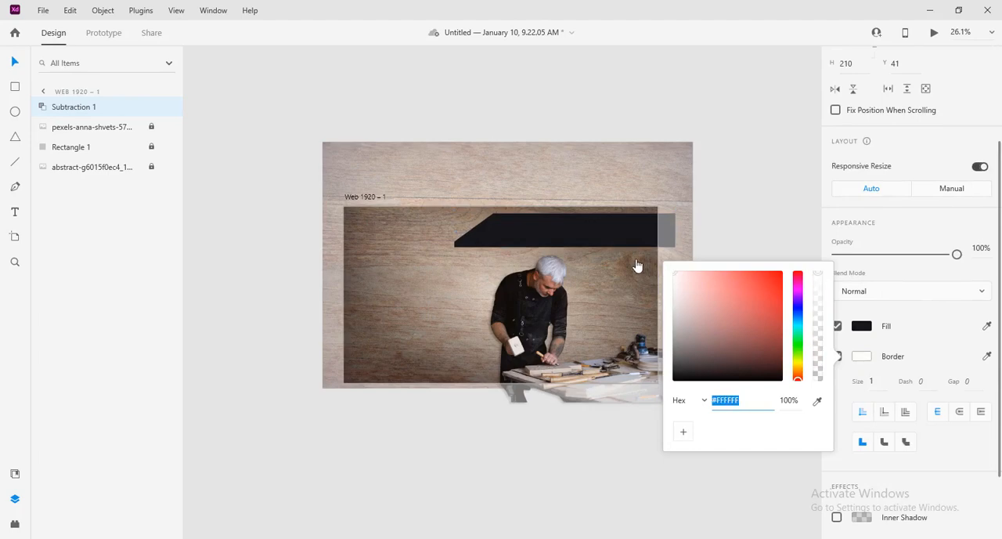
Step: Set the header bar's border size to 3 and switch its alignment to outer stroke
click(890, 384)
click(887, 381)
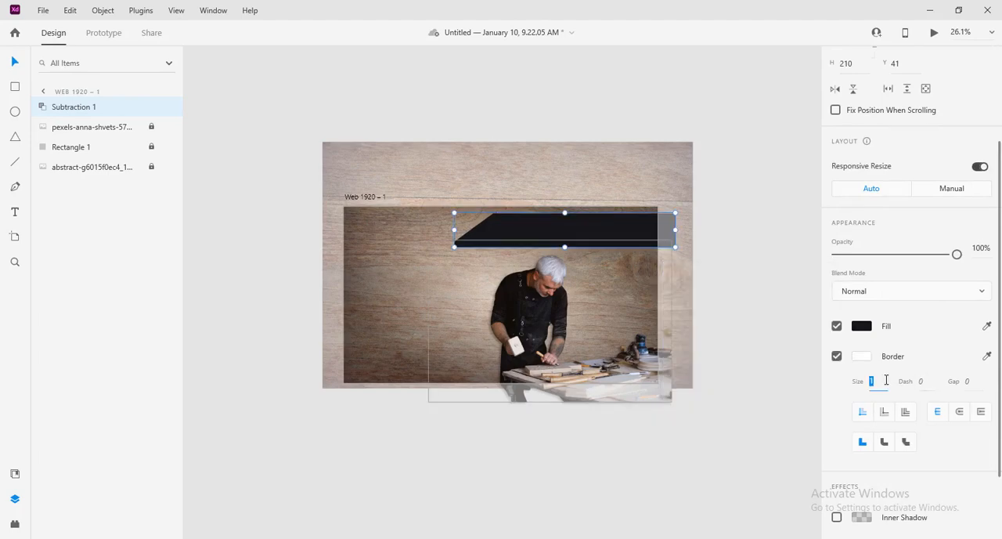
text(3)
key(Return)
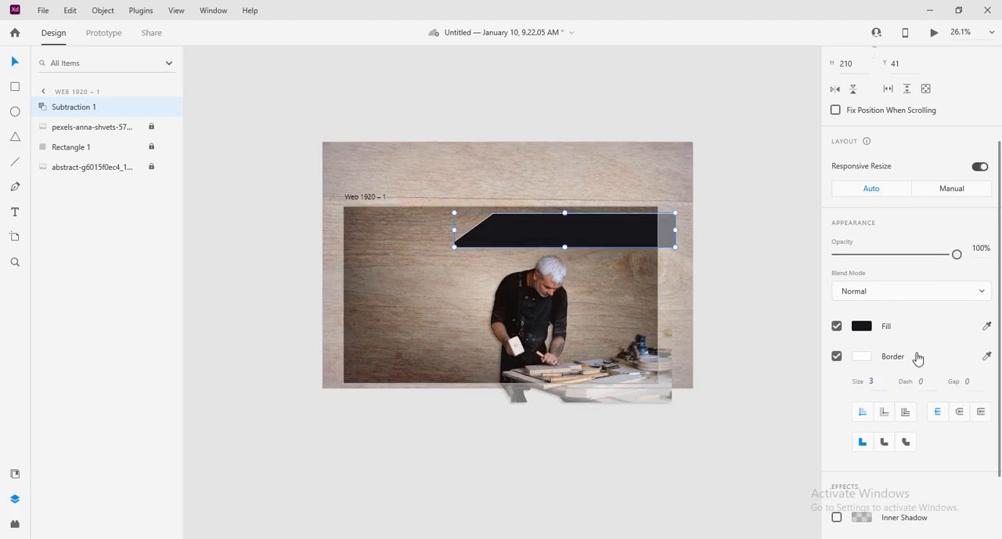
click(884, 413)
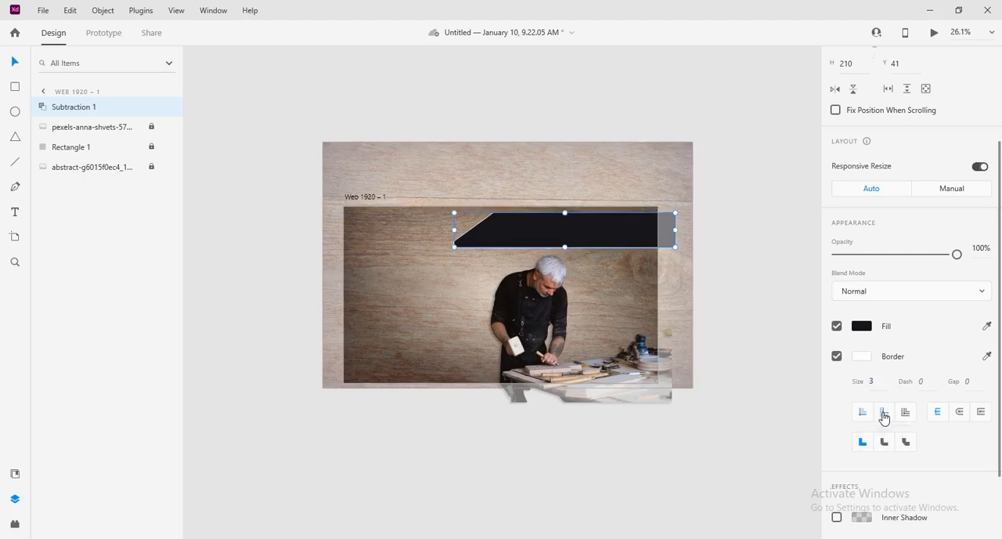
Step: Try a dashed border on the header bar with a dash of 22 and a gap of 37, keeping the outer stroke
click(908, 414)
click(882, 413)
click(921, 382)
text(1)
key(Up)
key(Up)
key(Up)
key(Up)
key(Up)
key(Up)
key(Up)
key(Up)
key(Up)
key(Up)
key(Up)
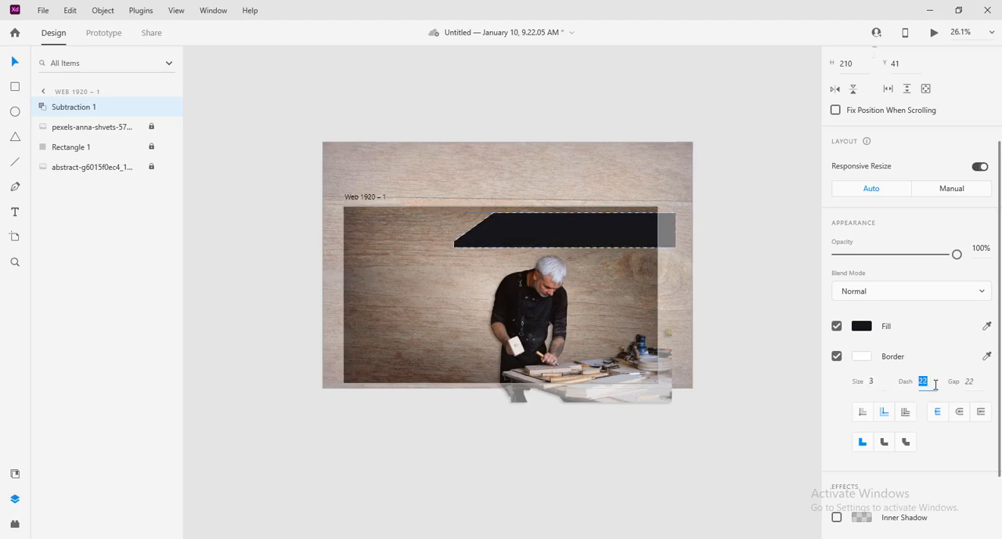
click(969, 383)
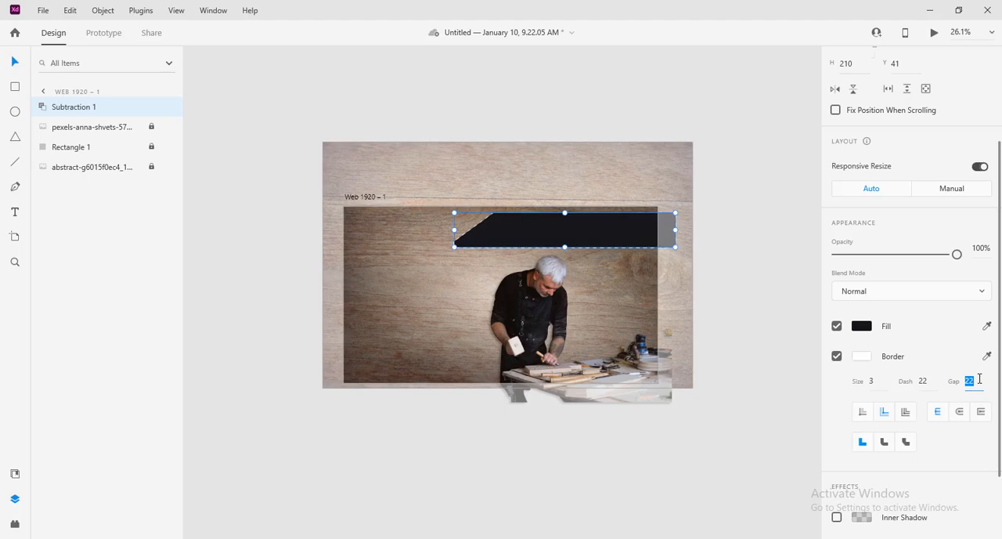
key(Up)
key(Up)
key(Up)
key(Up)
key(Up)
key(Up)
key(Up)
key(Up)
key(Up)
key(Up)
key(Up)
key(Up)
key(Up)
key(Up)
key(Up)
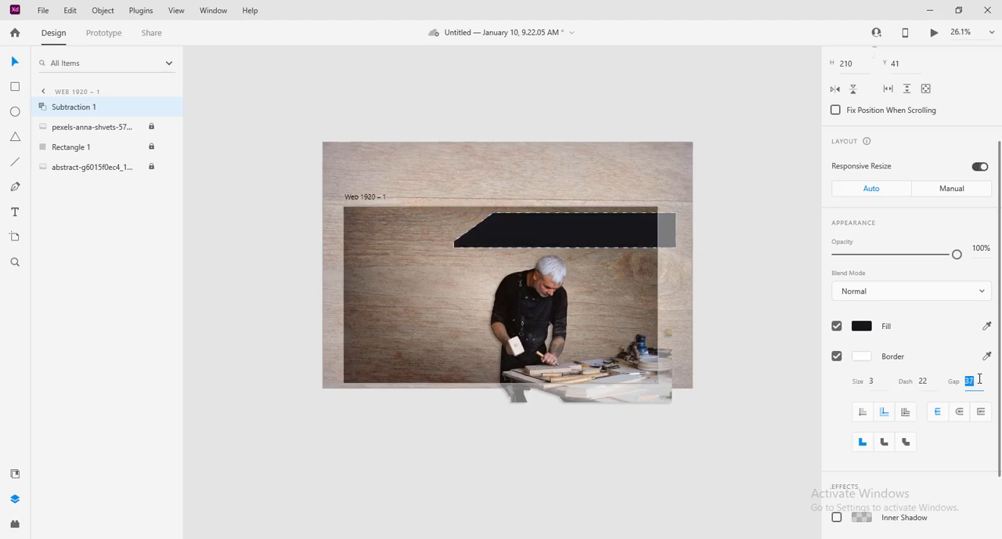
Step: Reset the border's dash and gap to 0 and turn off the header bar's border
key(BackSpace)
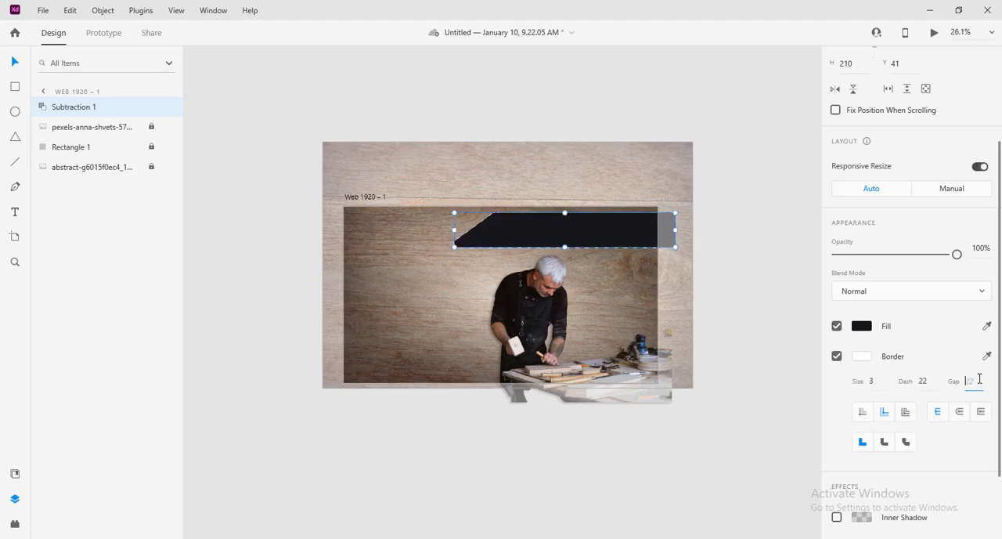
click(936, 382)
key(BackSpace)
click(977, 381)
key(BackSpace)
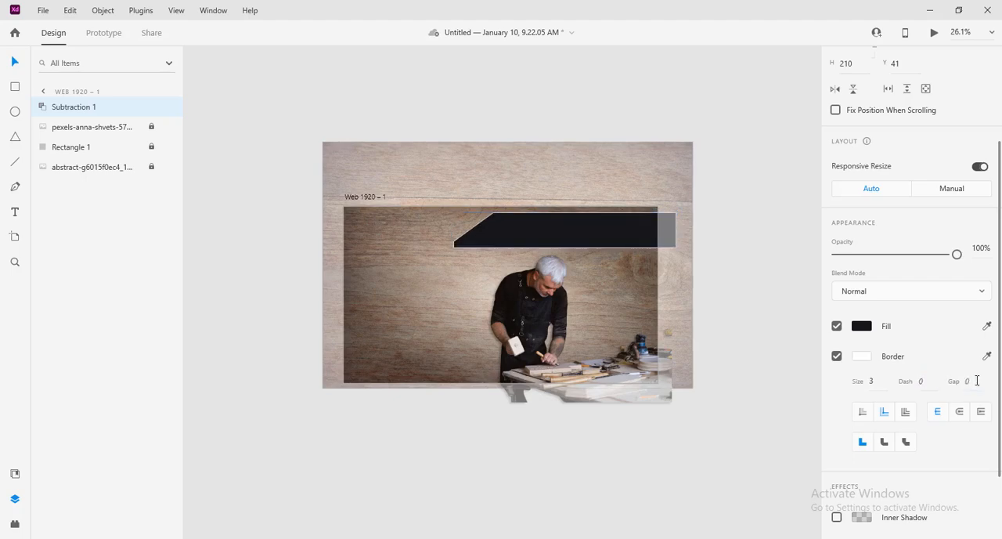
key(Return)
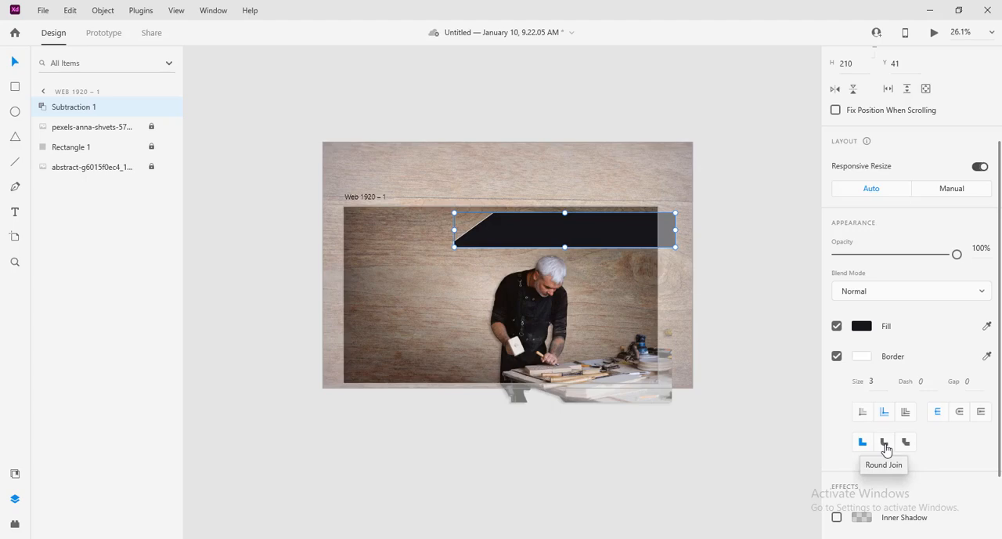
click(836, 356)
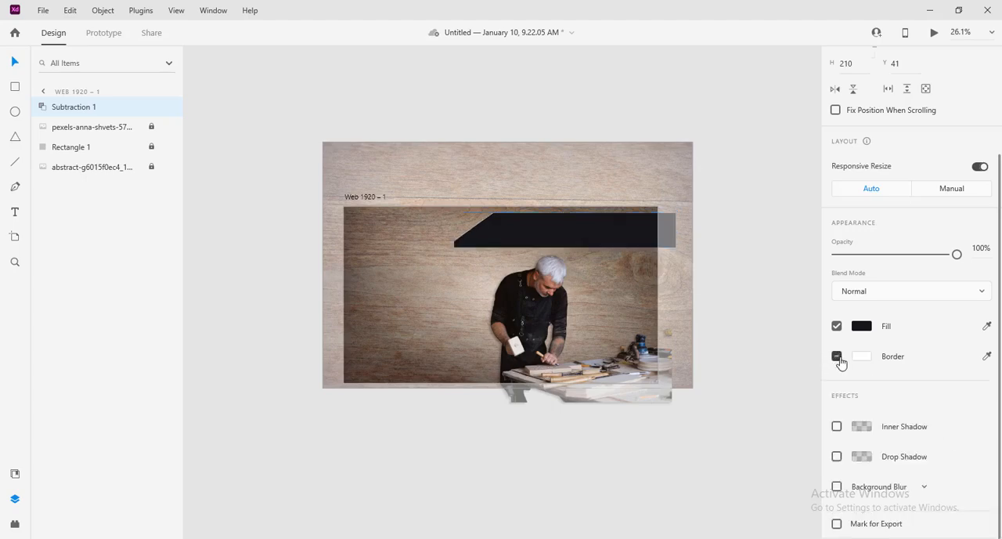
Step: Duplicate the header bar slightly below itself and give the filled copy a white border of size 5
click(551, 233)
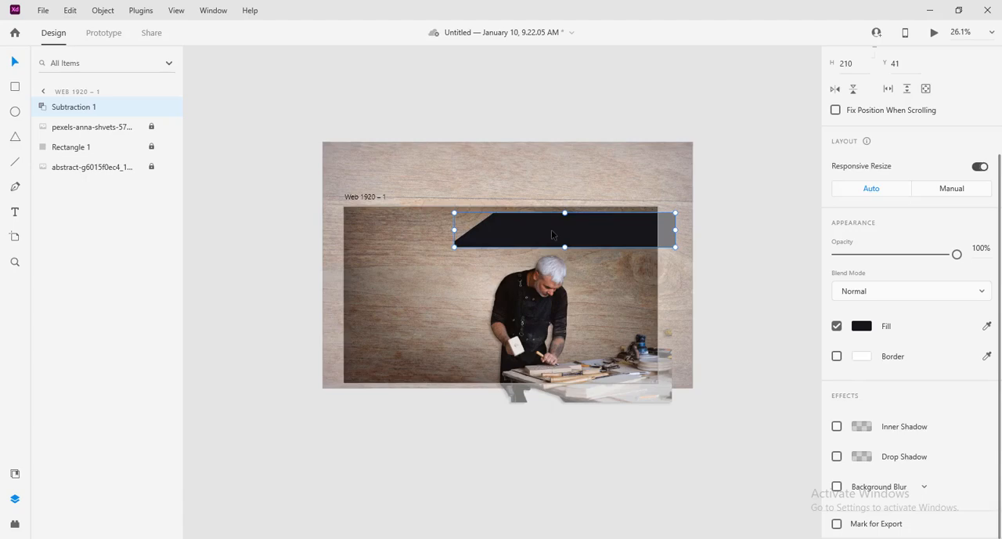
drag(551, 230, 555, 239)
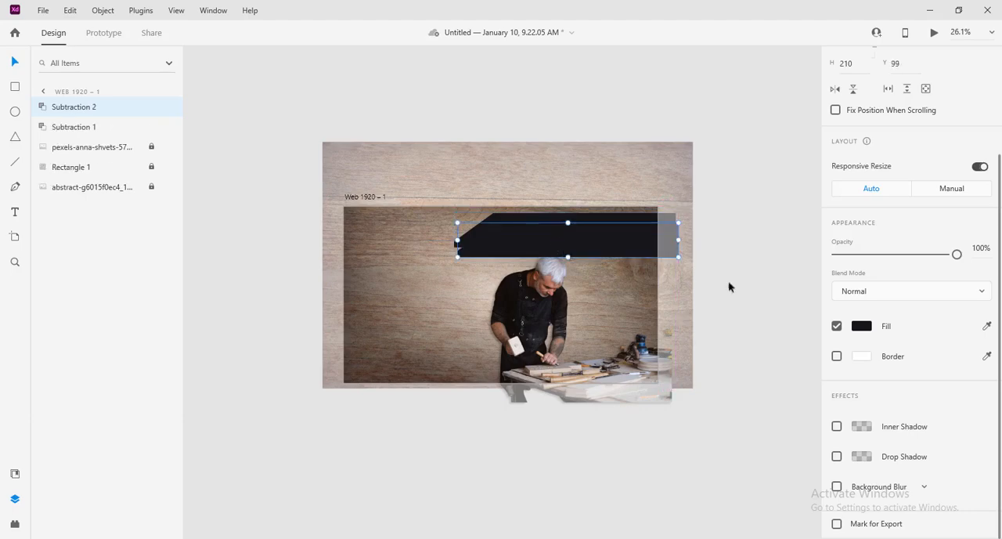
click(838, 328)
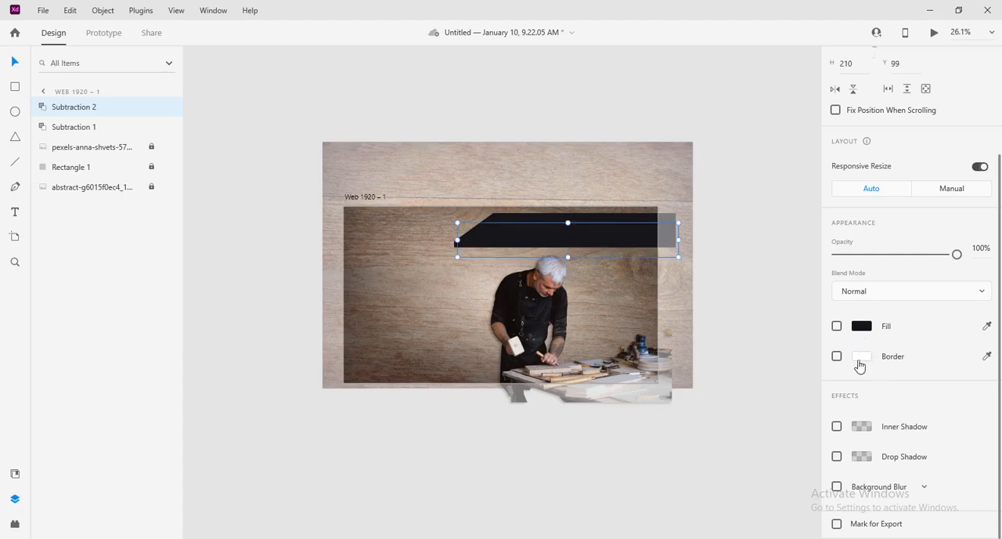
click(836, 357)
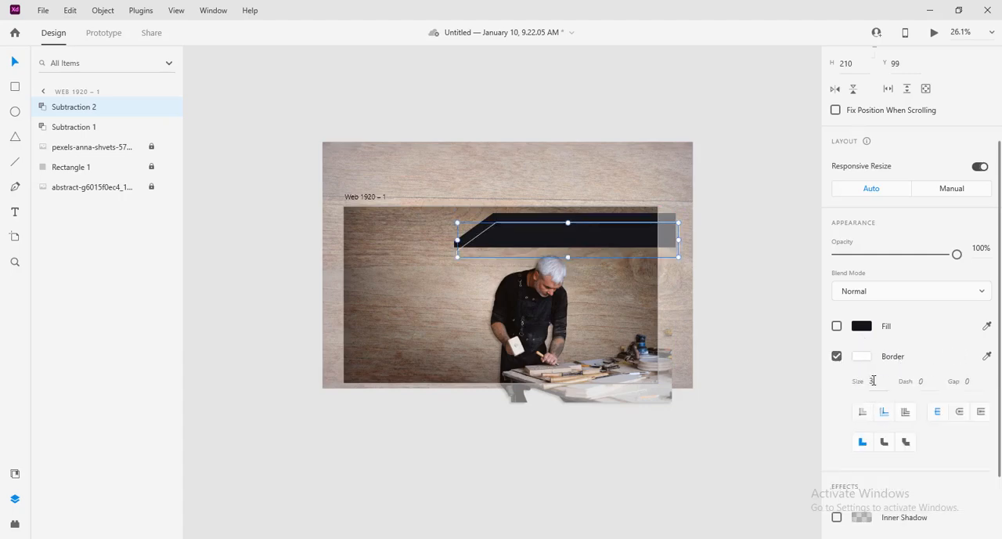
key(Return)
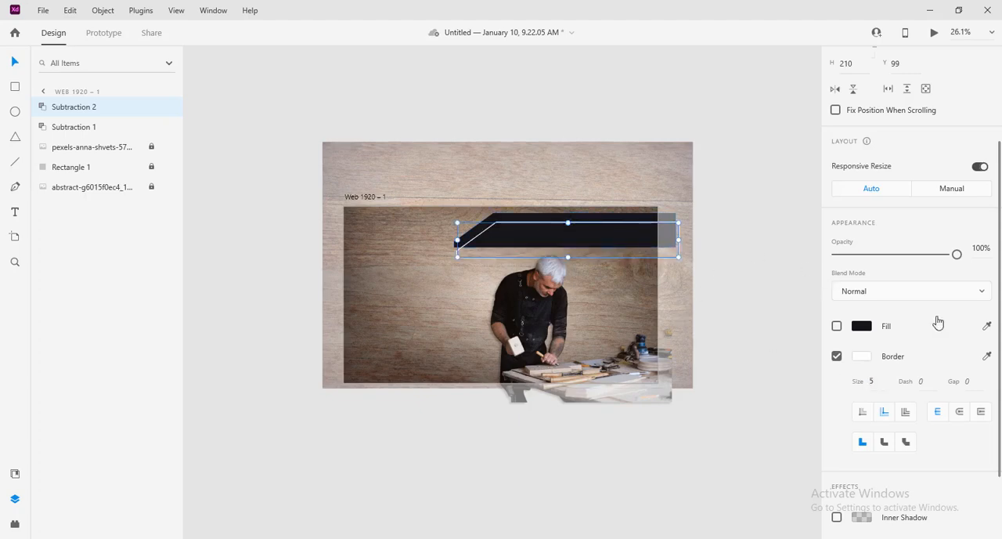
click(837, 326)
Step: Move the bordered copy to about X 699, Y 61 and resize it to about 1193 × 190 to fit over the dark bar
drag(598, 252, 571, 247)
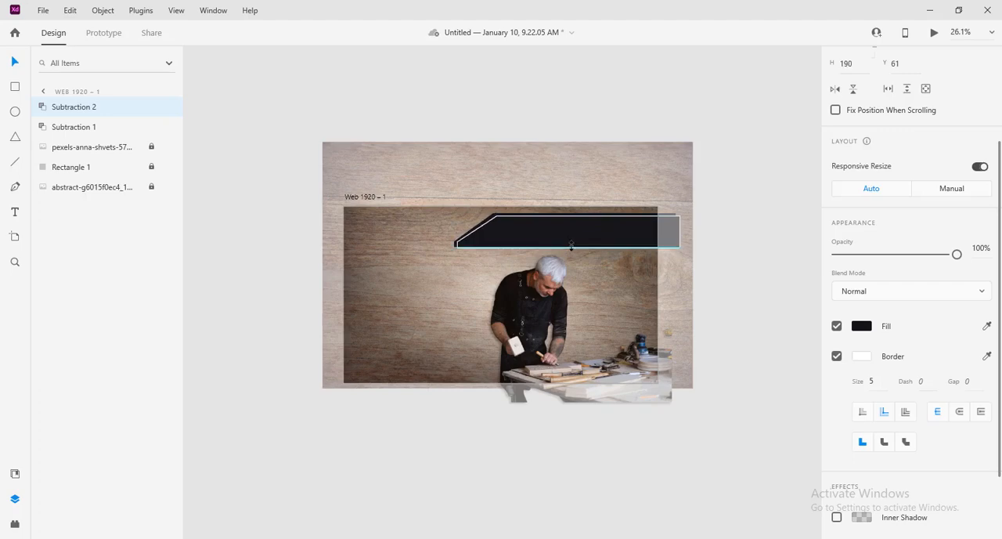
drag(571, 249, 571, 251)
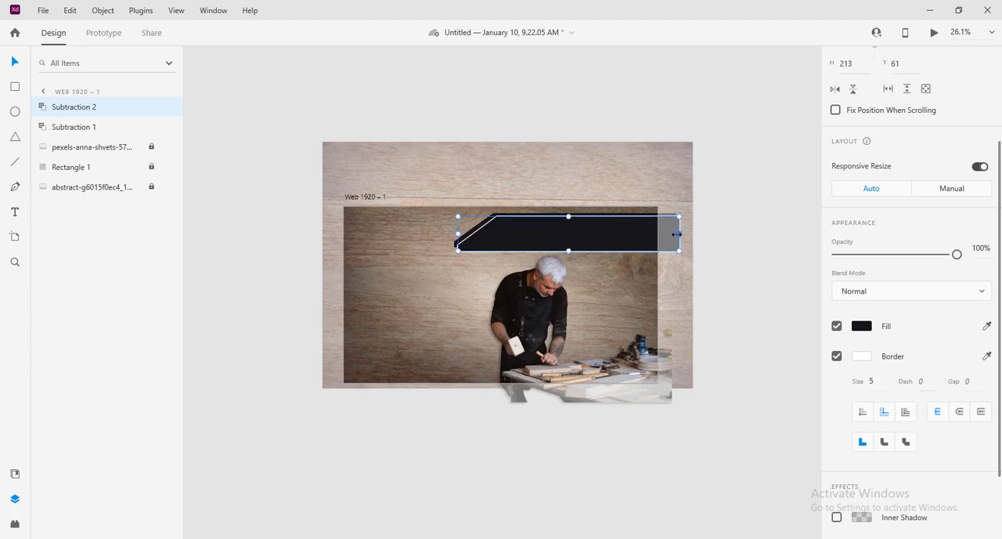
drag(677, 233, 653, 233)
drag(556, 252, 559, 248)
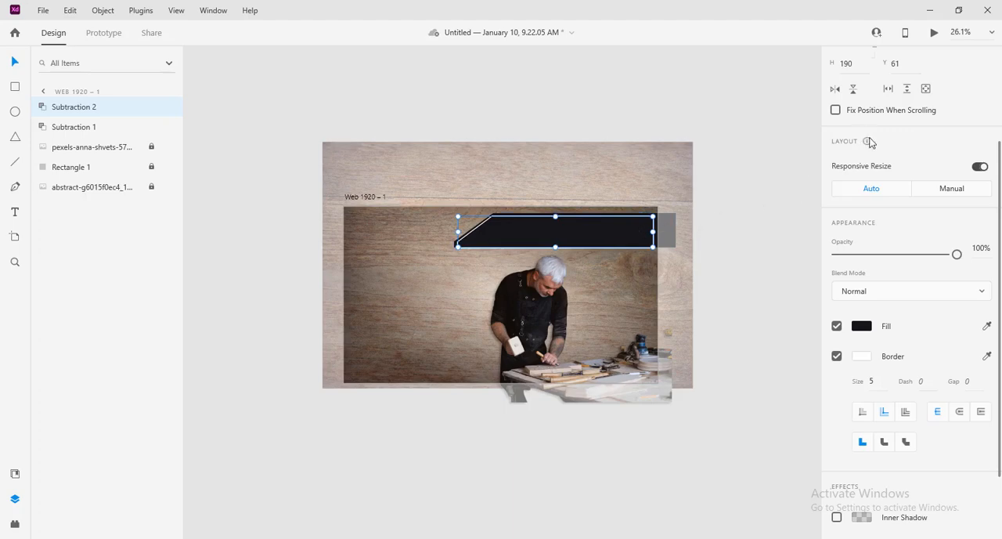
Step: Set the bordered copy's width to 1200 and its height to 177
scroll(900, 141, up, 4)
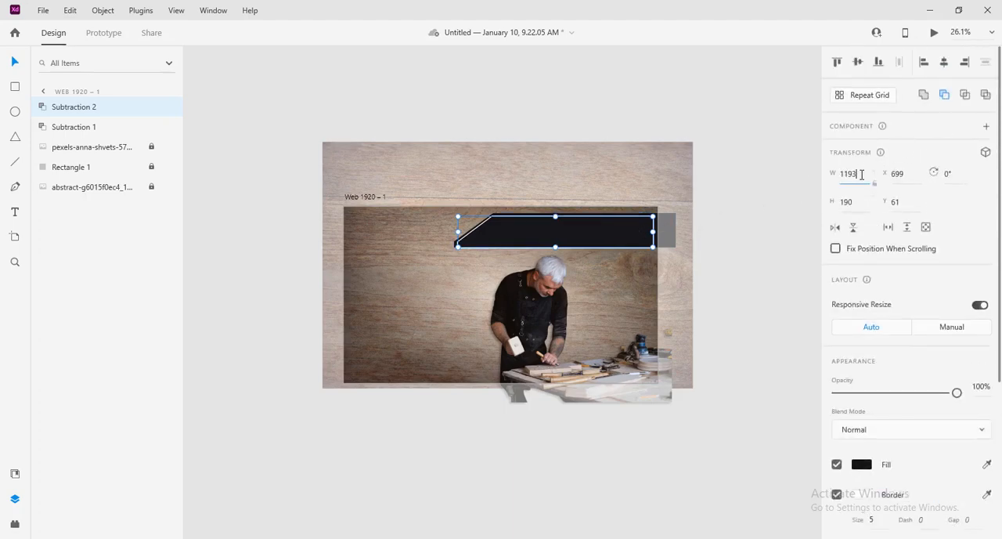
click(861, 174)
key(Up)
key(Up)
key(Up)
key(Up)
key(Up)
key(Up)
key(Up)
click(852, 203)
key(Down)
key(Down)
key(Down)
key(Down)
key(Down)
key(Down)
key(Down)
key(Down)
key(Down)
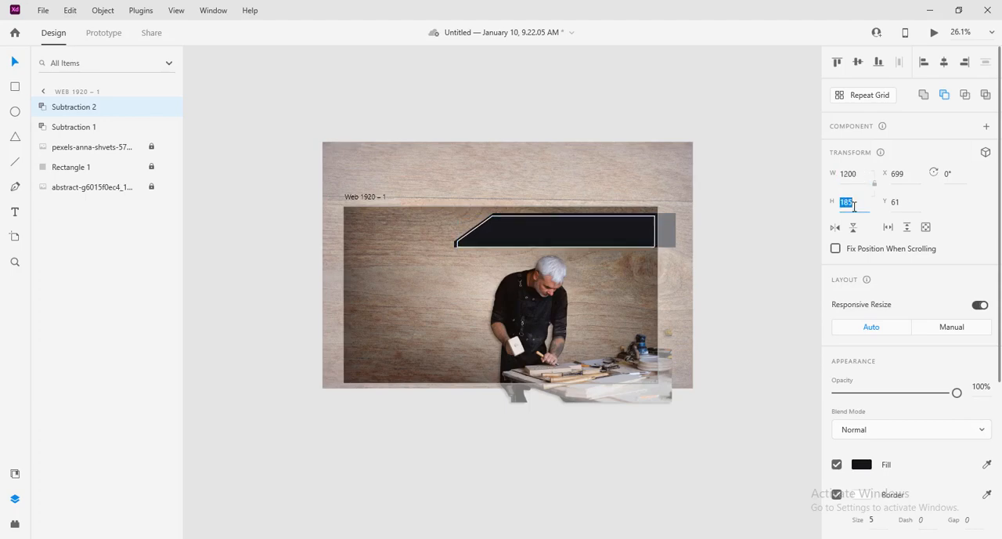
key(Down)
key(Down)
key(Down)
key(Down)
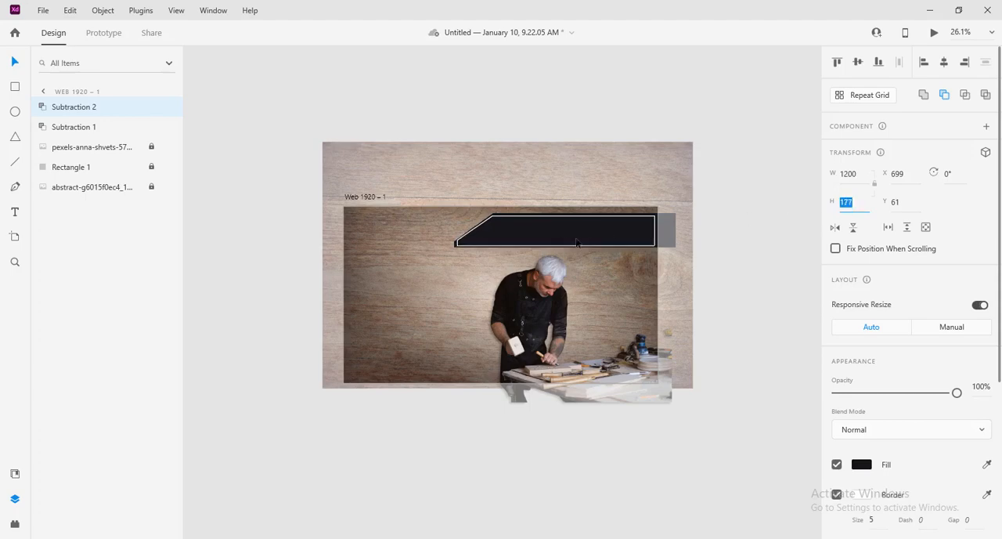
Step: Reduce the bordered copy's height to 169 and reposition it at X 720, Y 64 inside the dark bar
drag(559, 243, 562, 244)
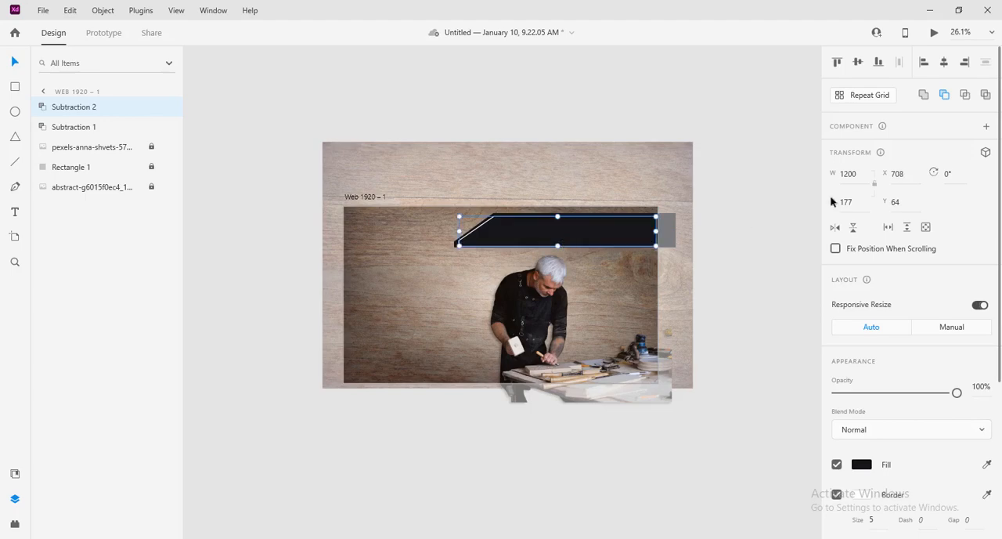
click(852, 176)
click(854, 207)
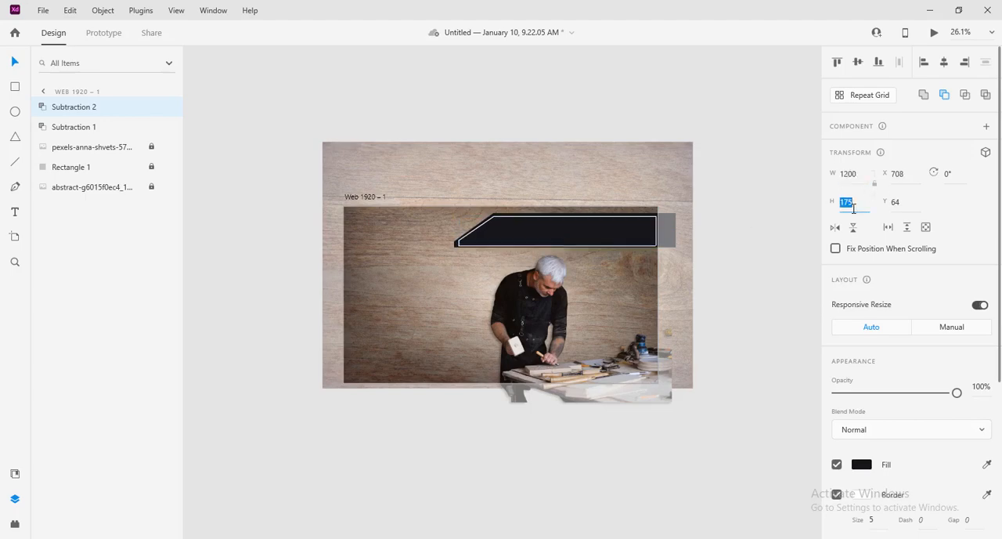
key(Down)
key(Down)
key(Down)
key(Down)
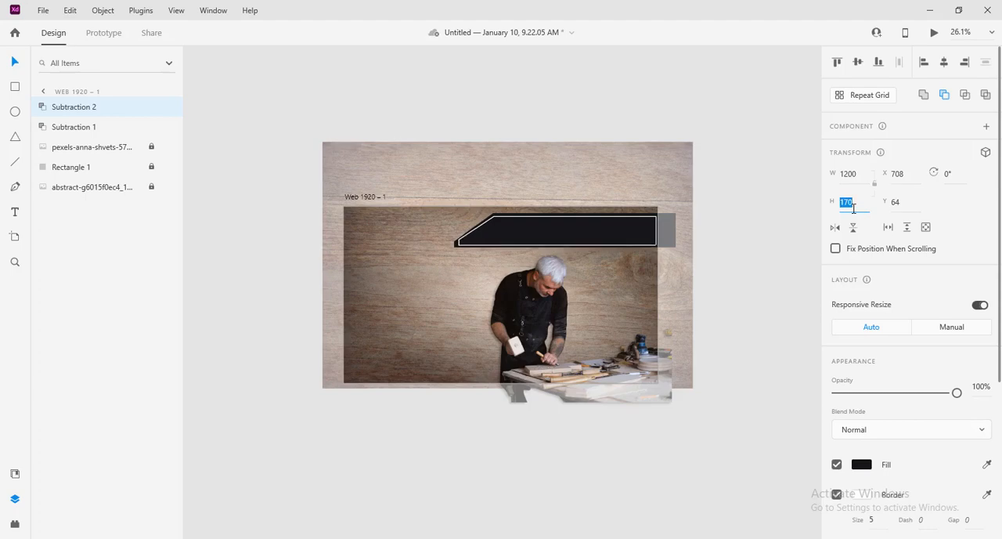
key(Return)
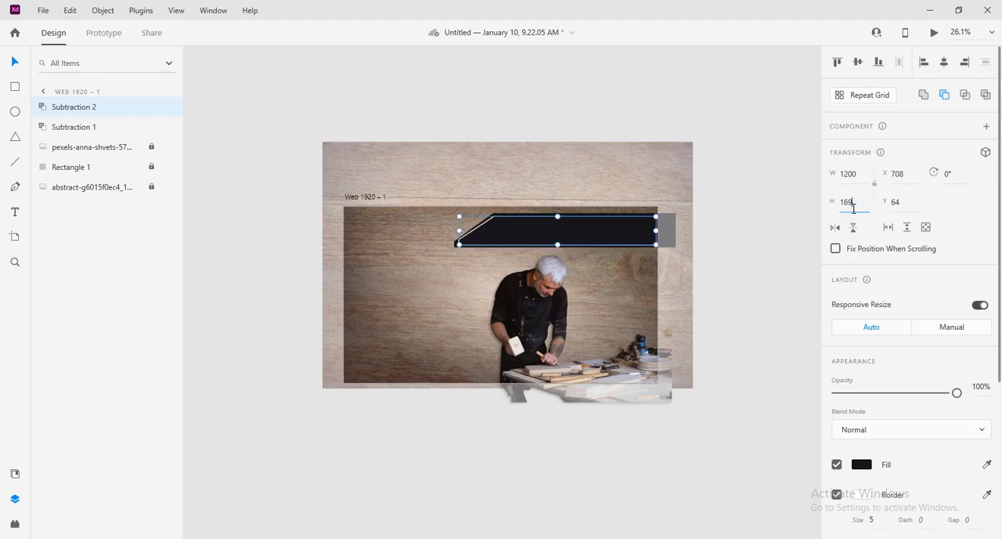
drag(598, 239, 601, 241)
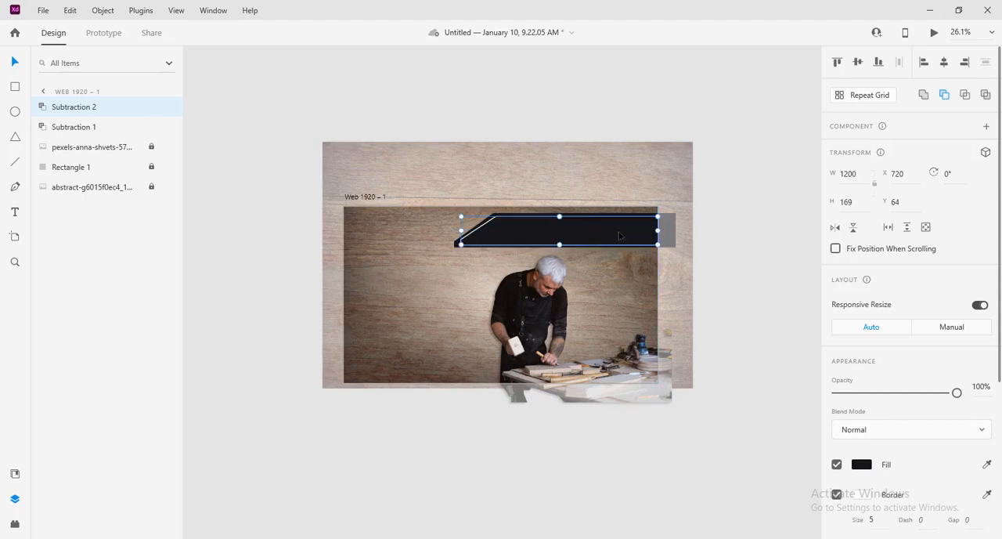
Step: Narrow the bordered copy to a width of 1180 so its right edge sits inside the artboard
click(875, 174)
text(1195)
key(Return)
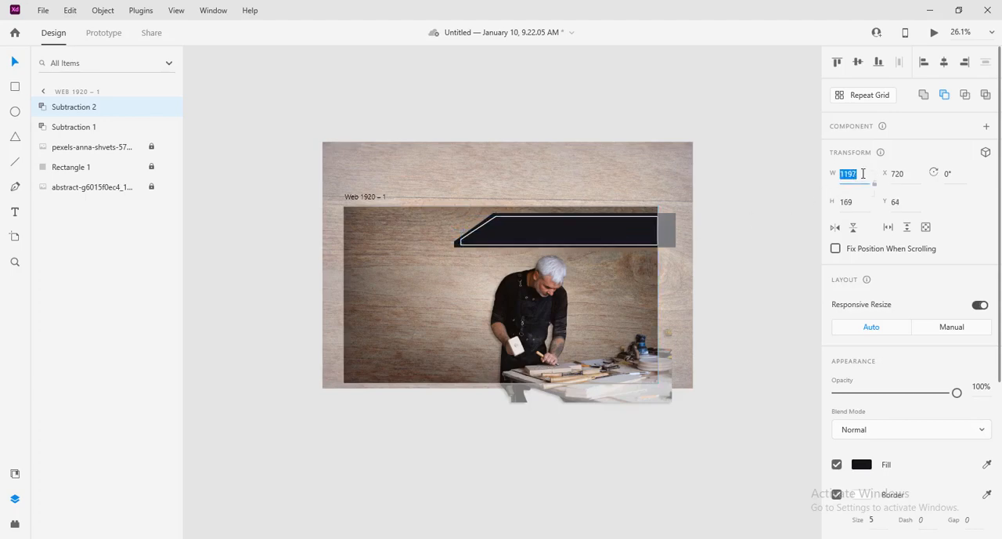
click(863, 173)
double_click(863, 174)
text(1184)
key(Return)
text(1182)
key(Return)
click(771, 235)
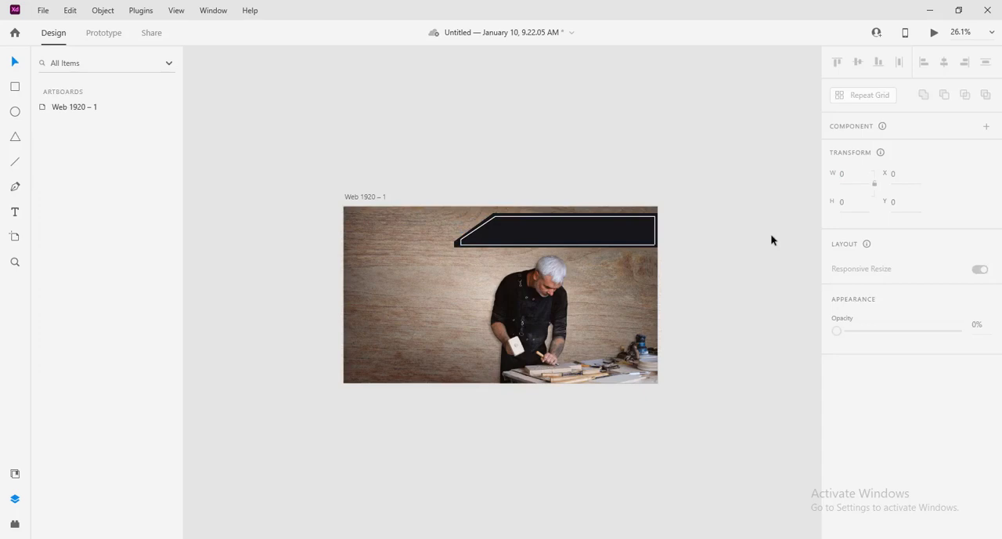
Step: Remove the fill from the bordered copy, leaving only its white outline over the dark bar
click(648, 235)
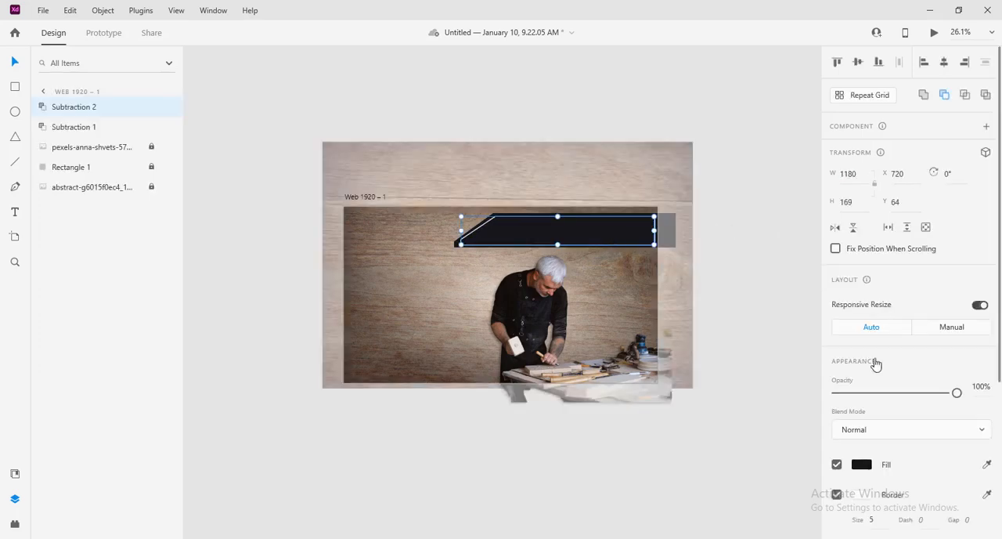
click(836, 464)
click(729, 235)
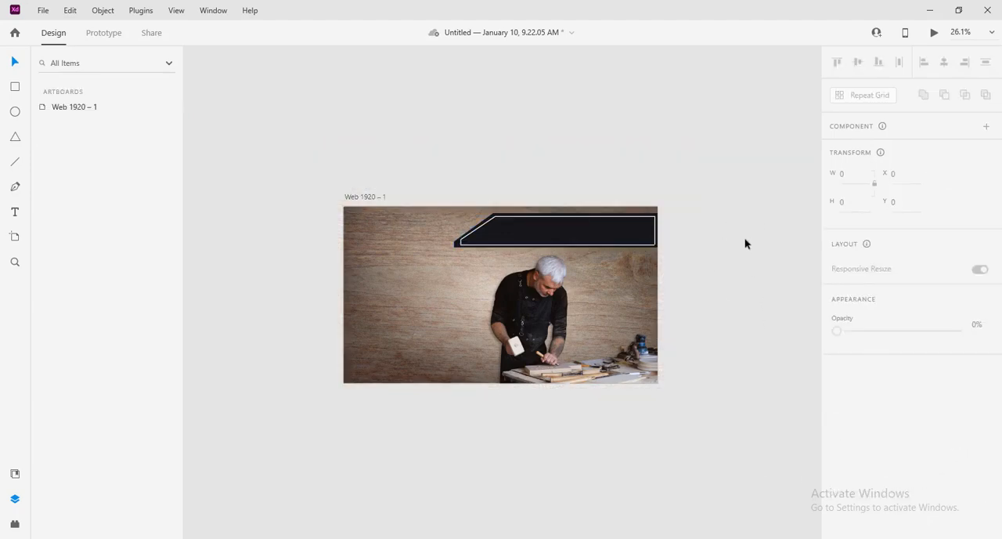
Step: Group the white outline with the dark header bar and lock the group
drag(750, 240, 582, 234)
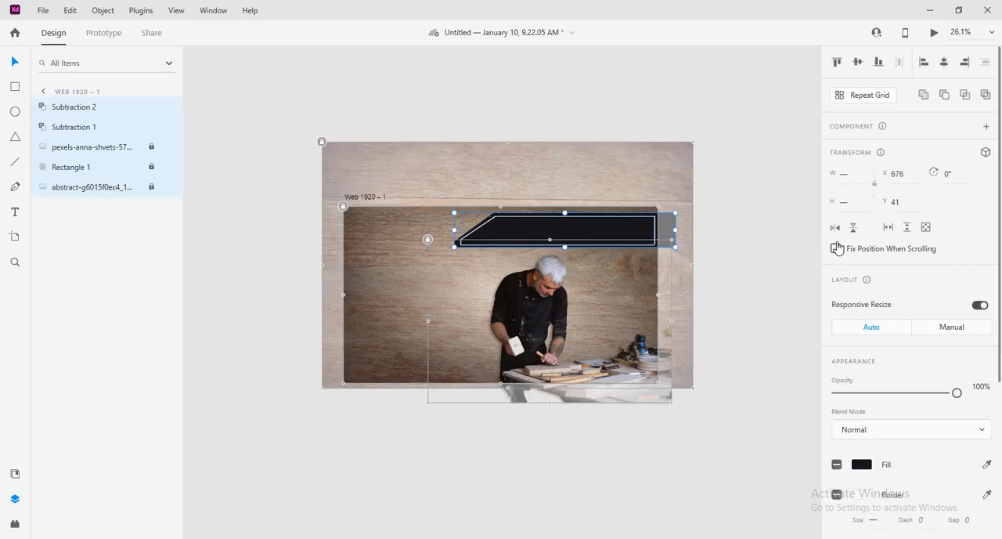
click(767, 230)
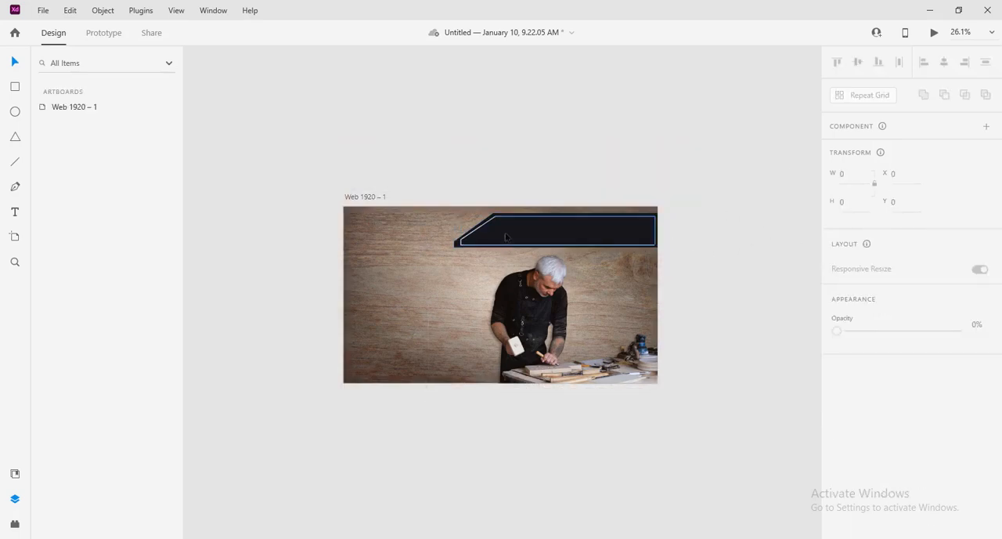
shift+click(457, 247)
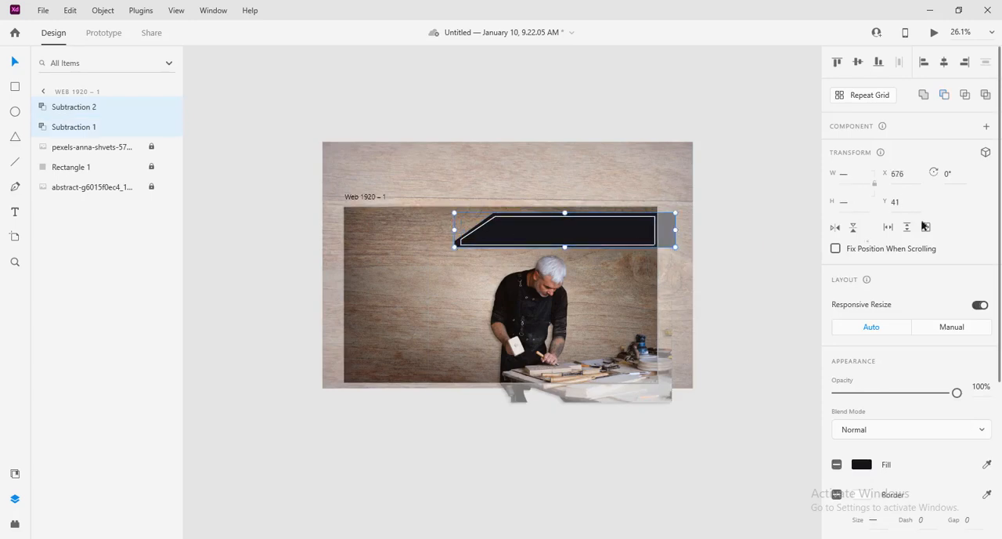
key(ctrl+g)
click(744, 157)
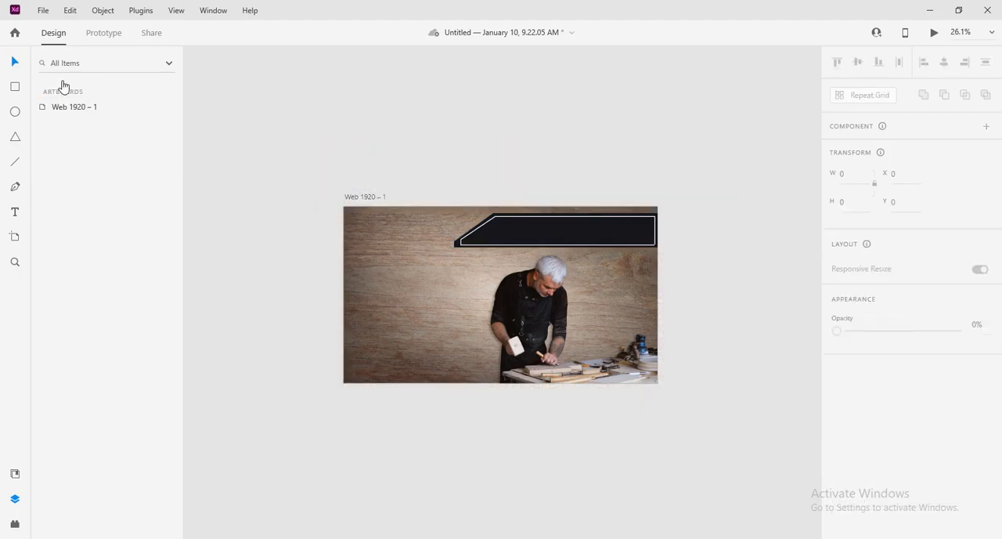
click(484, 221)
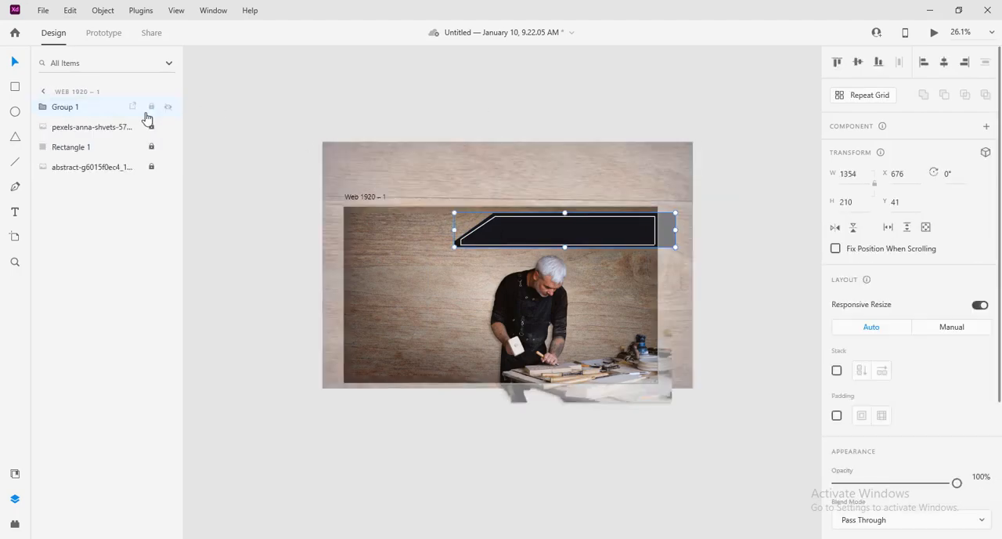
click(151, 108)
click(736, 185)
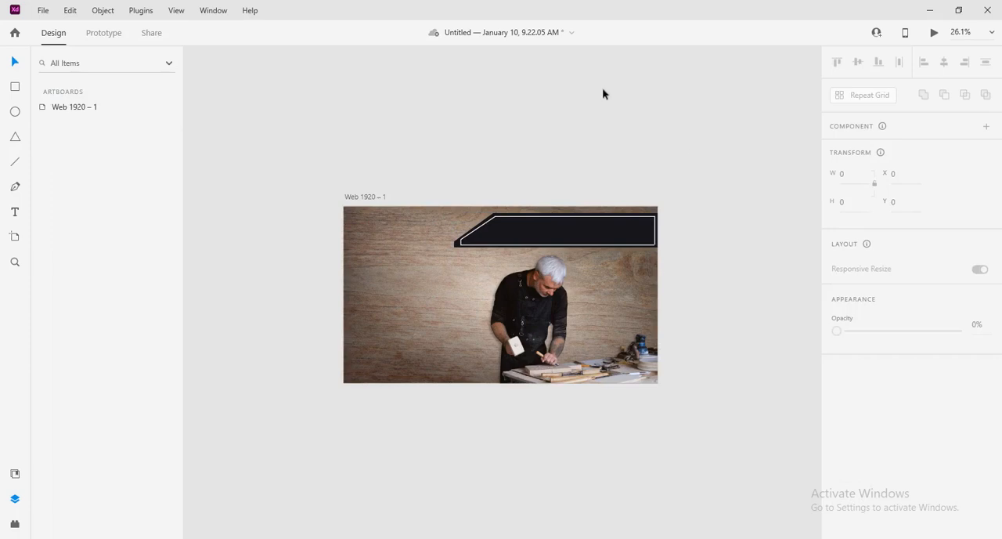
Step: Add the text HOME on the wood background left of the carpenter, at about X 301, Y 386
click(13, 218)
click(504, 271)
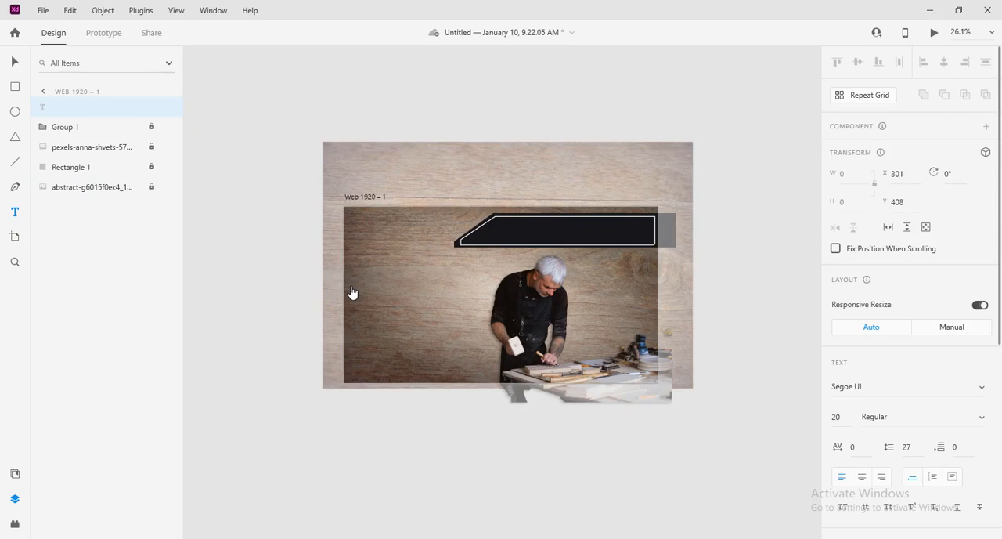
text(gggggg)
key(ctrl+z)
text(HOME)
click(14, 61)
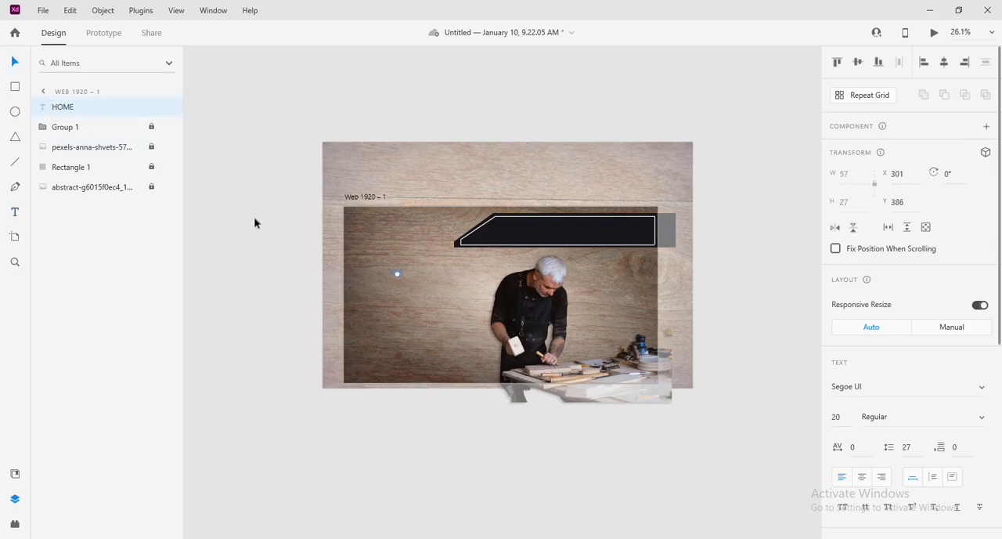
Step: Enlarge the HOME text to size 94 and change its fill to white
drag(398, 276, 404, 291)
scroll(861, 455, down, 5)
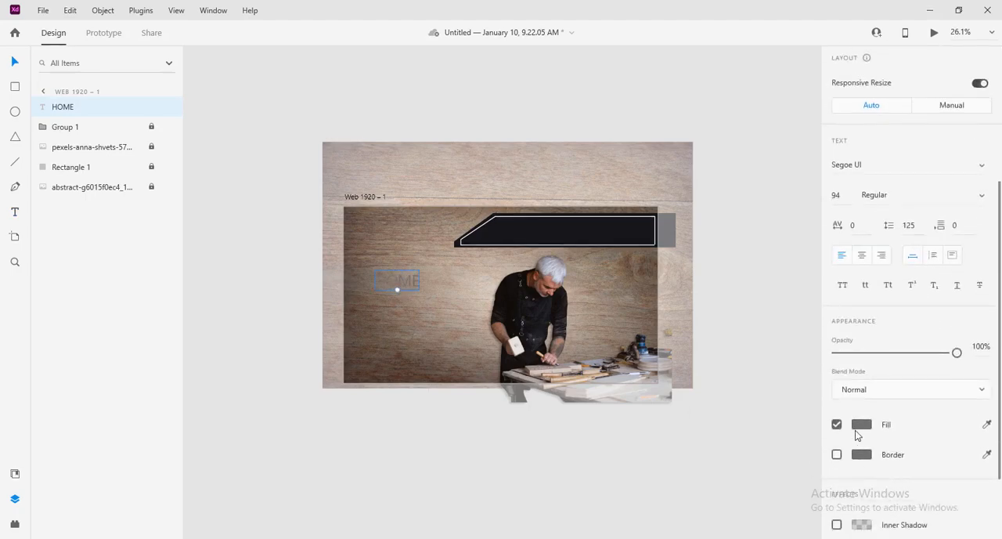
click(862, 423)
drag(692, 410, 614, 316)
click(410, 279)
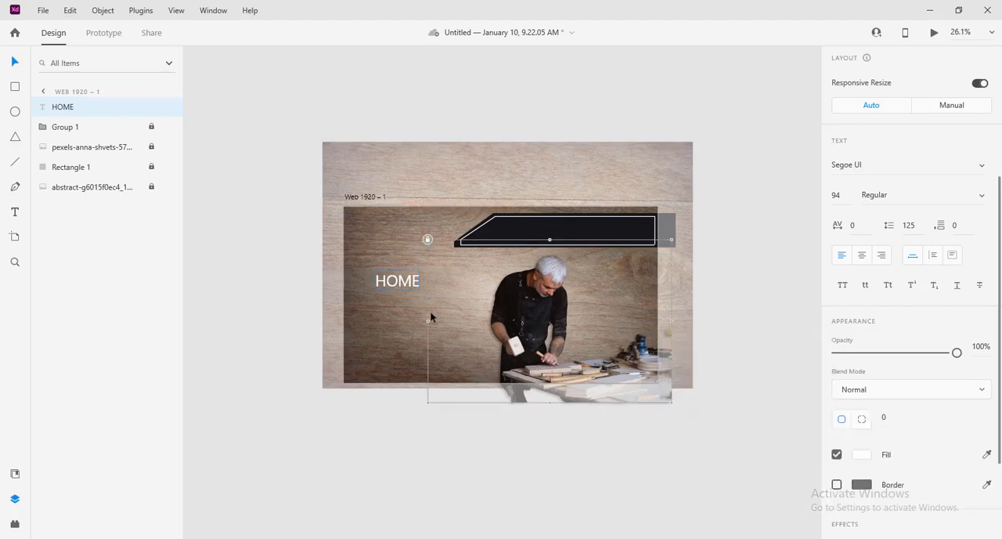
click(429, 311)
click(399, 283)
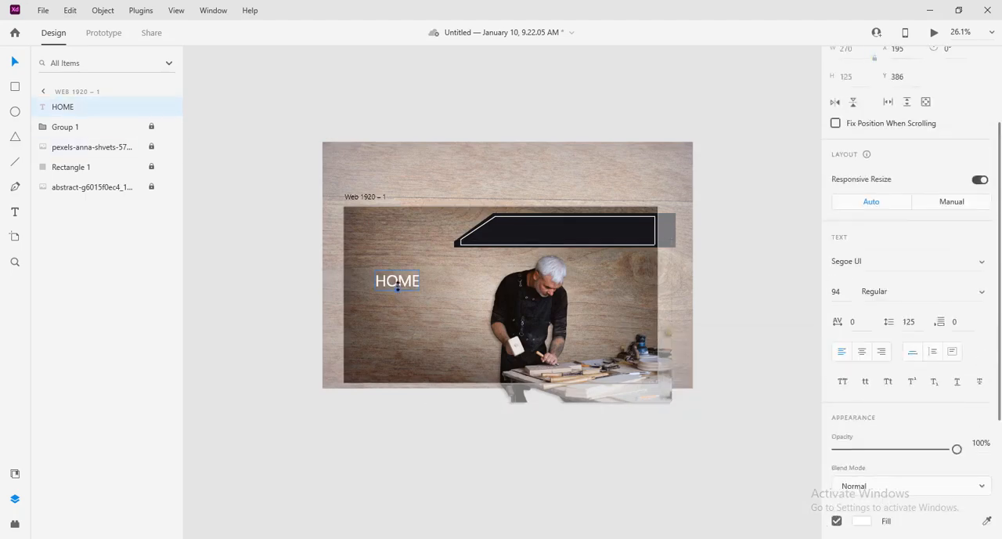
Step: Reduce HOME to size 56 at X 200, Y 130, and make copies reading ABOUT, BLOG and SERVICES in a row beside it
drag(398, 288, 430, 239)
double_click(430, 239)
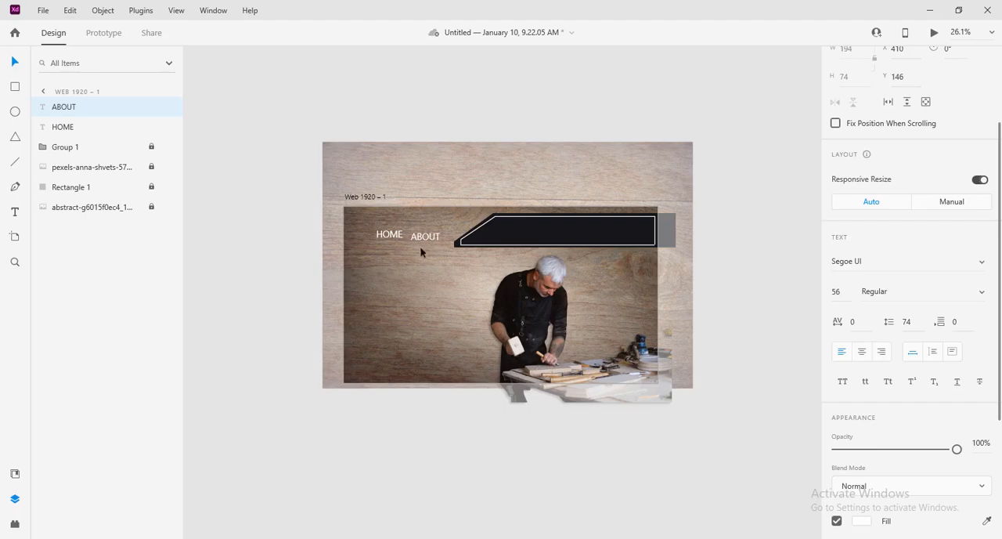
drag(429, 239, 478, 241)
double_click(478, 241)
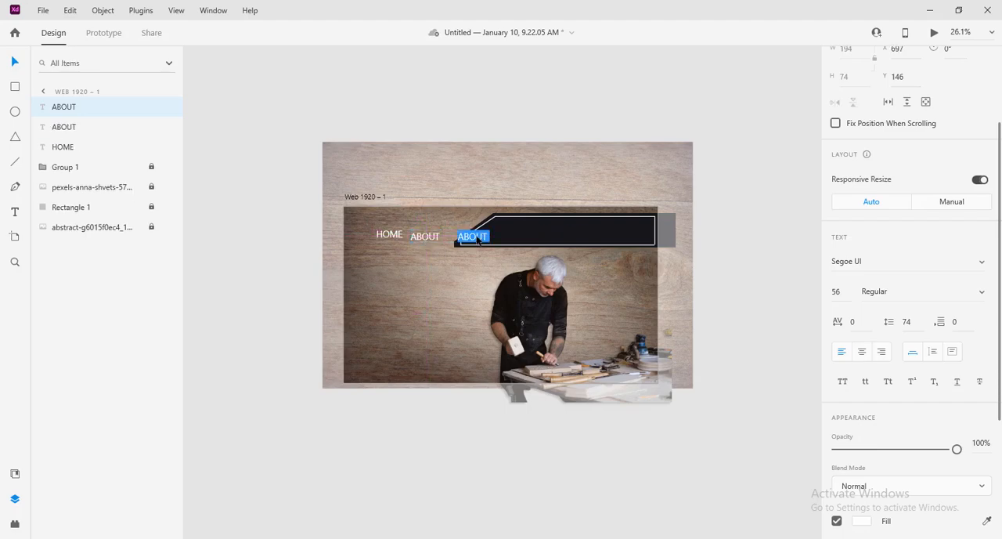
text(CO)
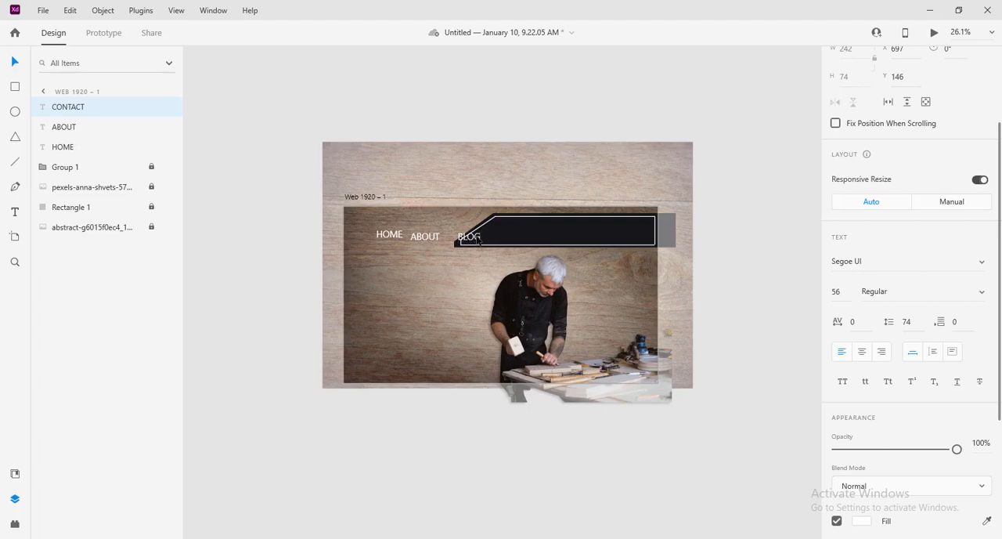
click(493, 238)
drag(466, 239, 509, 240)
double_click(509, 240)
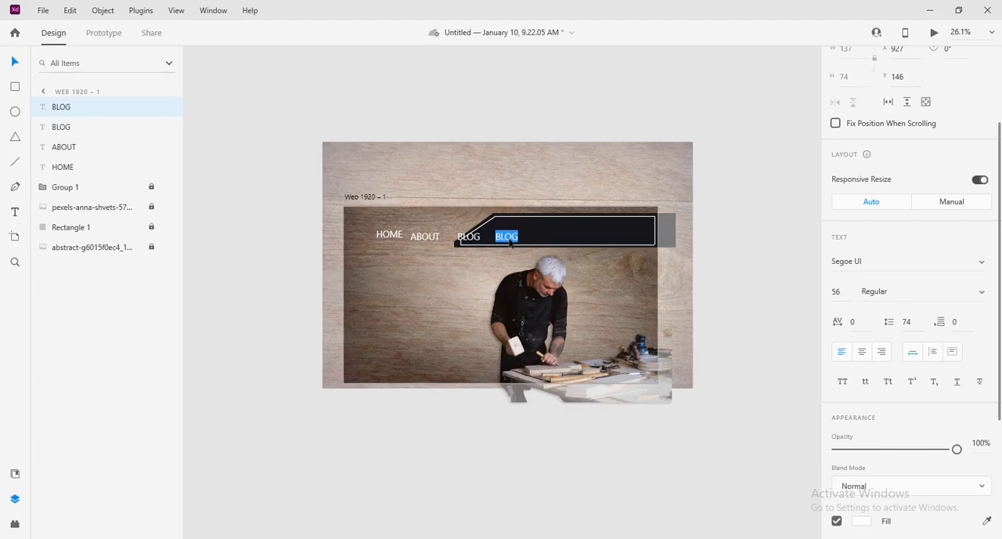
text(SERVICES)
key(Escape)
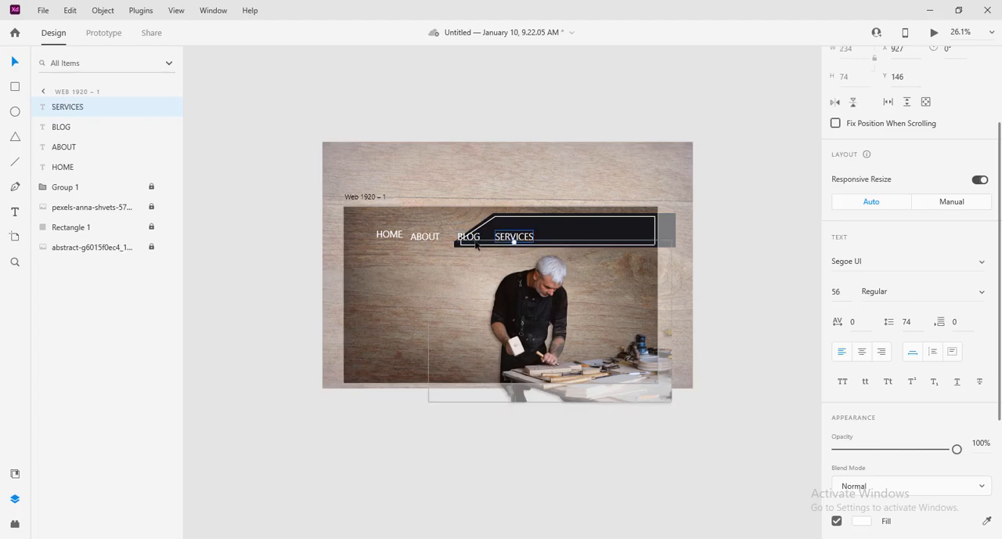
Step: Set the HOME, ABOUT, BLOG and SERVICES texts to size 30 in the Impact font
shift+click(468, 236)
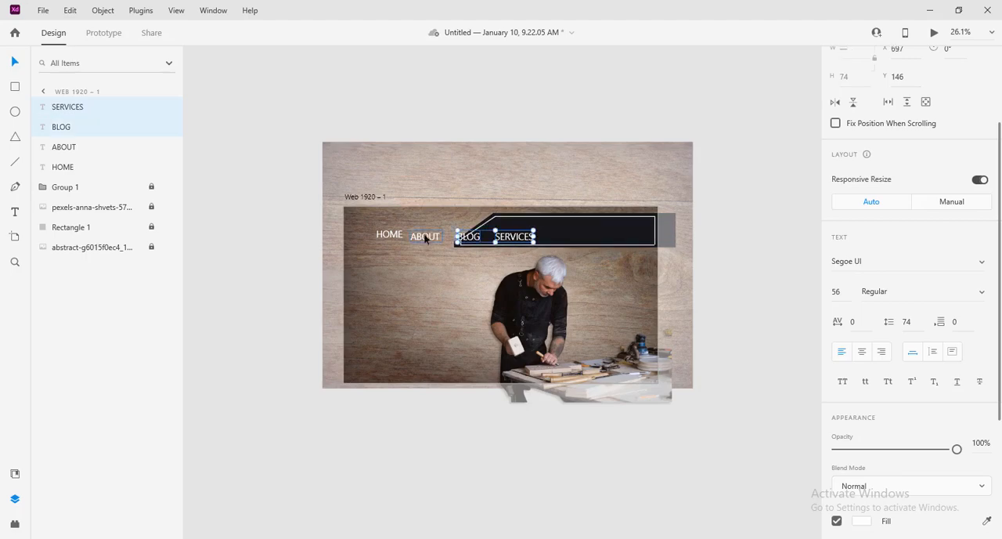
shift+click(425, 235)
shift+click(389, 234)
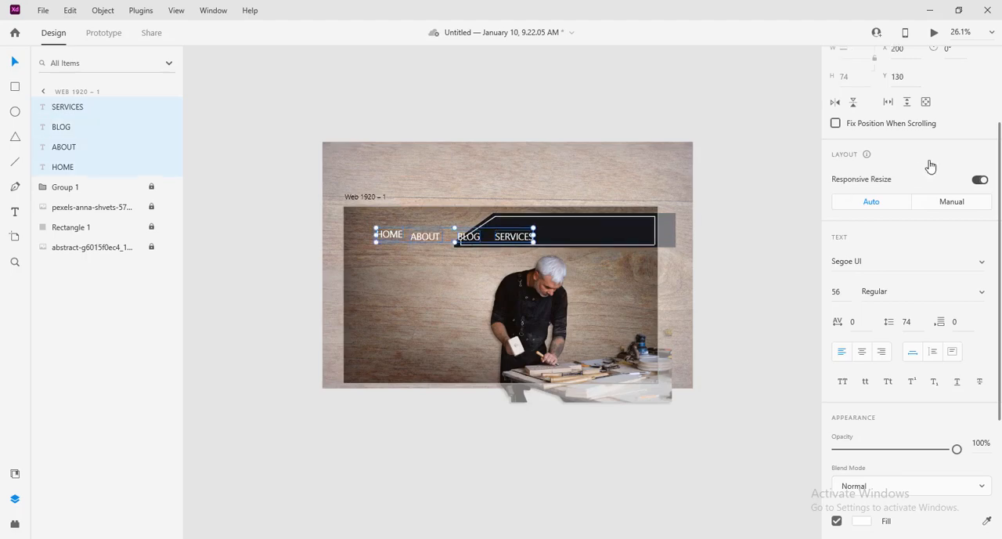
click(838, 291)
key(Return)
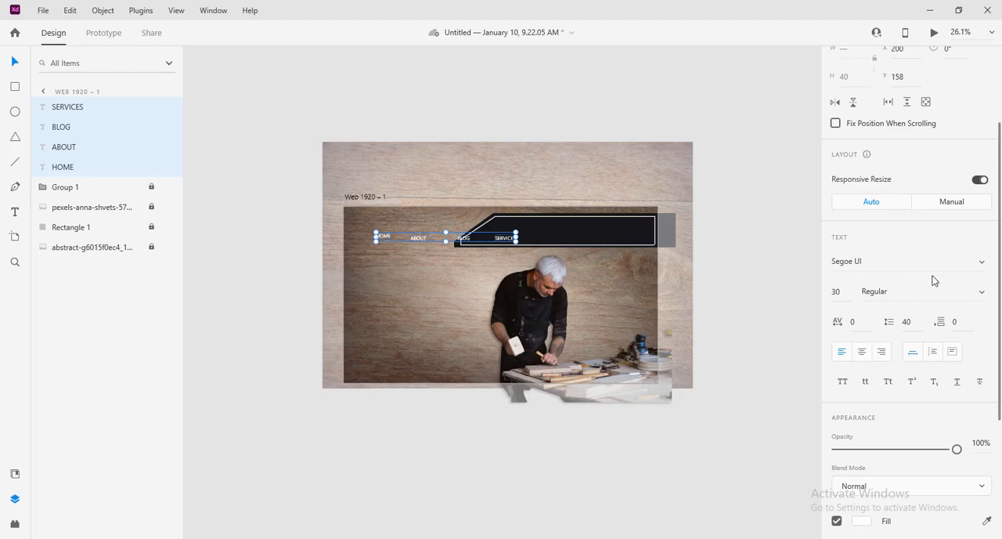
click(981, 265)
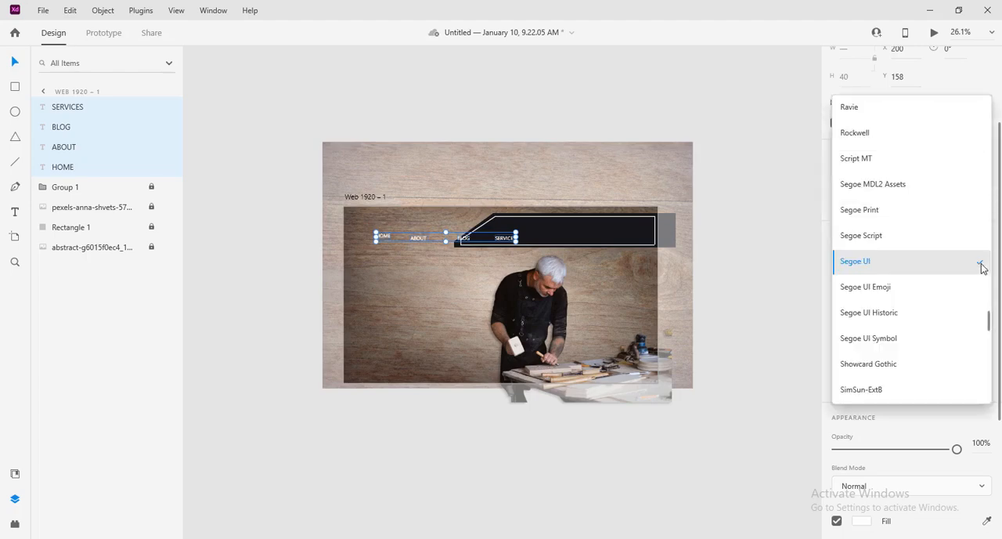
scroll(980, 266, up, 10)
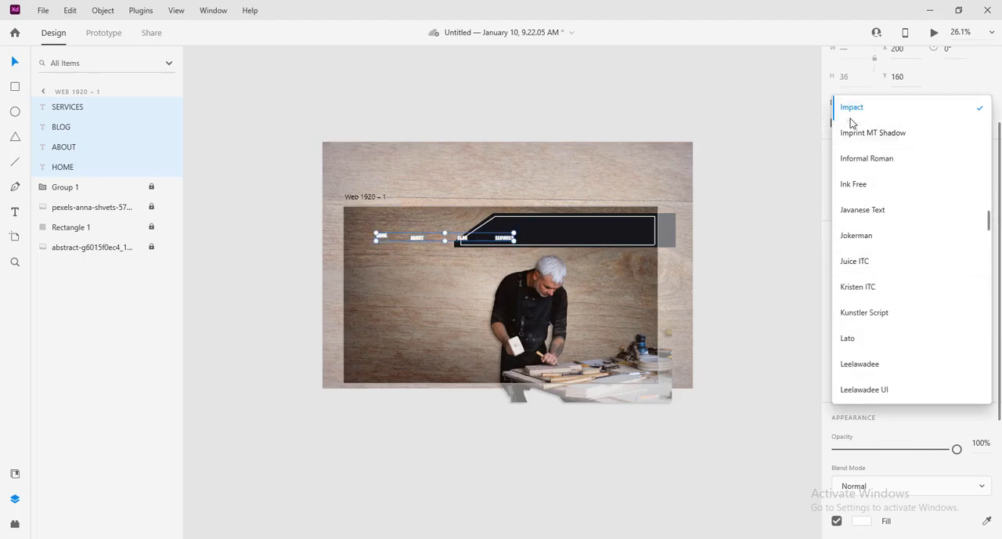
click(852, 116)
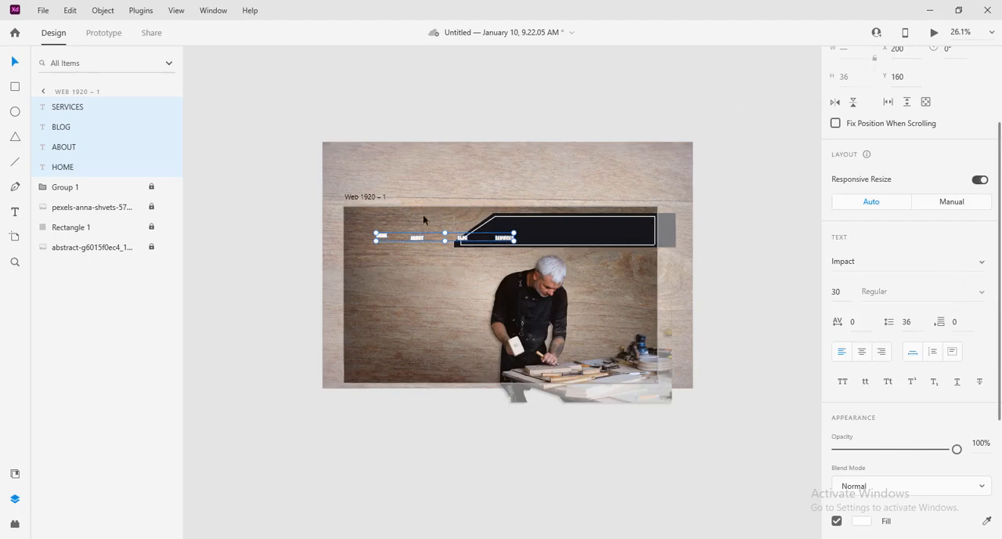
Step: Bring HOME and SERVICES closer to the other menu words and distribute all four evenly in the horizontal direction
click(391, 238)
drag(382, 239, 402, 239)
click(504, 240)
drag(503, 239, 480, 239)
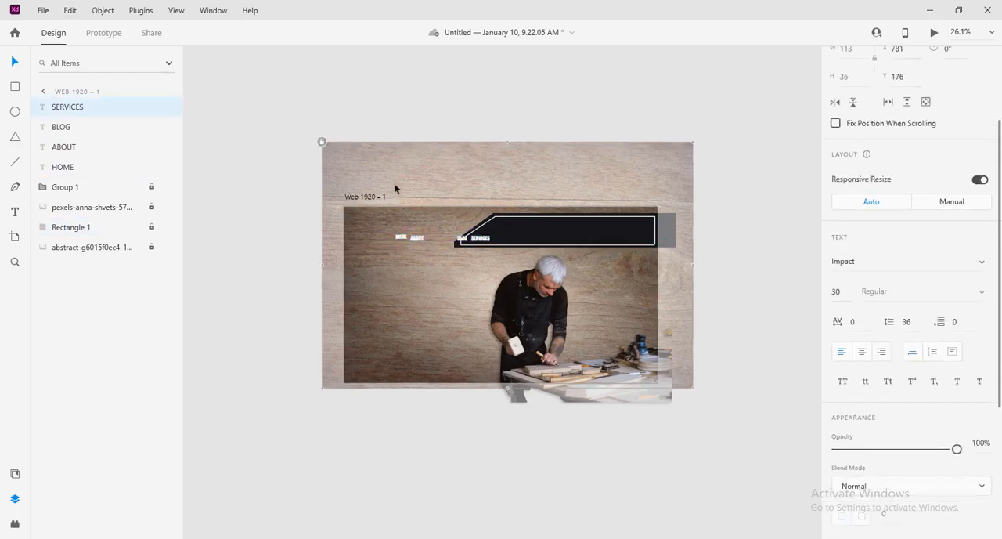
drag(392, 180, 499, 252)
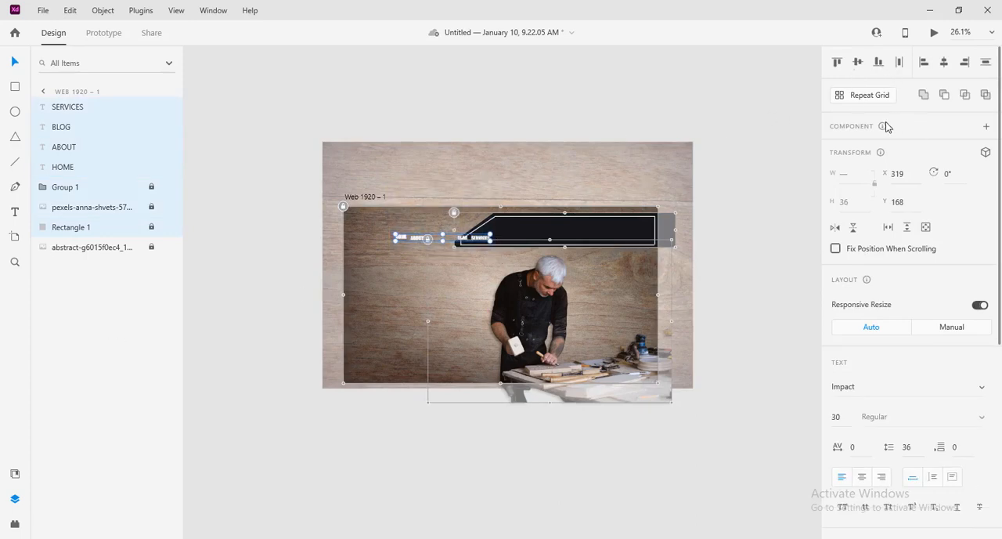
click(899, 63)
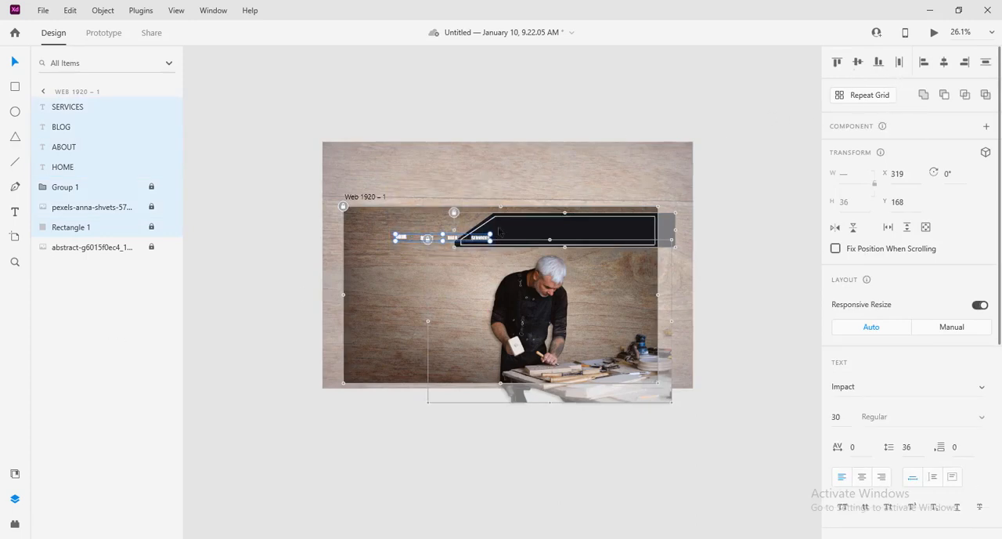
Step: Move the row of menu words onto the dark header bar at X 897 and align the words to a common vertical middle
drag(482, 238, 575, 238)
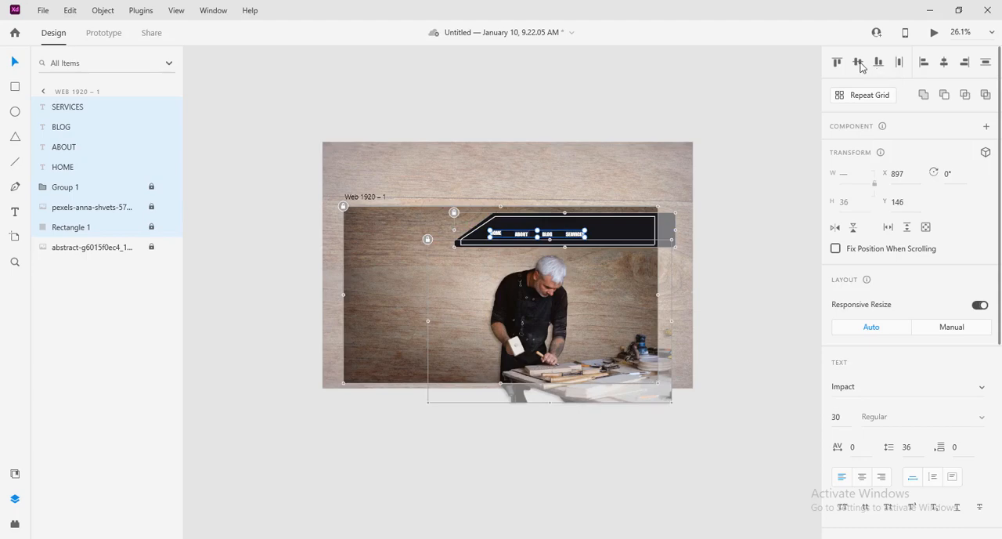
click(858, 62)
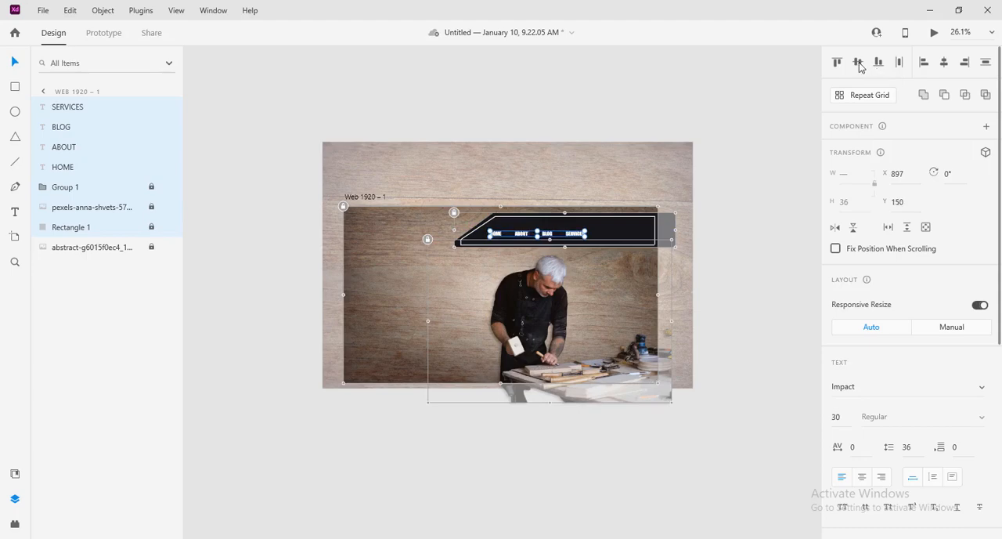
click(726, 264)
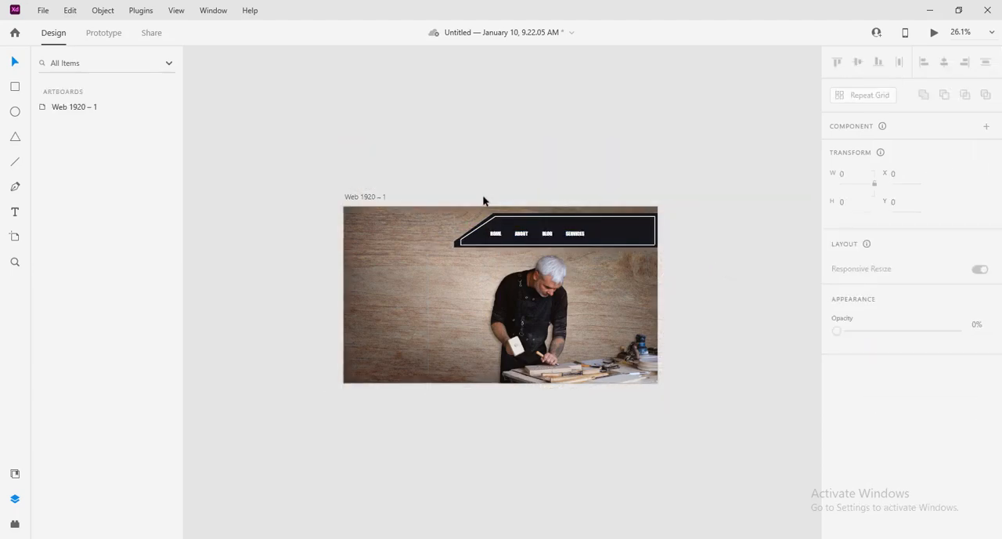
Step: Check the font of SERVICES in the finished reference design and set the four menu words to Garamond
drag(479, 196, 587, 244)
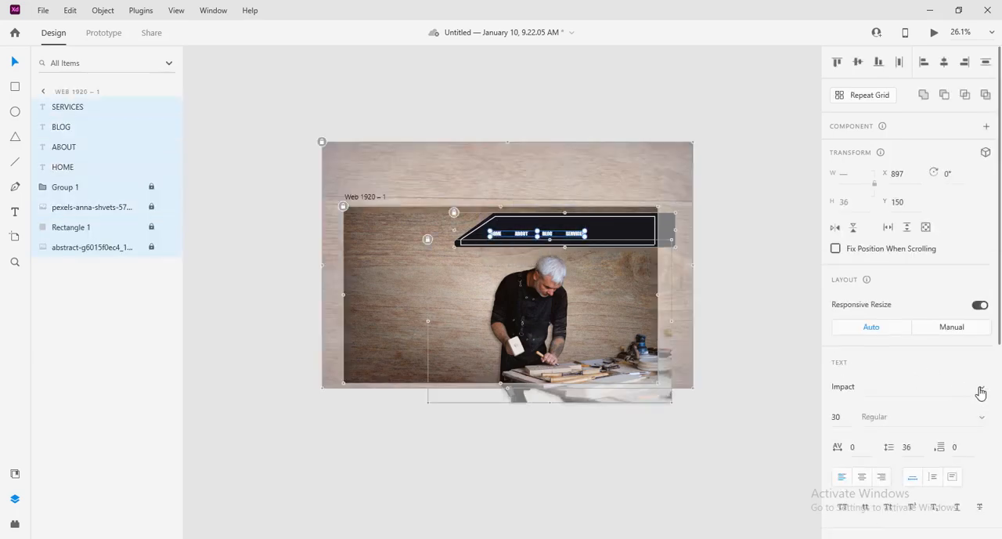
scroll(954, 270, down, 4)
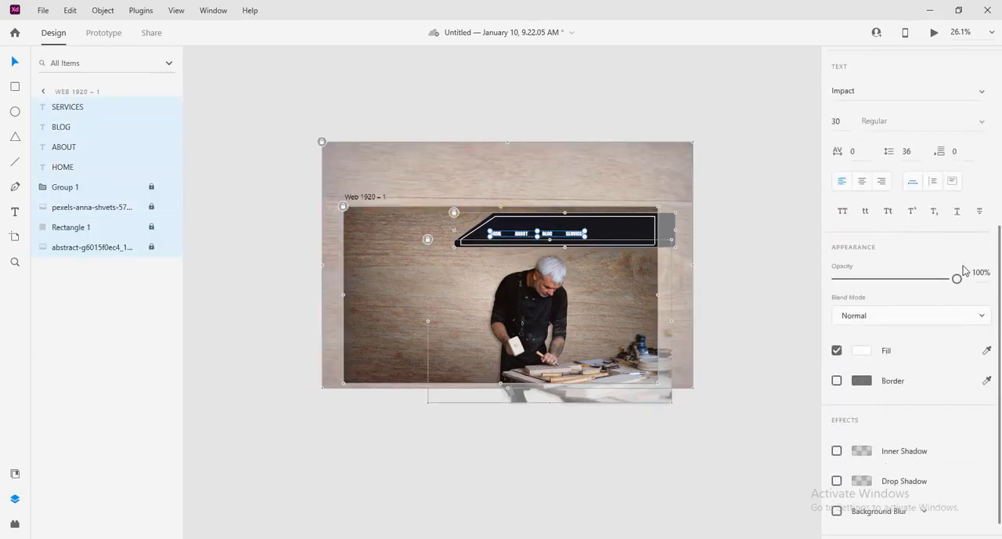
drag(957, 279, 994, 284)
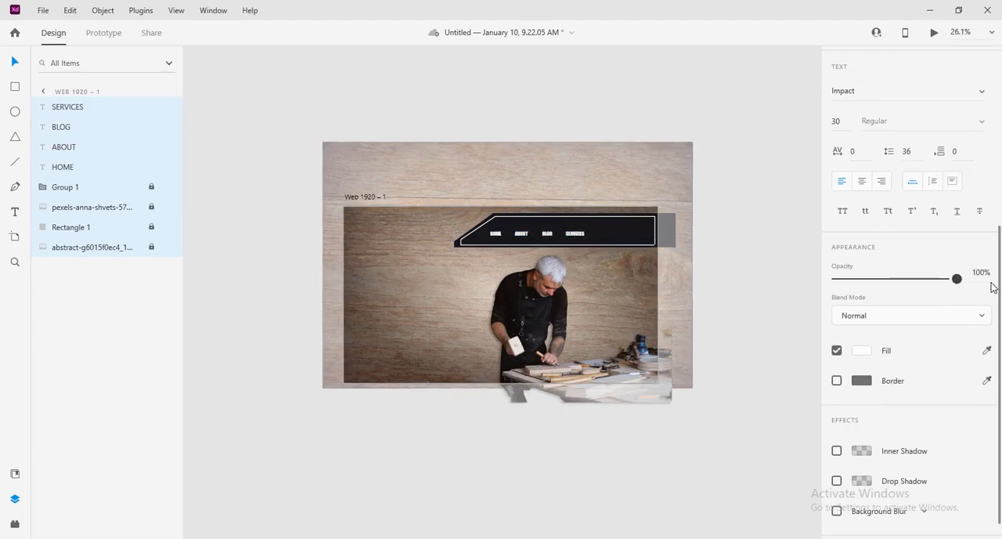
scroll(958, 181, up, 2)
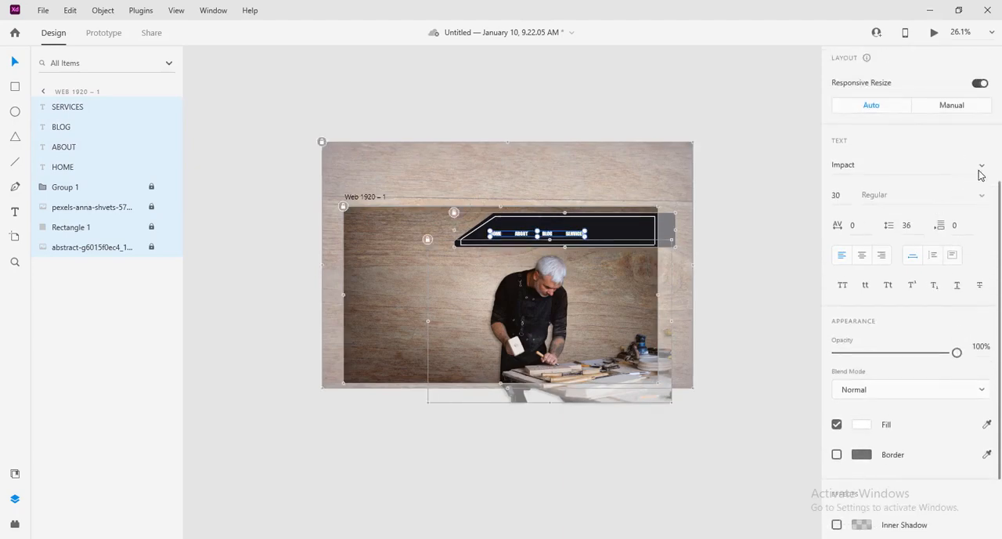
click(981, 169)
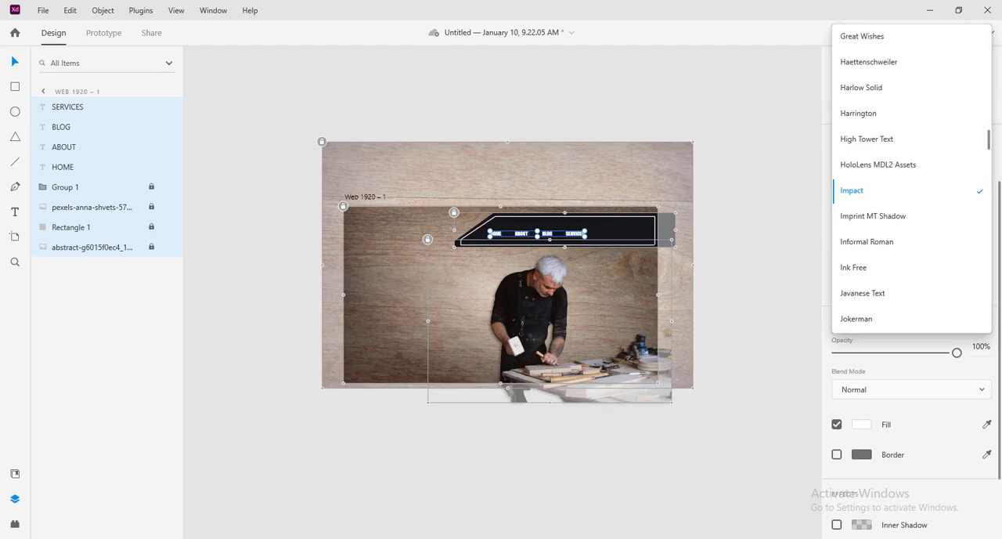
click(253, 510)
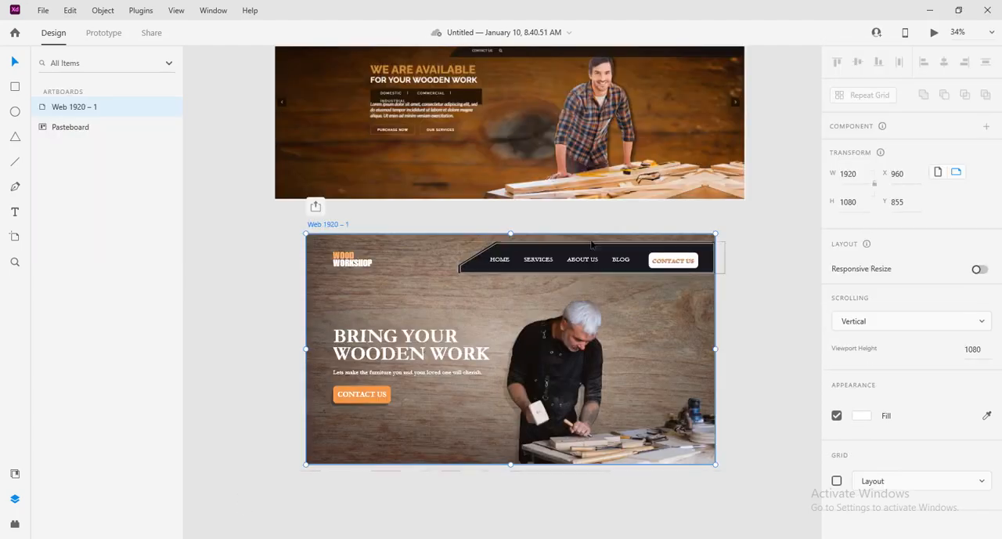
click(539, 261)
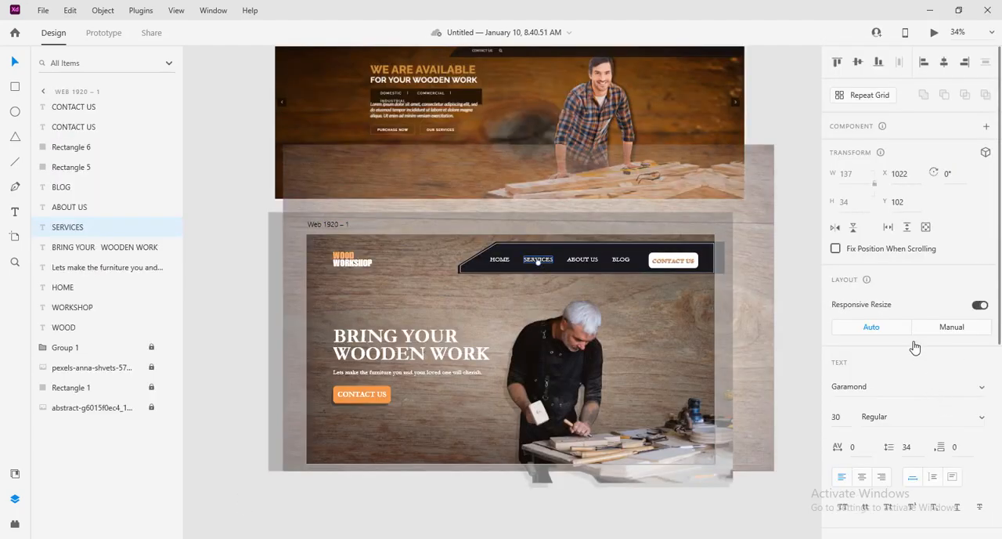
click(929, 10)
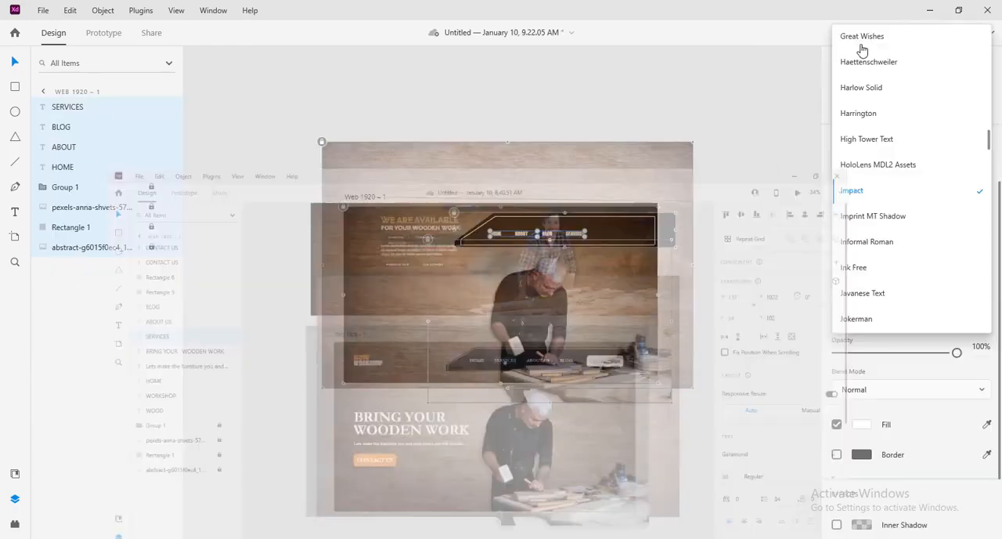
key(g)
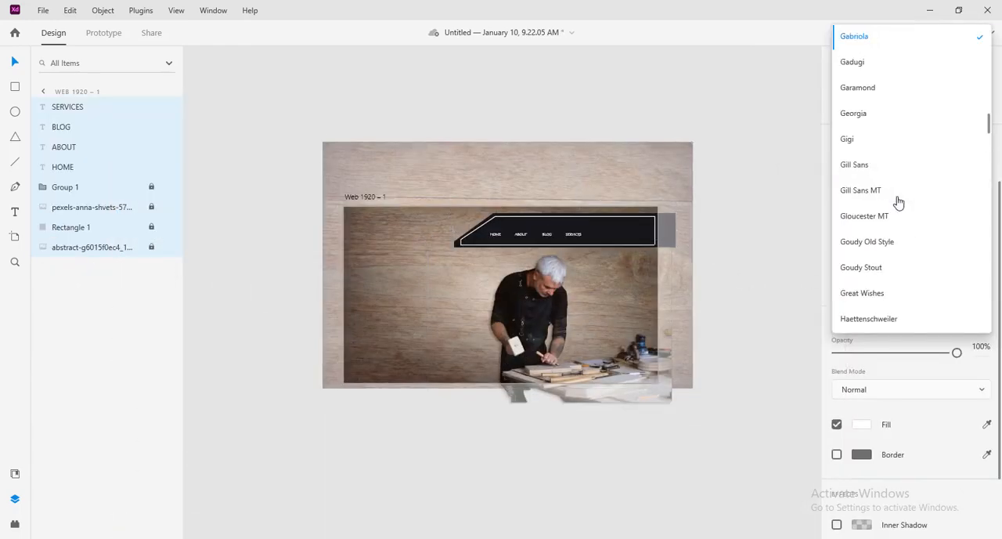
click(872, 95)
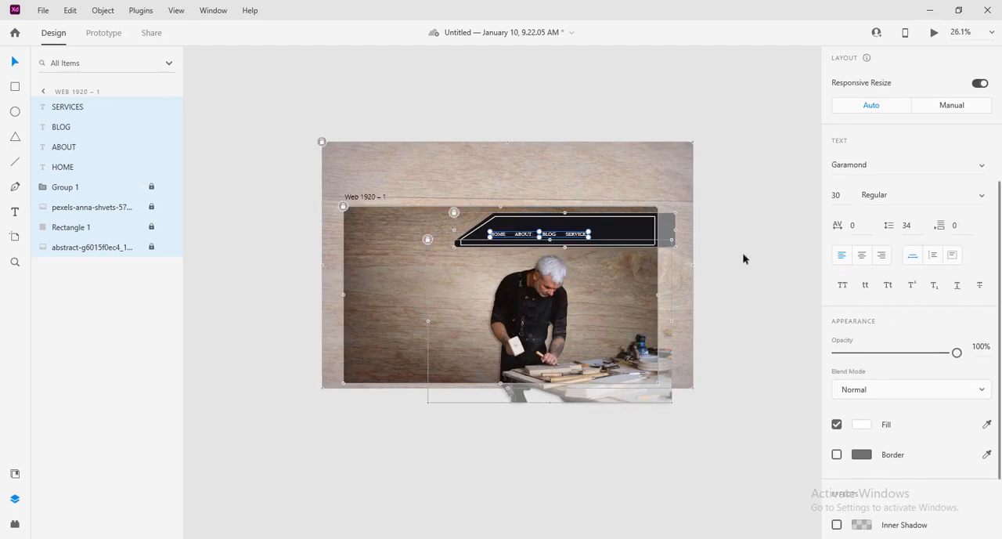
Step: Set the four menu words to size 35 and raise the row to the middle of the dark bar's height
click(837, 195)
text(35)
key(Return)
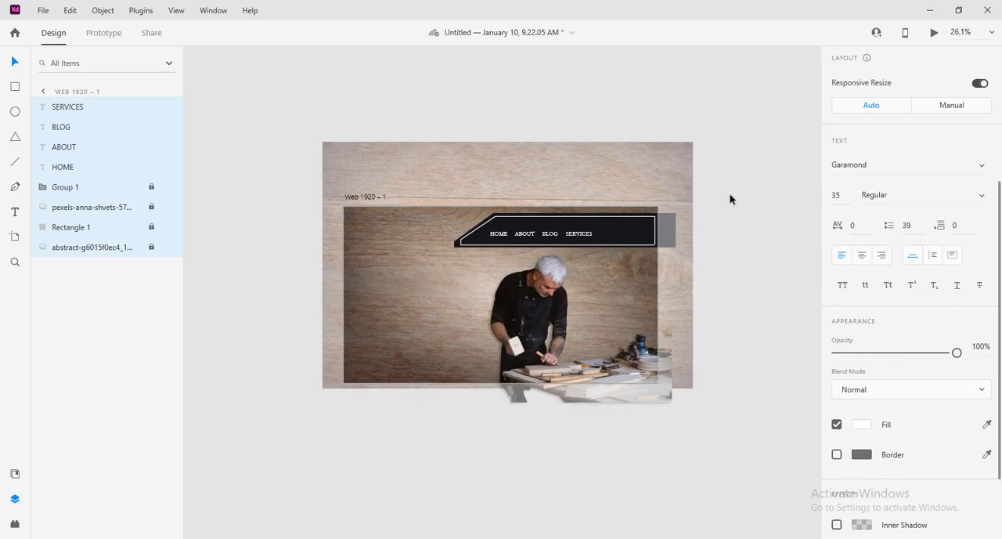
click(665, 215)
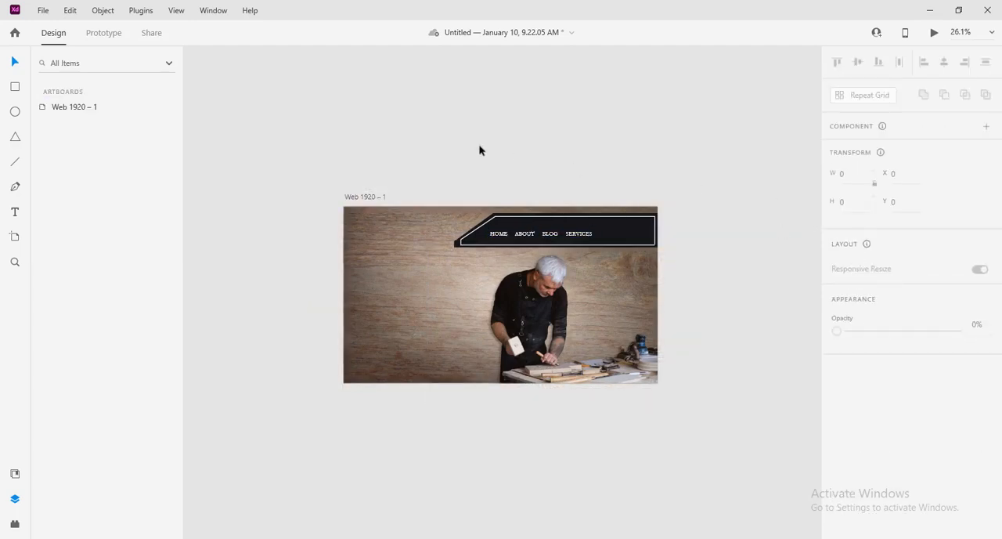
drag(492, 168, 635, 233)
click(773, 107)
Step: Duplicate SERVICES near the bar's right end at X 1649, Y 127 and change the copy's text to CONTACT US
click(589, 232)
double_click(635, 232)
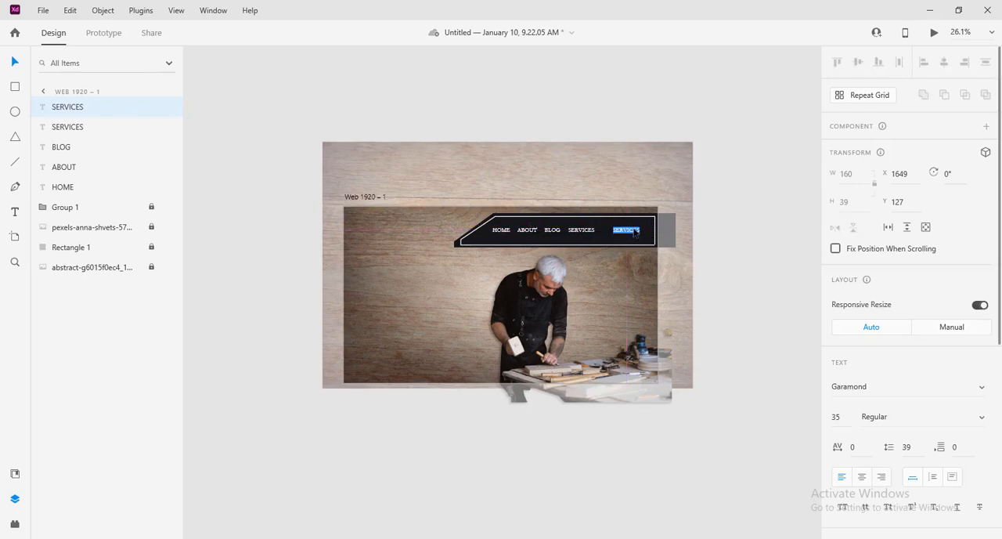
text(CONTACT US)
key(Escape)
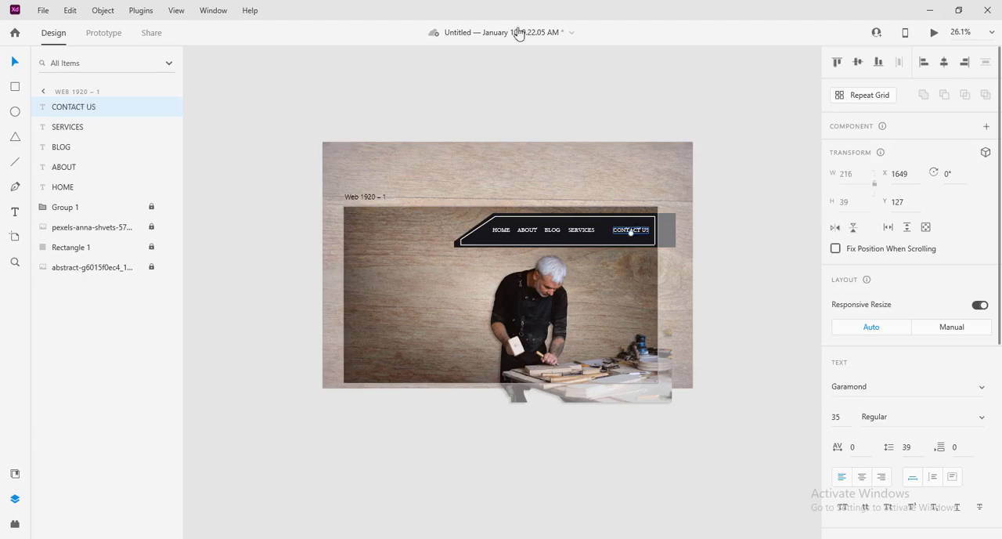
Step: Draw a white rectangle about 298 by 92 on the pasteboard above the header bar
click(17, 89)
drag(565, 180, 614, 195)
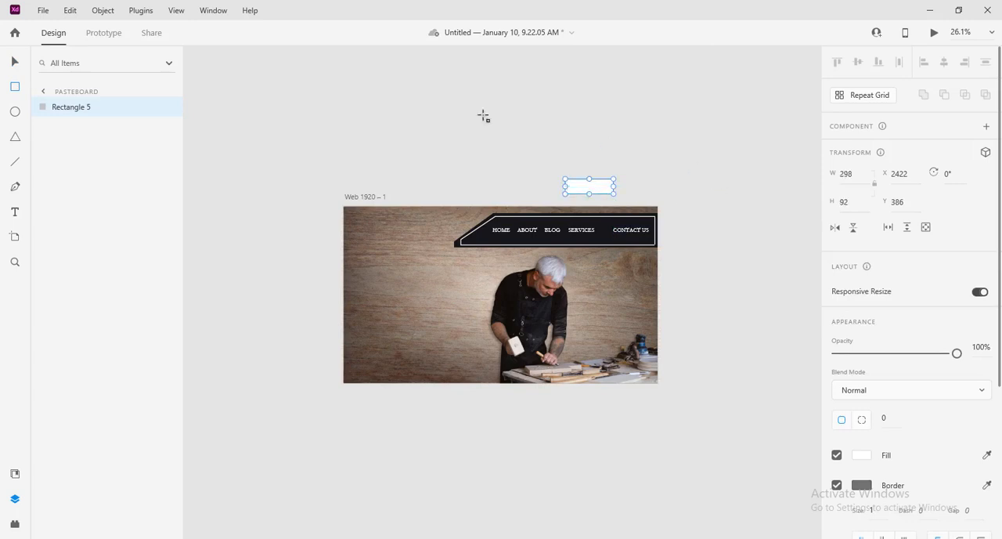
Step: Move the white rectangle over CONTACT US in the header bar at X 1586, Y 102, and layer it behind the text
click(16, 61)
drag(595, 190, 631, 232)
drag(92, 110, 98, 135)
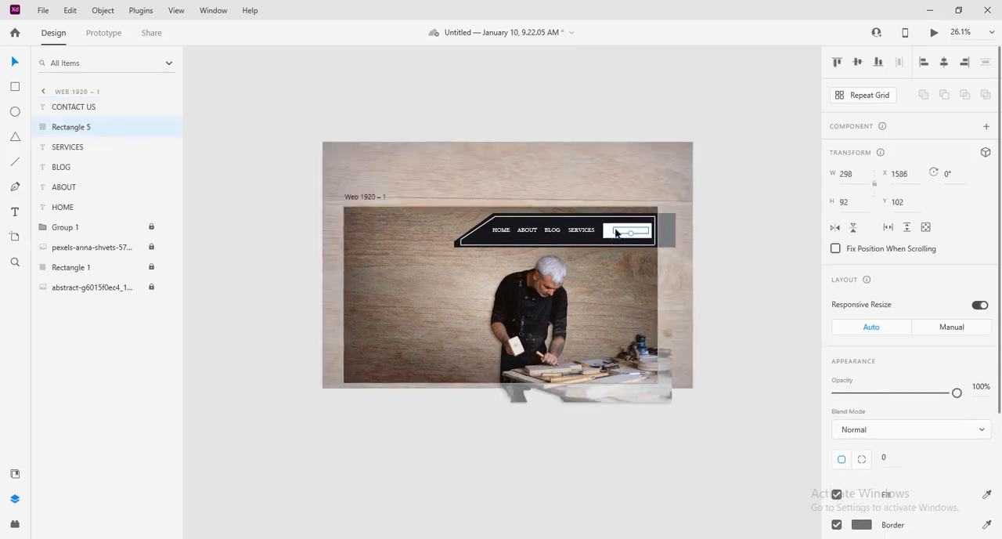
Step: Change the fill colour of the CONTACT US text to a golden yellow
click(638, 230)
scroll(888, 418, down, 4)
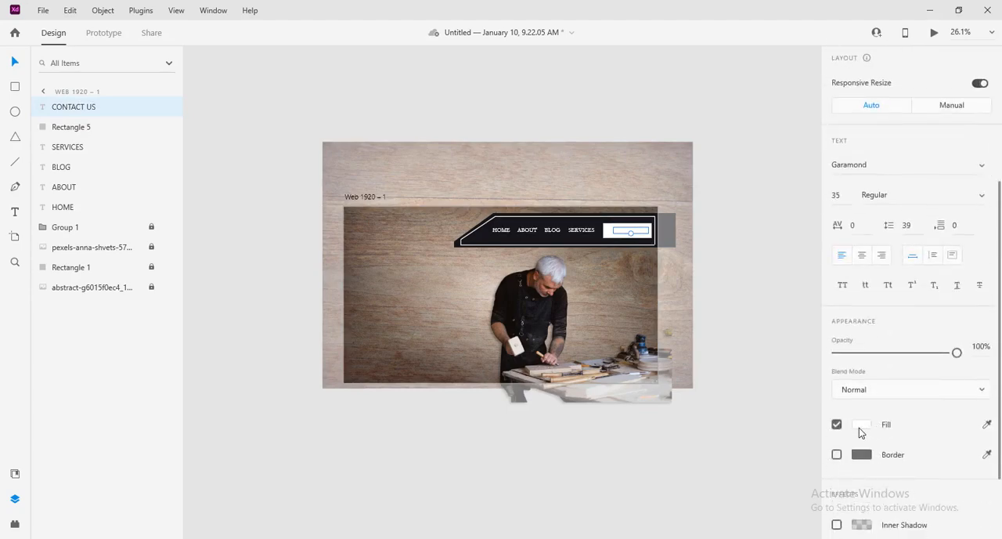
click(861, 425)
click(798, 435)
drag(754, 407, 764, 352)
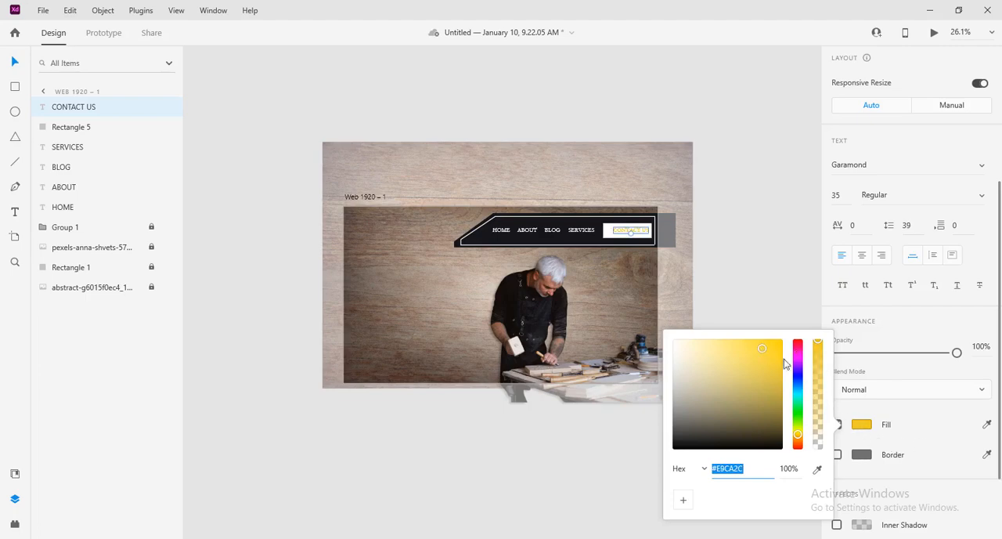
mouse_move(799, 438)
mouse_down()
mouse_move(798, 417)
mouse_move(798, 433)
mouse_up()
click(764, 351)
drag(781, 398, 779, 344)
click(694, 252)
Step: Set the CONTACT US text to size 40 and centre it on the white rectangle at X 1612, Y 127
scroll(708, 282, up, 5)
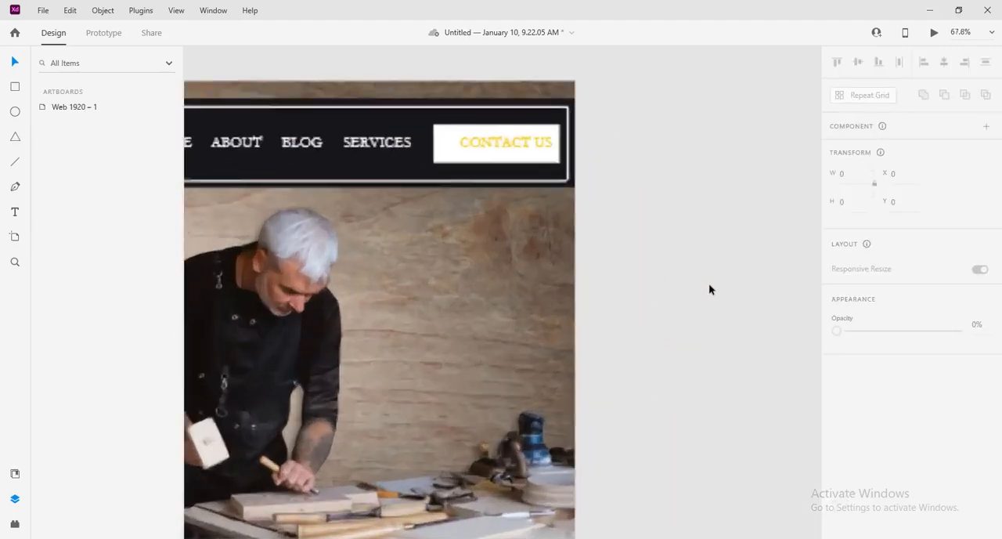
click(461, 129)
drag(461, 128, 469, 126)
click(852, 416)
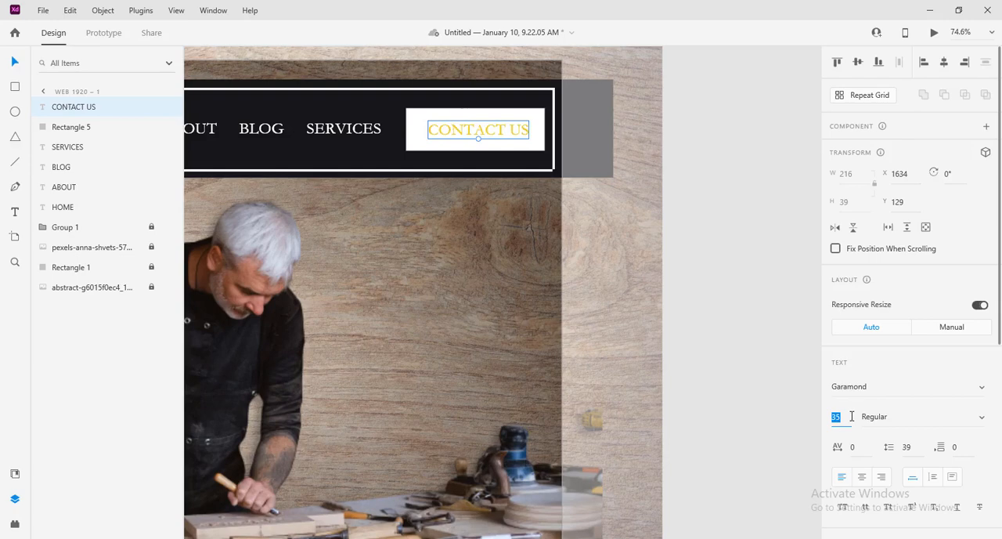
text(40)
key(Return)
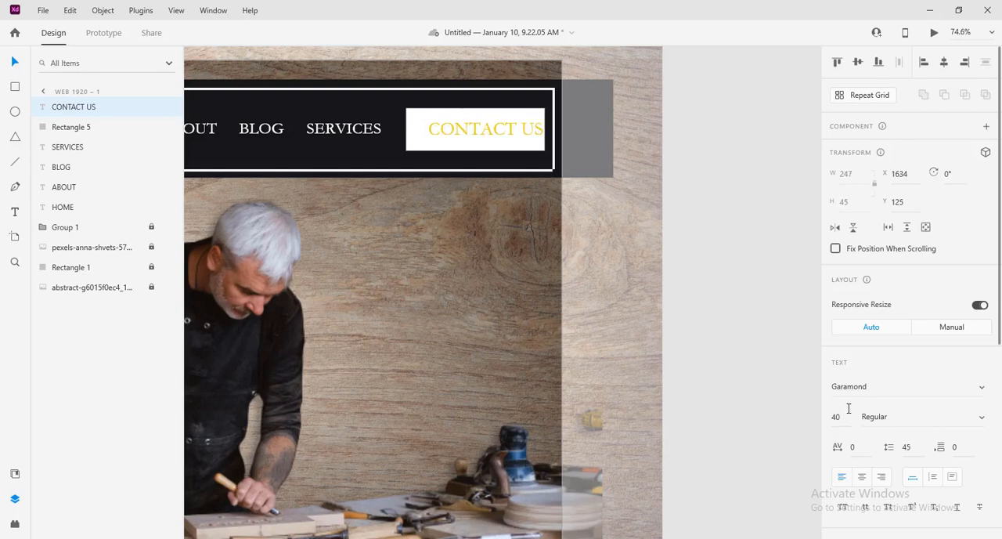
drag(490, 131, 480, 132)
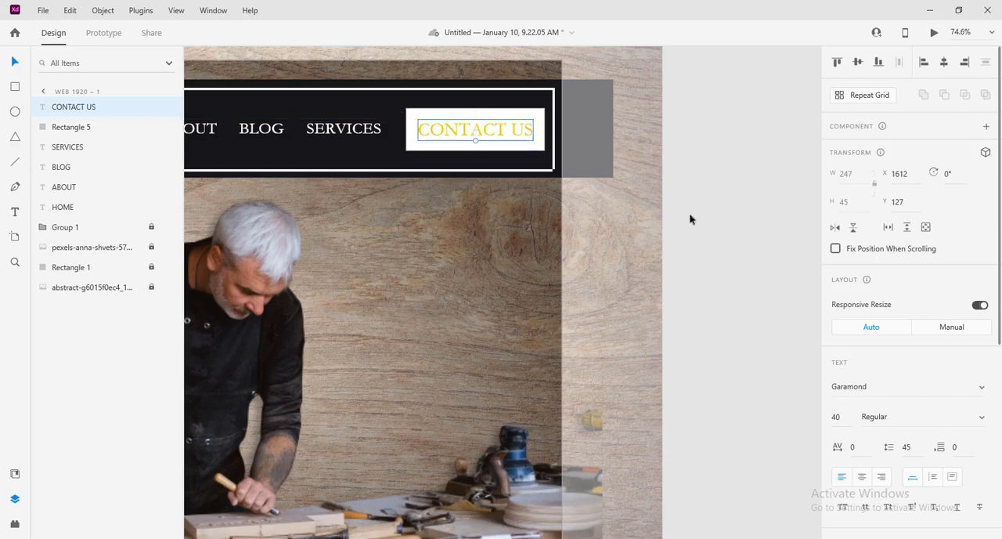
Step: Make the CONTACT US text bold and recentre it on the white rectangle at X 1604, Y 127
click(975, 422)
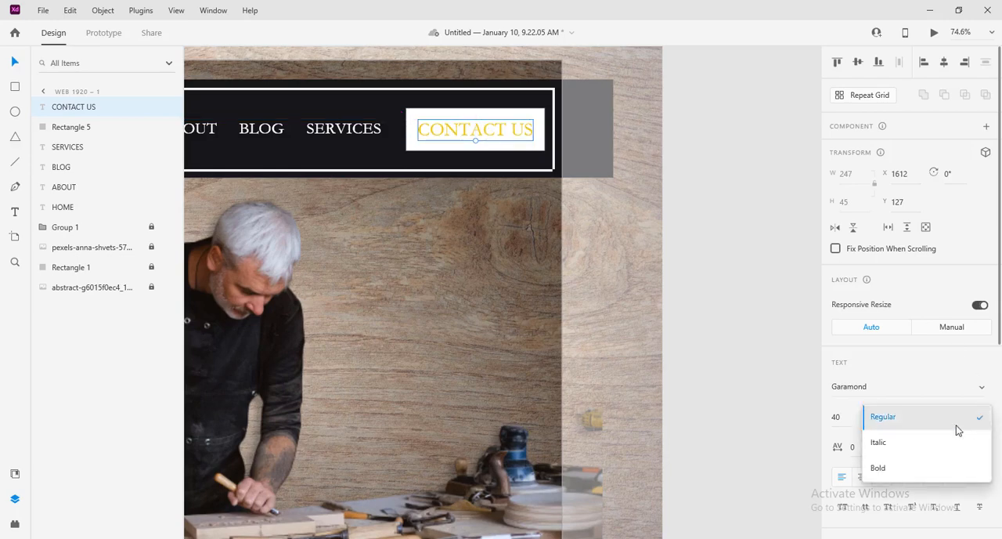
click(888, 467)
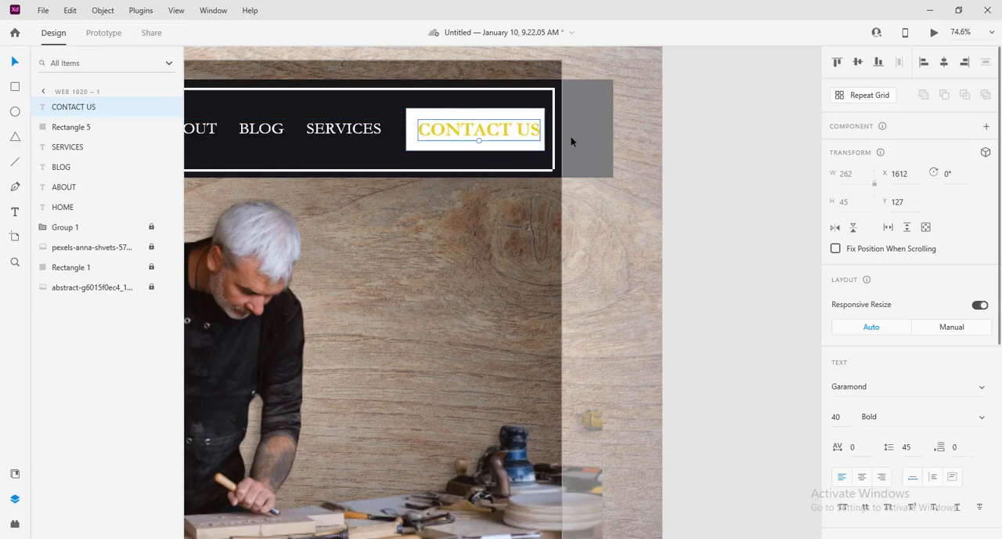
click(754, 148)
drag(490, 137, 487, 137)
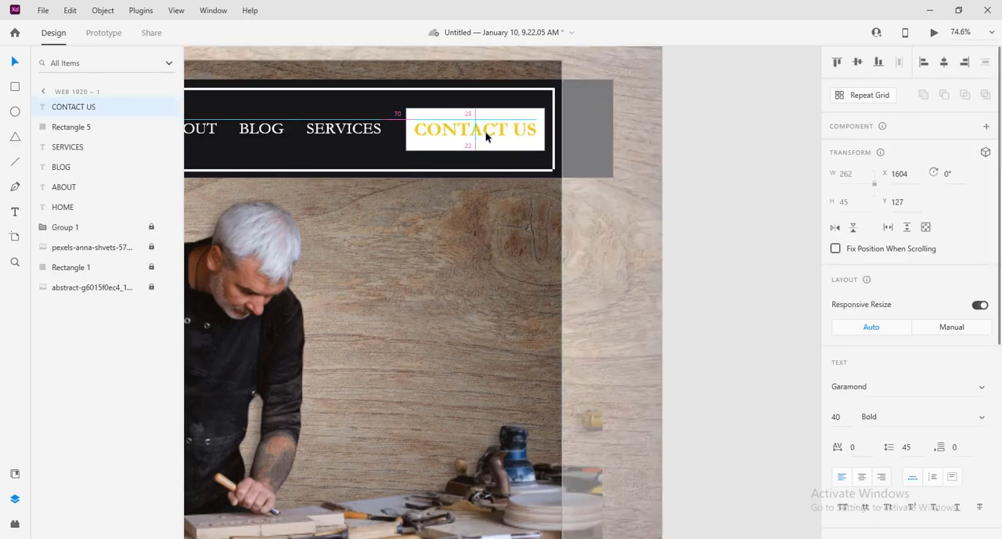
click(747, 140)
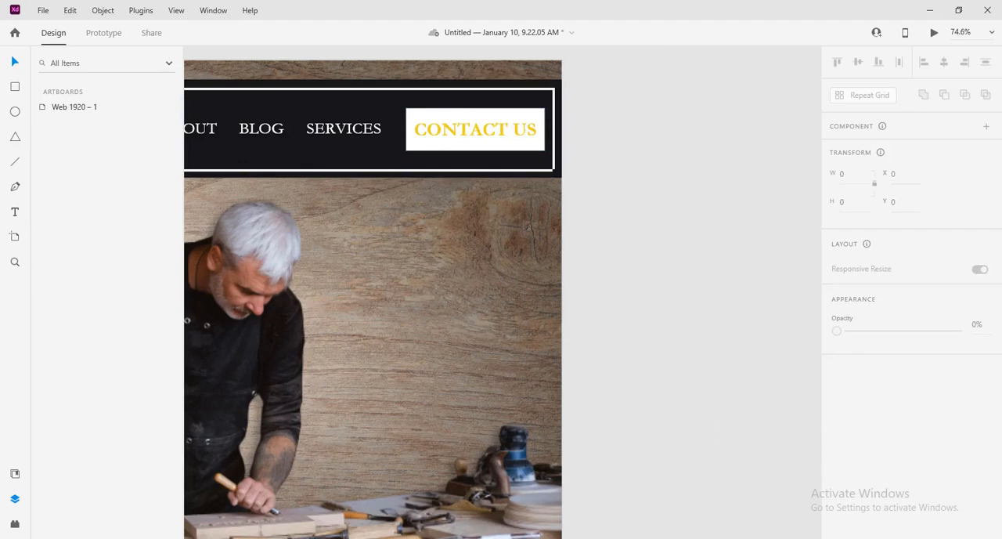
Step: Add a drop shadow to the CONTACT US text and shift it with a negative X offset
double_click(463, 133)
scroll(920, 432, down, 2)
scroll(919, 427, down, 3)
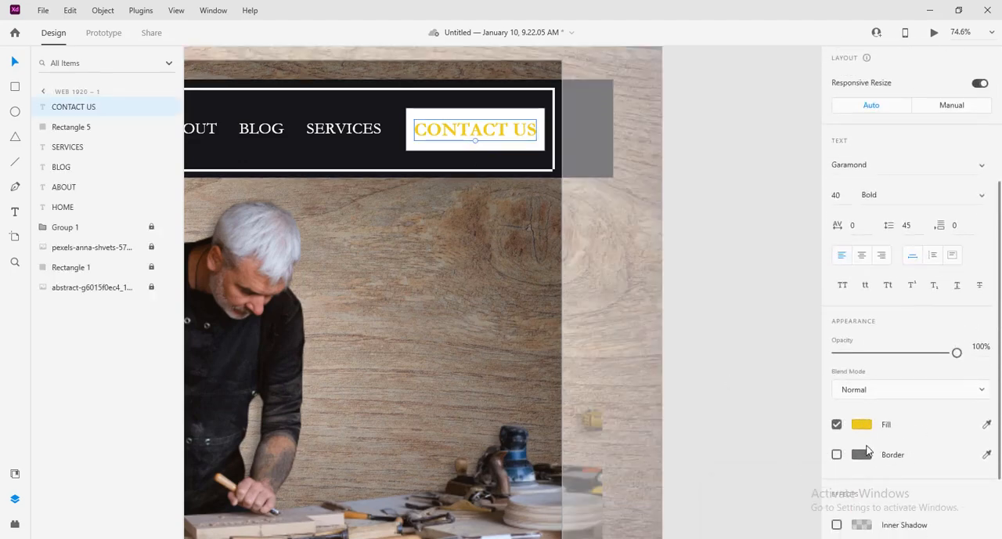
click(837, 455)
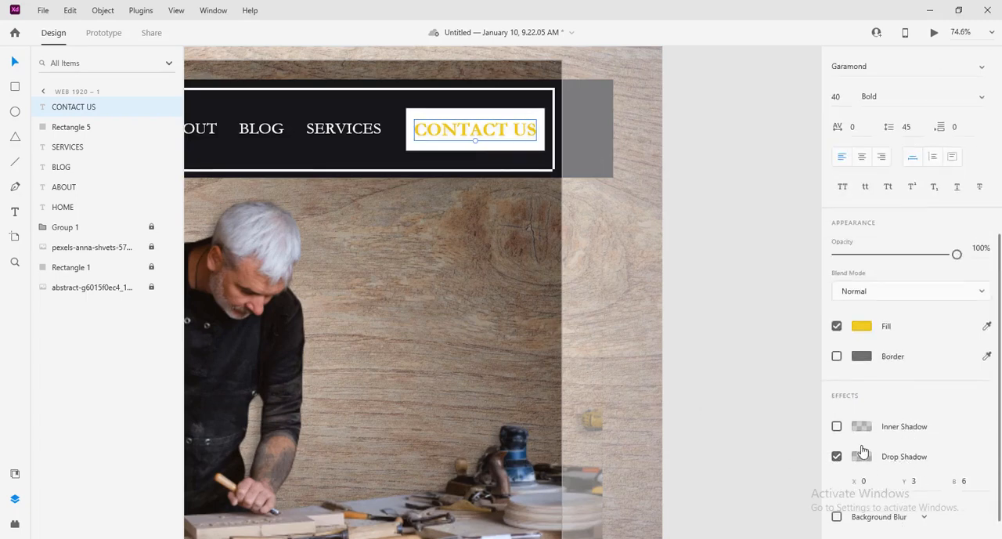
click(877, 479)
key(Down)
key(Down)
key(Down)
key(Down)
key(Down)
key(Down)
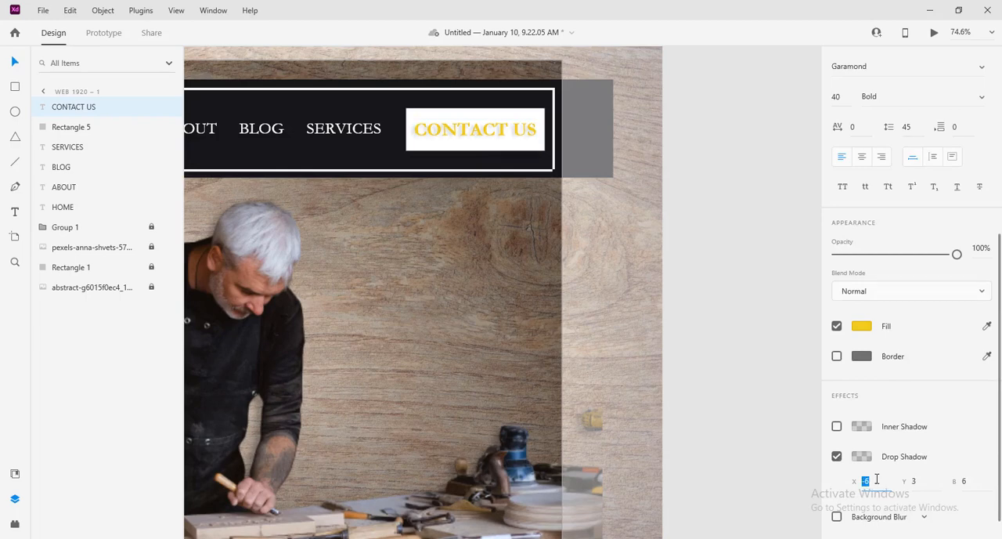
key(Up)
Step: Set the CONTACT US shadow's Y offset to 6 and fine-tune its X offset
click(927, 484)
key(Down)
key(Down)
key(Down)
click(885, 484)
key(Down)
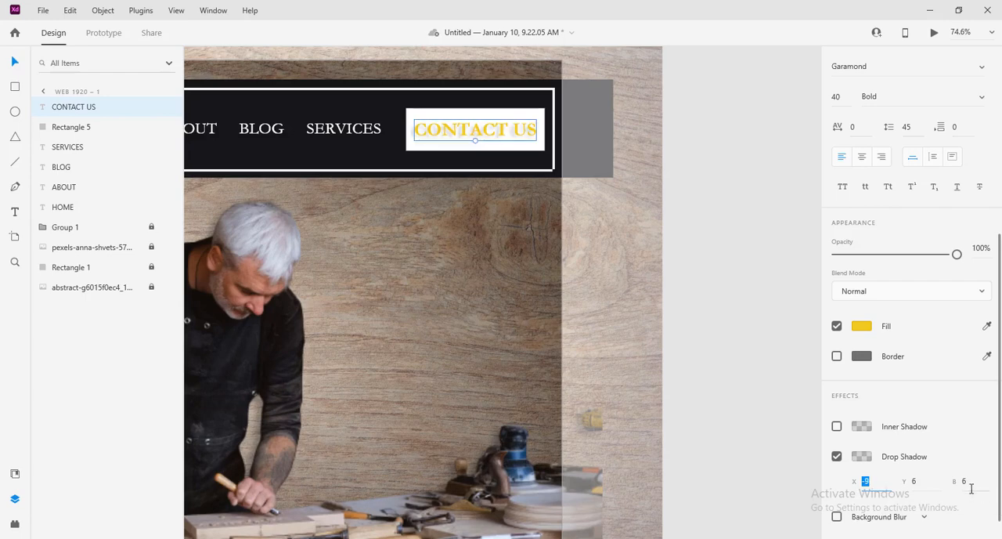
click(970, 486)
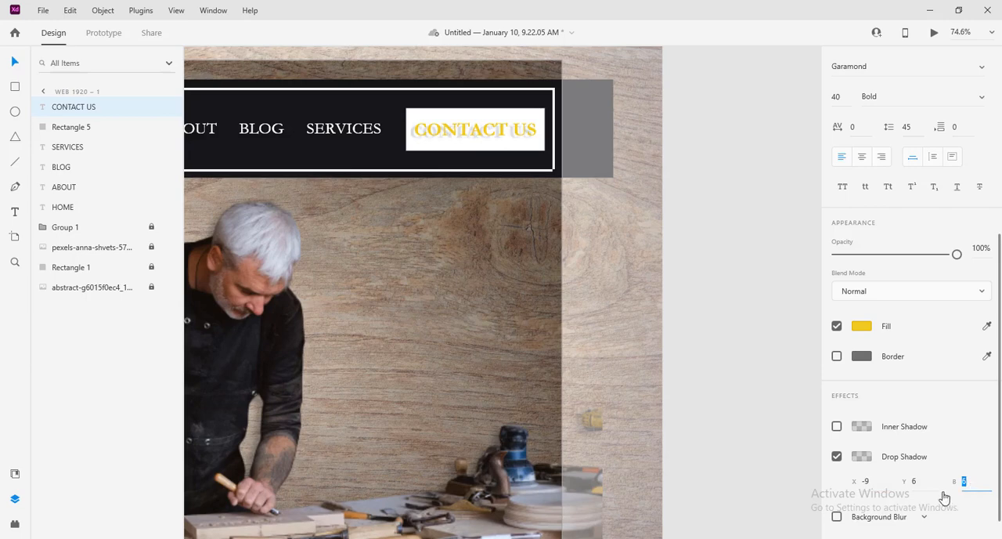
click(870, 485)
key(Down)
key(Down)
key(Down)
key(Up)
click(779, 284)
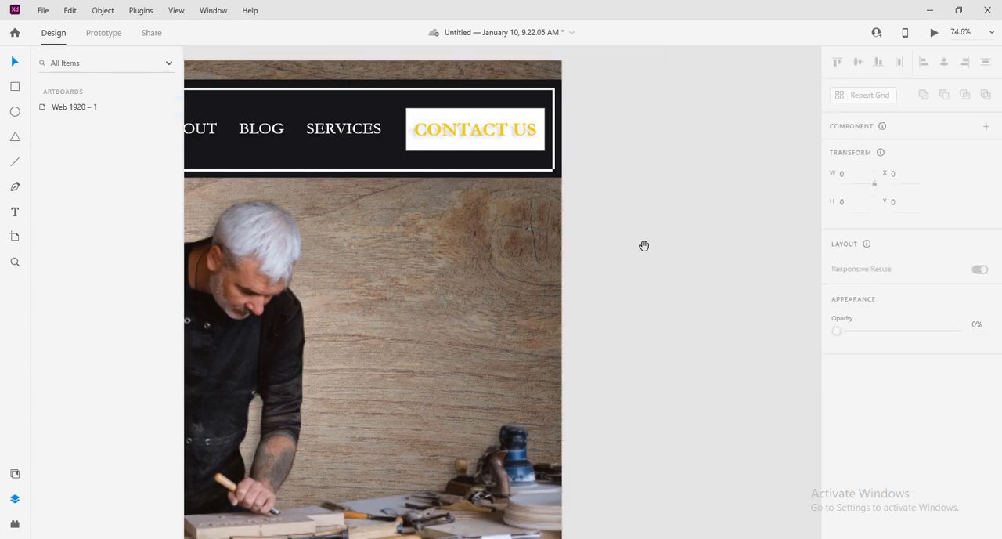
Step: Shrink the white button rectangle to 280 by 86 and set its CONTACT US text to size 37
drag(643, 245, 736, 277)
scroll(697, 242, down, 5)
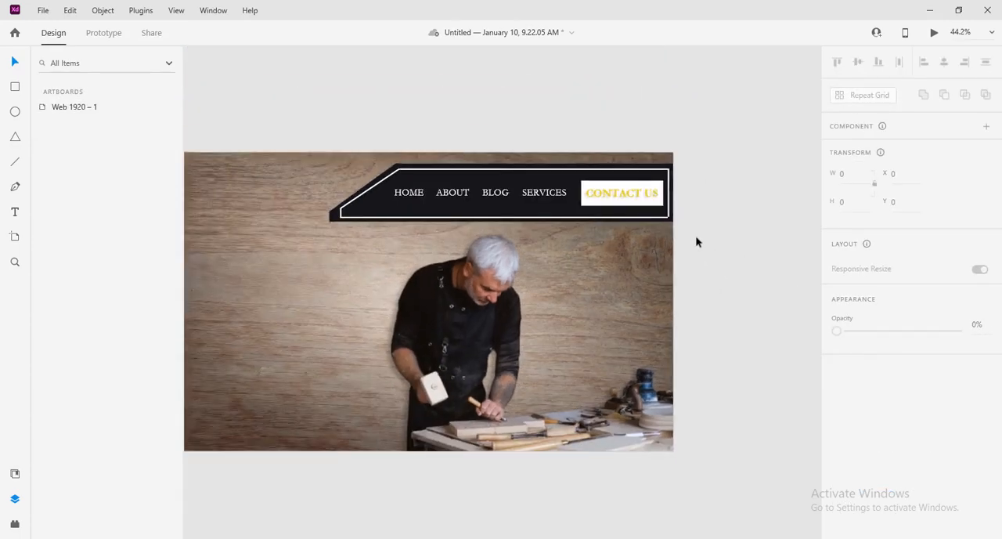
click(664, 210)
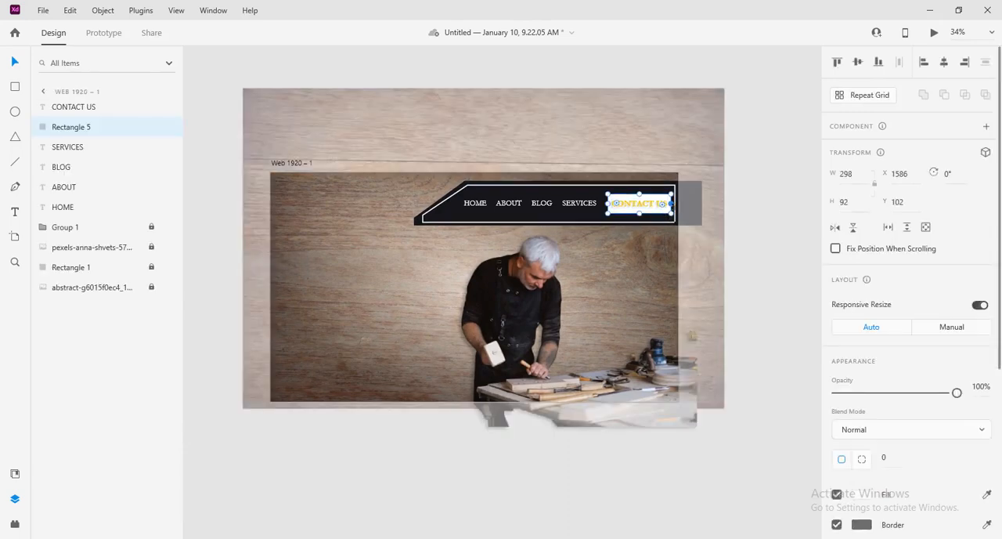
drag(671, 212, 664, 209)
click(657, 206)
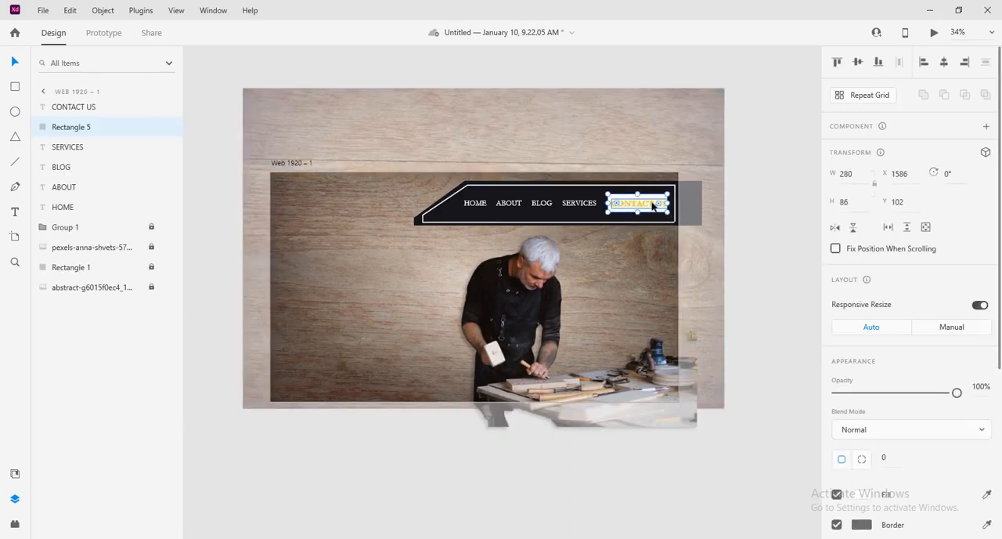
click(839, 418)
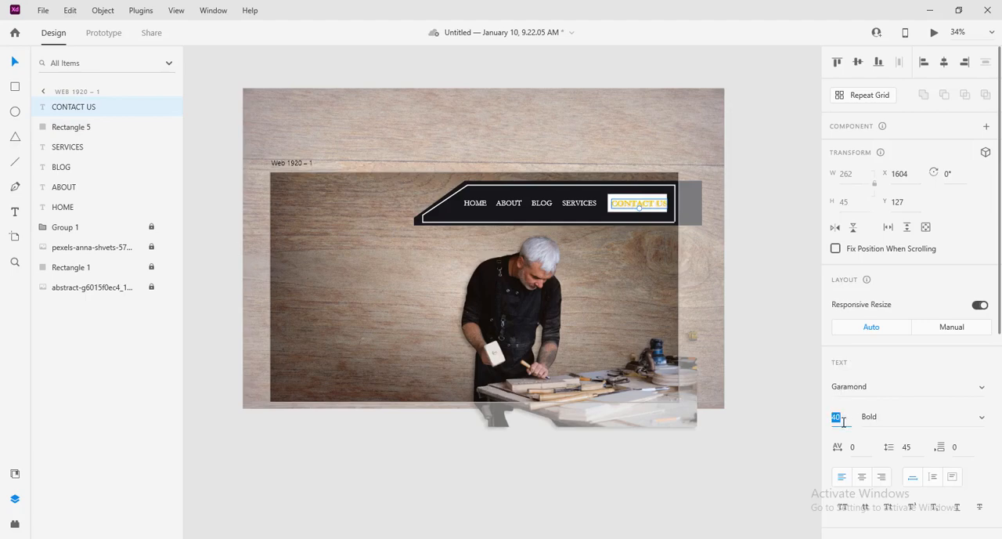
text(37)
key(Return)
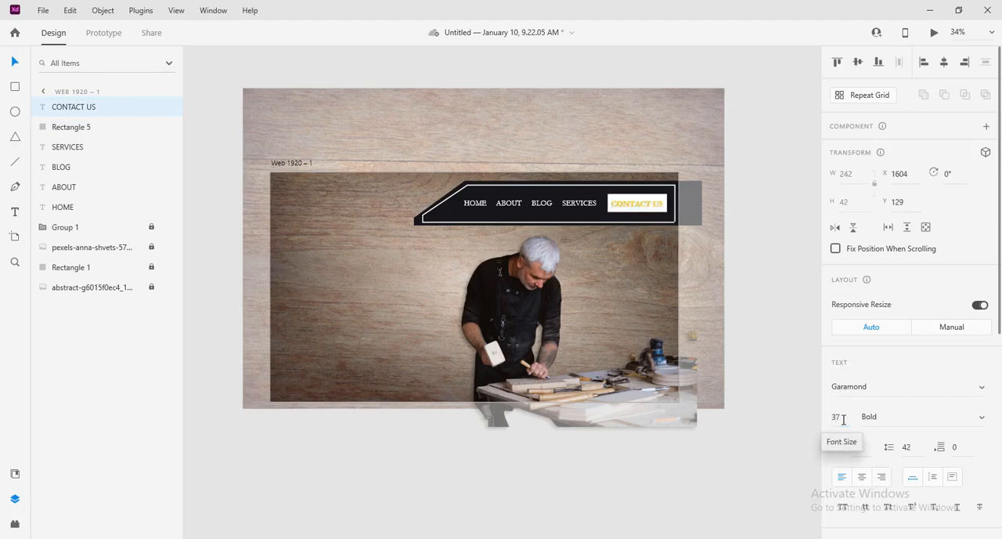
click(755, 308)
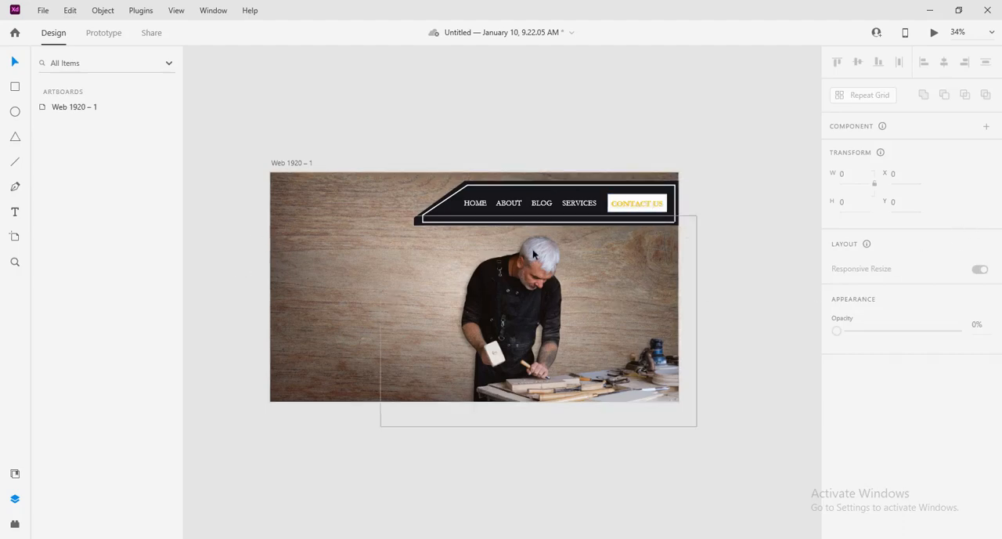
Step: Duplicate HOME into the artboard's upper-left area at X 114, Y 63 and change the copy's text to WOOD
click(285, 206)
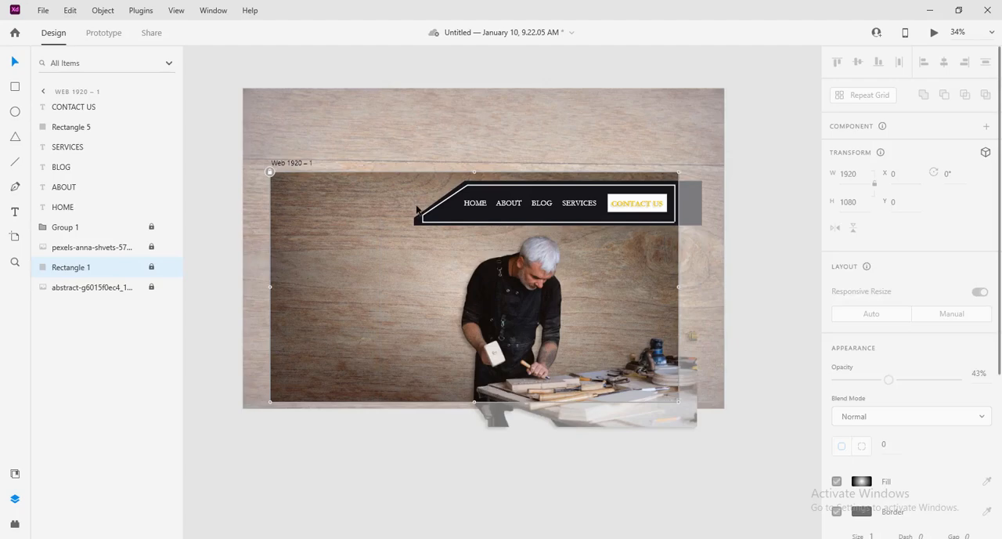
click(473, 203)
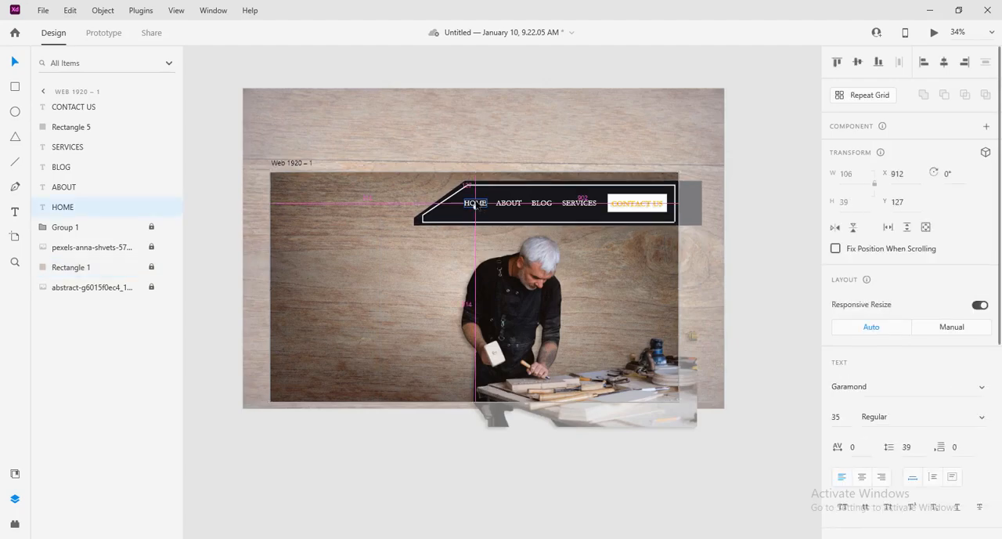
drag(474, 205, 305, 191)
double_click(314, 195)
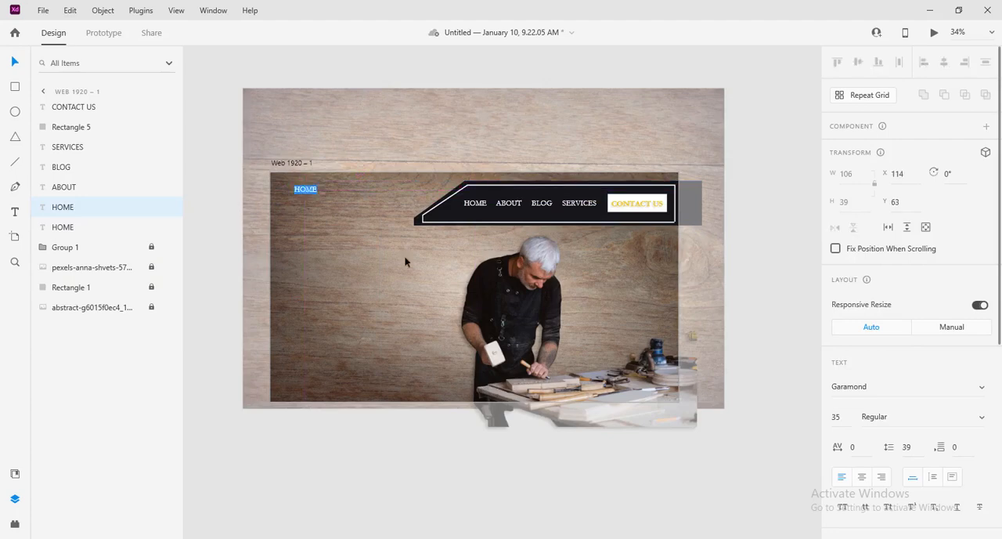
text(WOOD)
key(Escape)
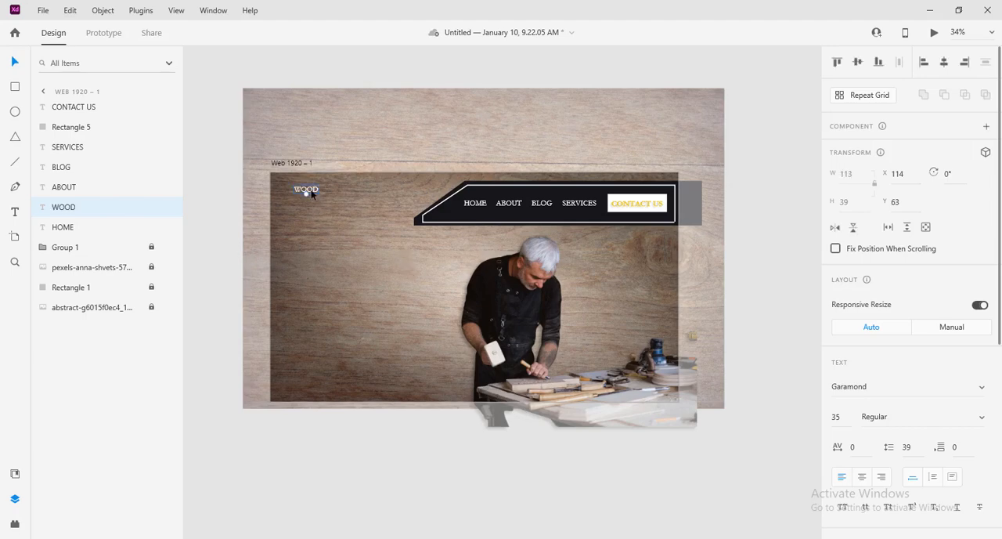
Step: Duplicate WOOD directly below itself, change the copy's text to WORKSHOP, and place it at X 114, Y 102
drag(311, 195, 312, 202)
double_click(311, 202)
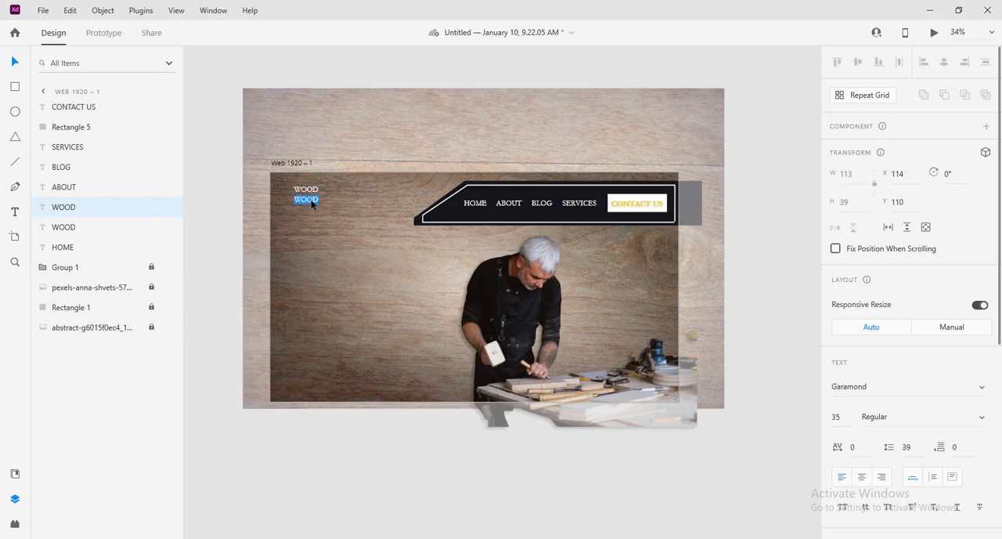
text(WORKSHOP)
key(Escape)
drag(322, 198, 322, 196)
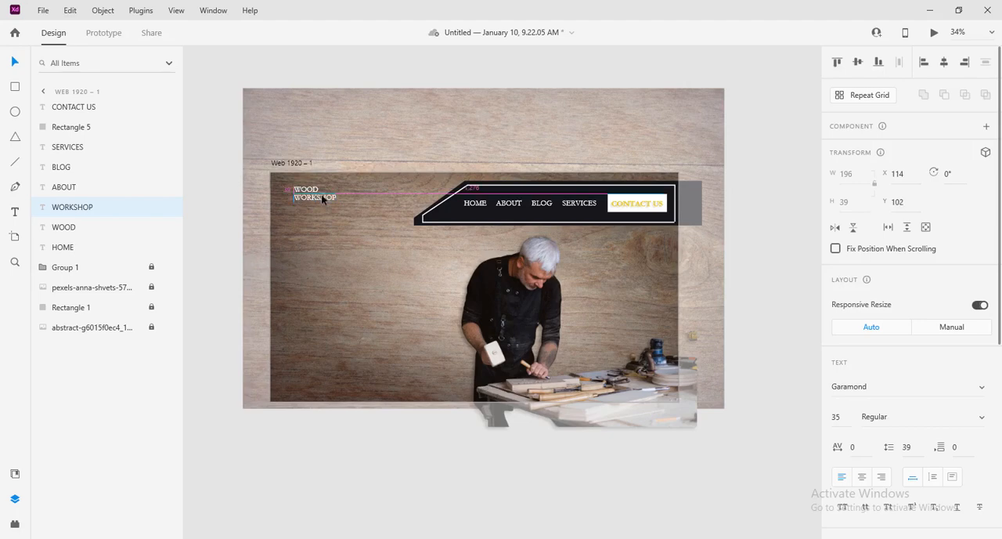
Step: Set the font of both logo words, WOOD and WORKSHOP, to Impact
click(305, 189)
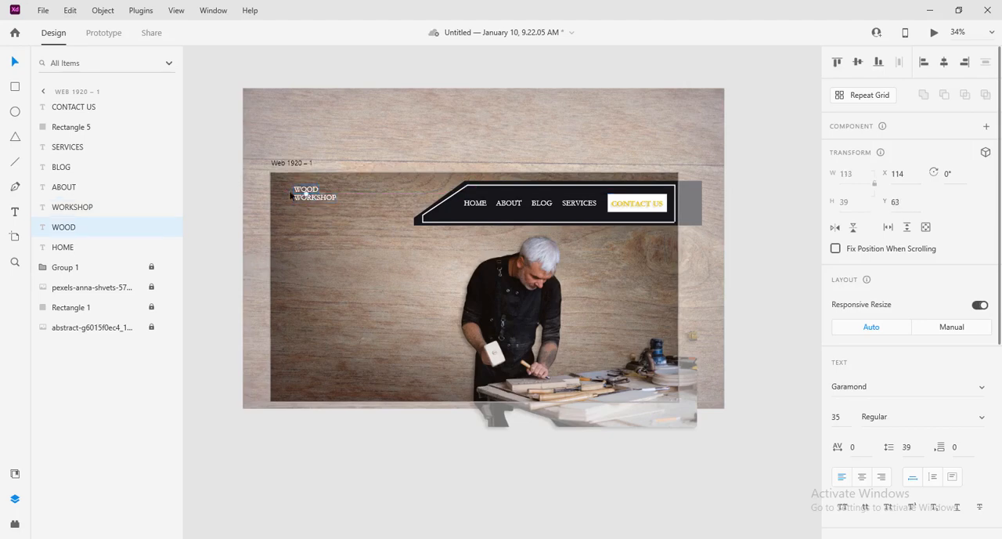
click(219, 181)
drag(219, 179, 330, 200)
click(983, 389)
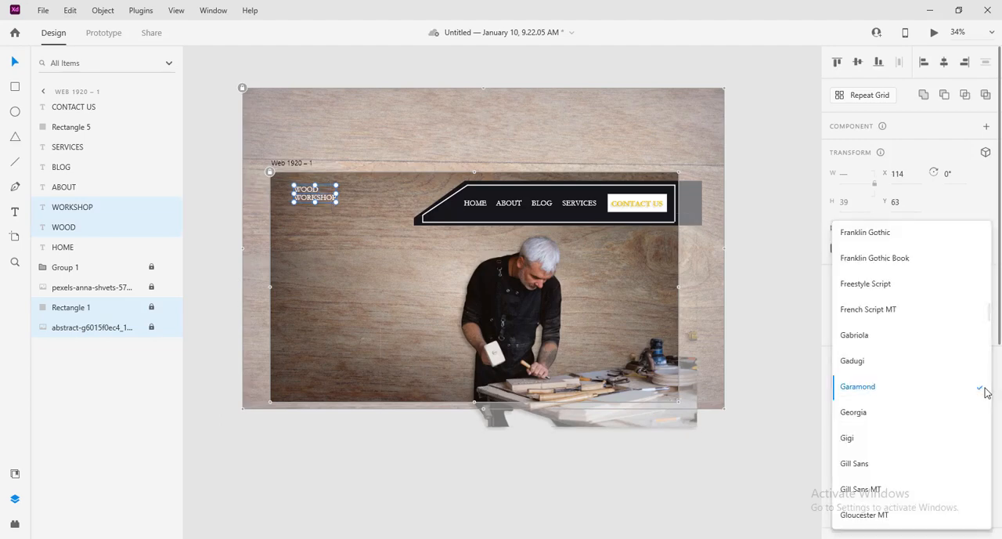
scroll(985, 391, down, 3)
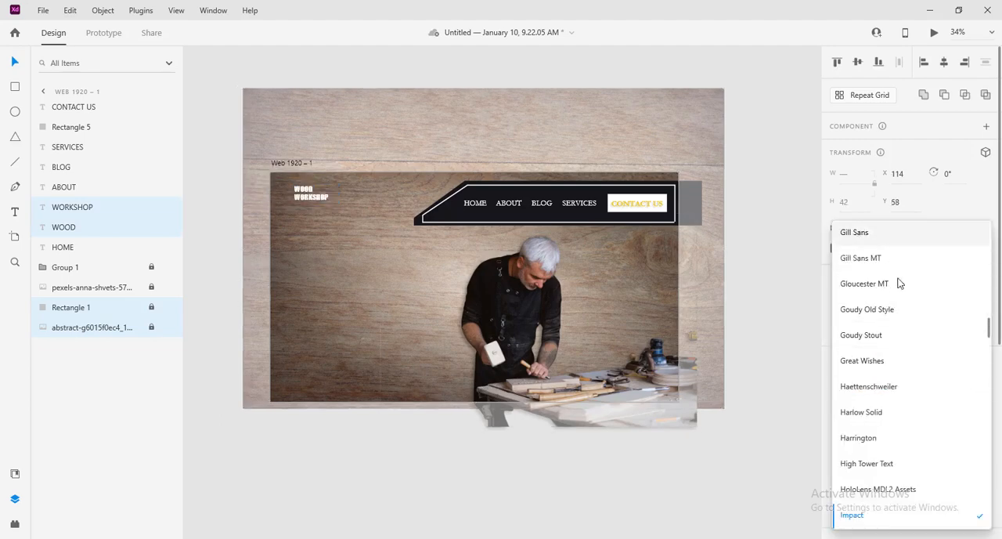
click(868, 517)
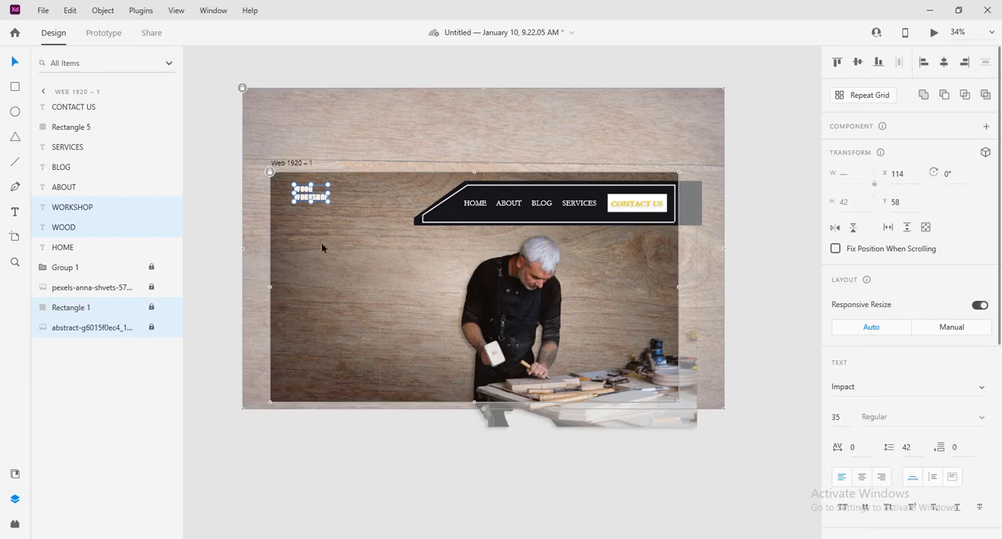
Step: Move WORKSHOP slightly closer beneath WOOD and set both logo words to size 40
mouse_move(328, 201)
mouse_down()
mouse_move(337, 206)
mouse_move(330, 200)
mouse_up()
click(838, 420)
text(40)
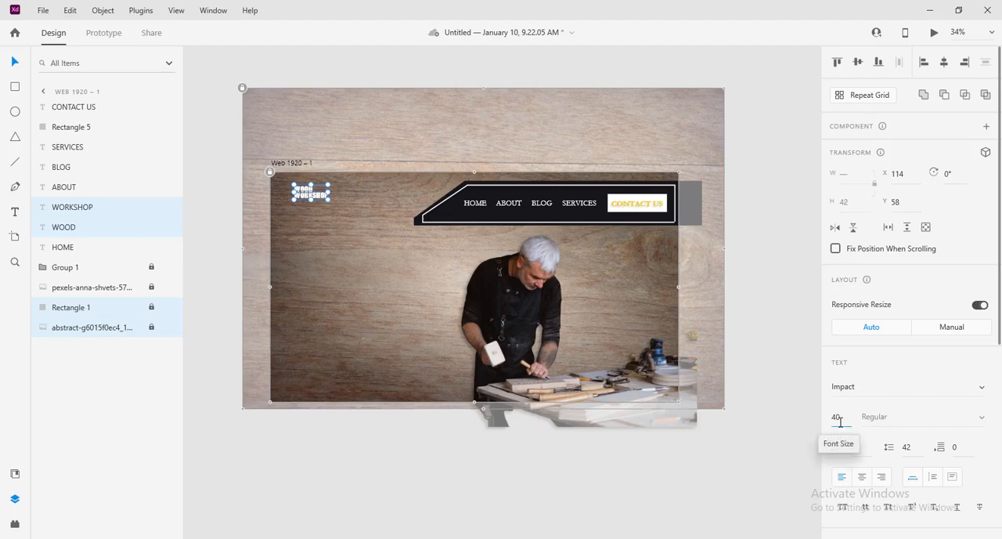
key(Return)
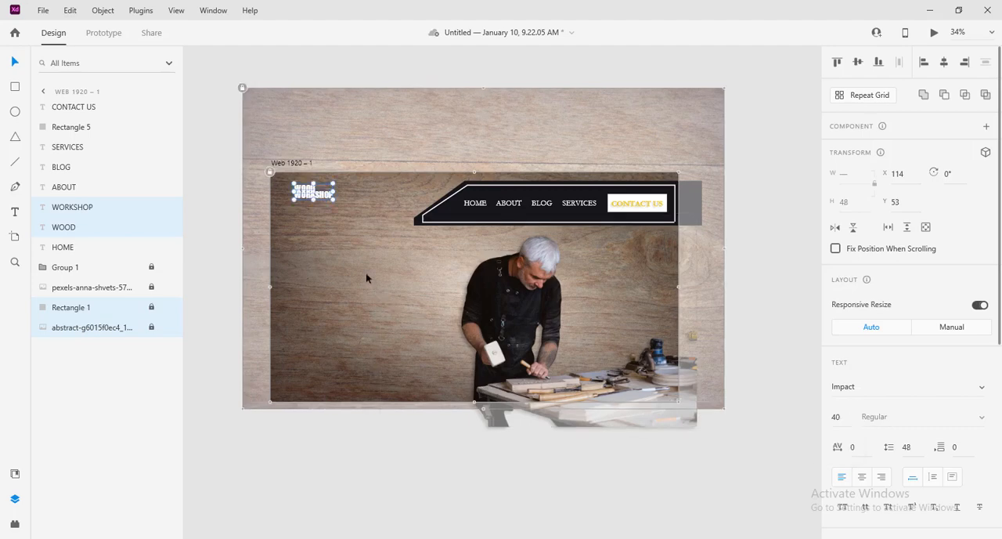
Step: Move the logo word WORKSHOP slightly lower so it no longer overlaps WOOD
scroll(362, 258, up, 3)
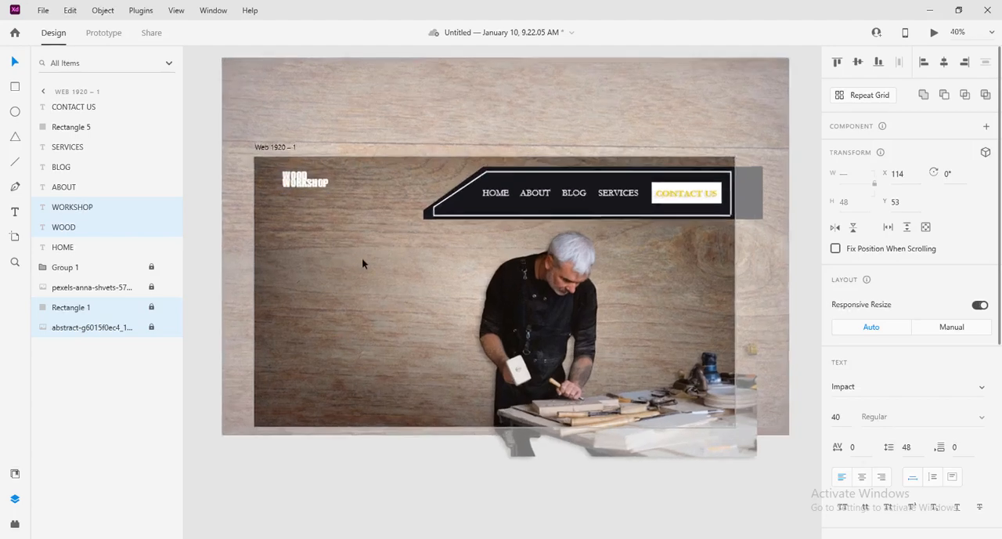
click(451, 126)
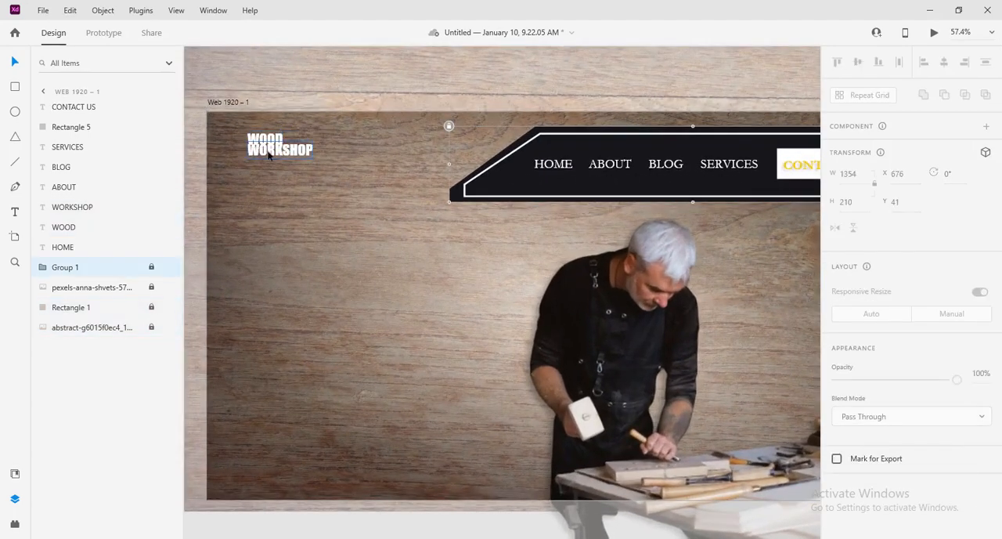
drag(267, 155, 268, 158)
Step: Fill the logo word WOOD with yellow #ECD226 sampled from the CONTACT US text and save the colour as a swatch
click(270, 140)
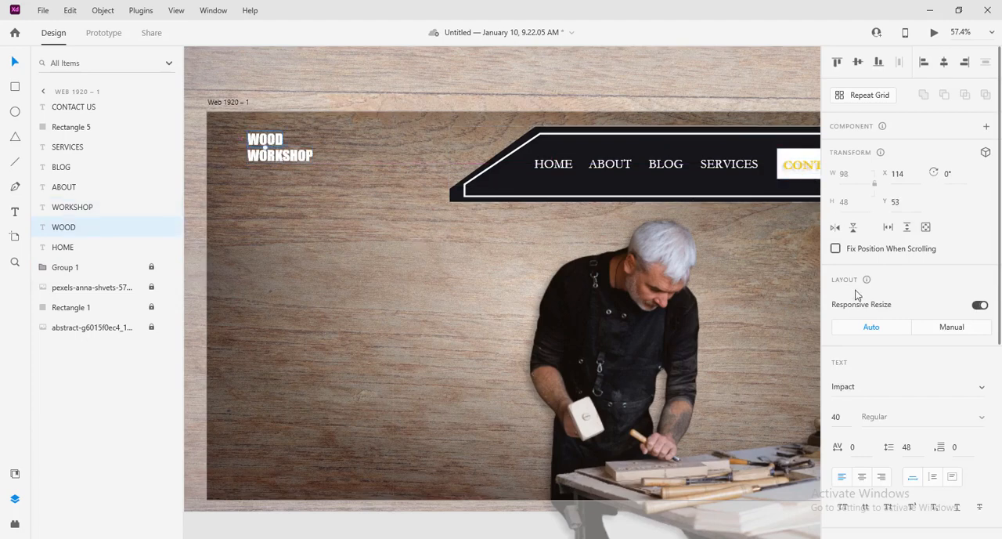
scroll(859, 393, down, 4)
click(861, 351)
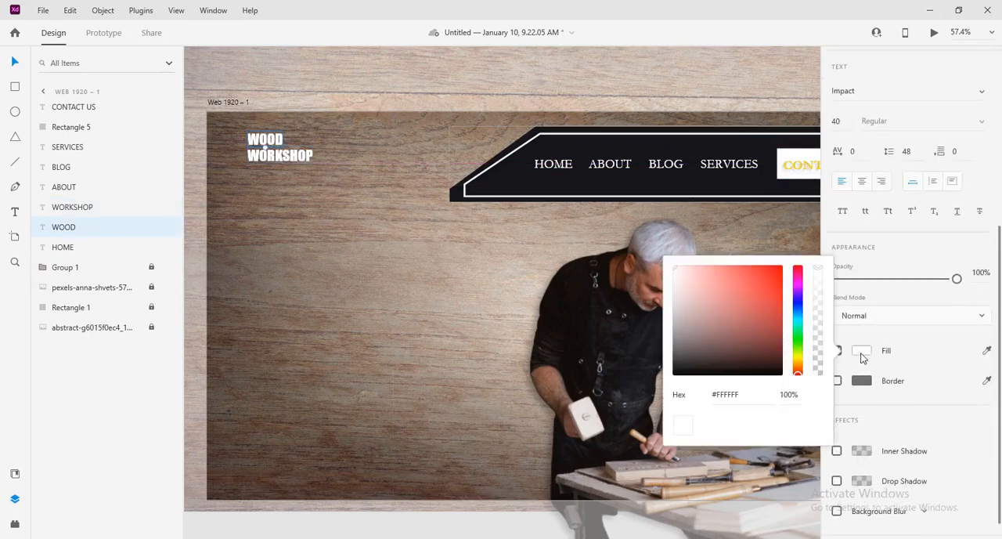
click(817, 396)
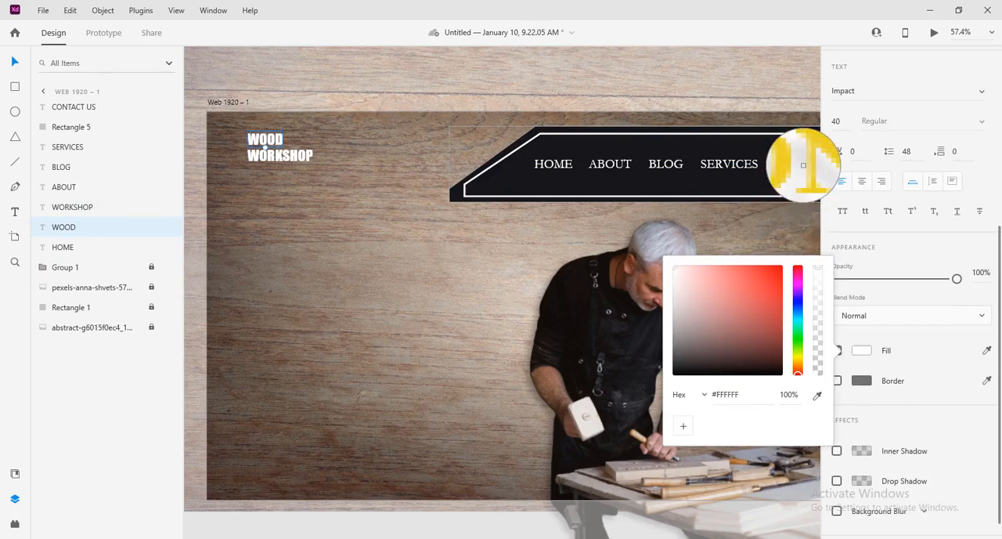
click(799, 164)
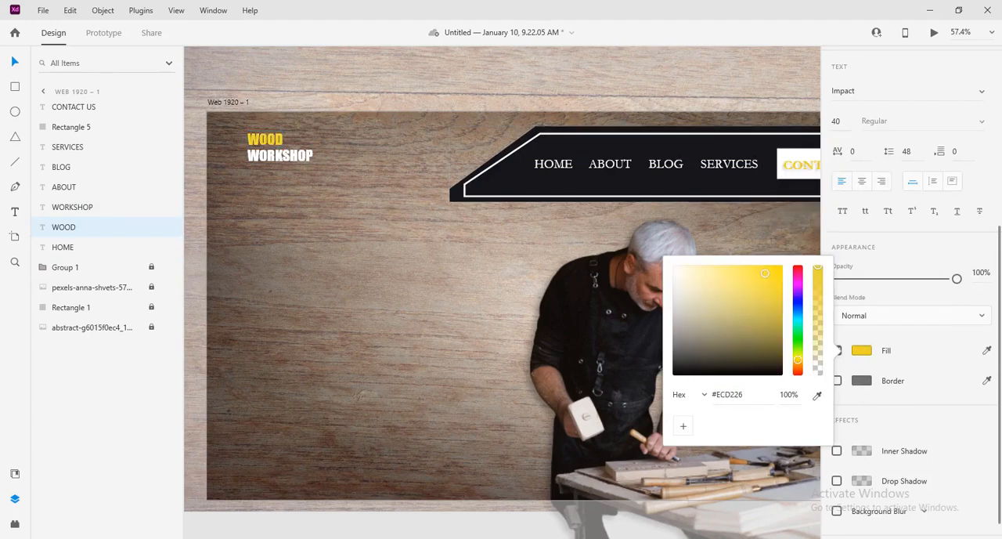
click(686, 426)
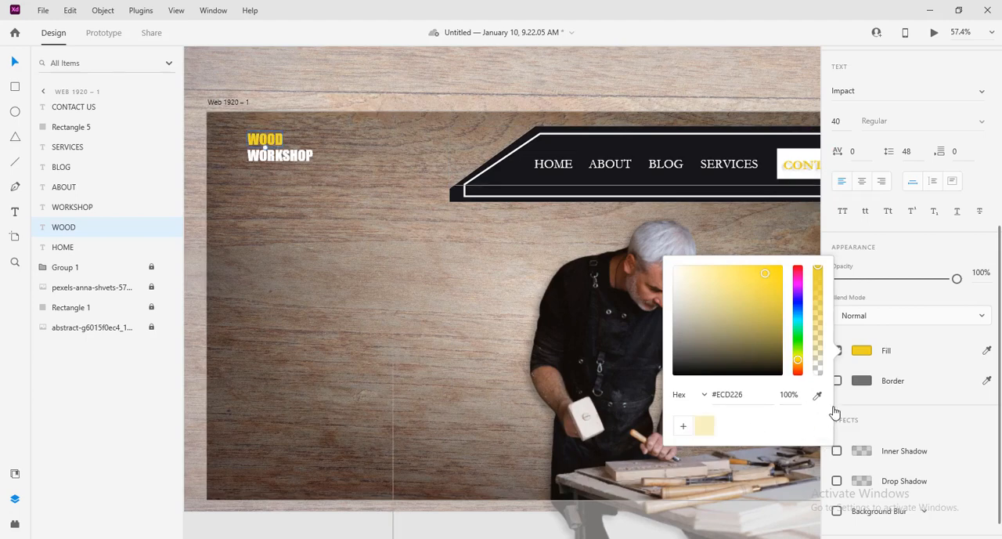
click(421, 312)
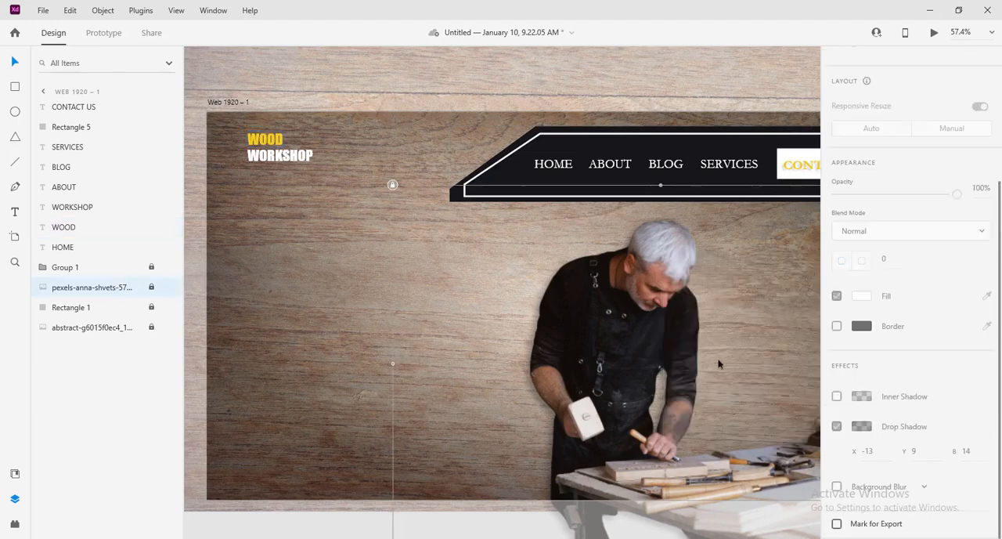
Step: Nudge WORKSHOP slightly up and to the right so it sits tightly beneath WOOD
click(283, 220)
click(266, 159)
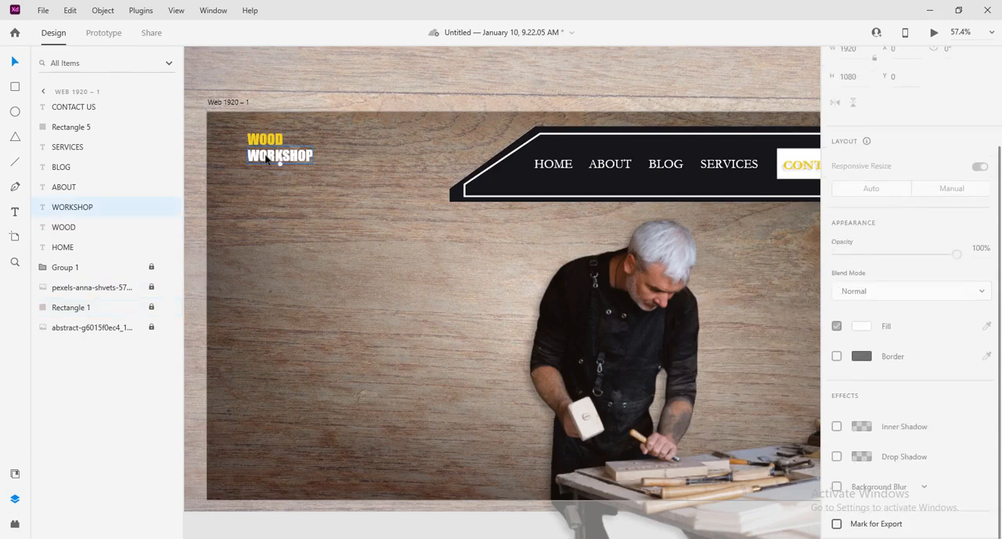
double_click(266, 159)
key(Up)
key(Up)
key(Up)
key(Up)
key(Up)
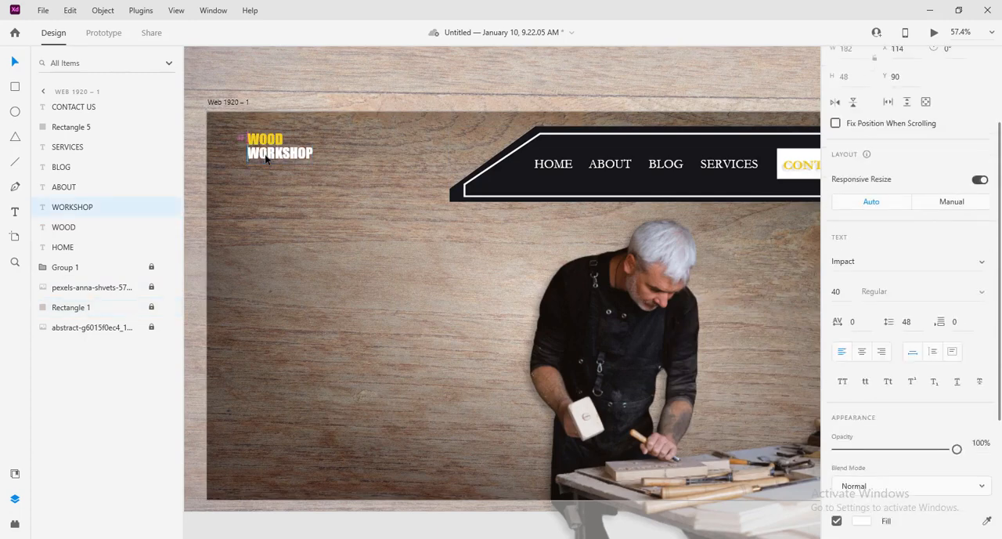
key(Right)
click(302, 196)
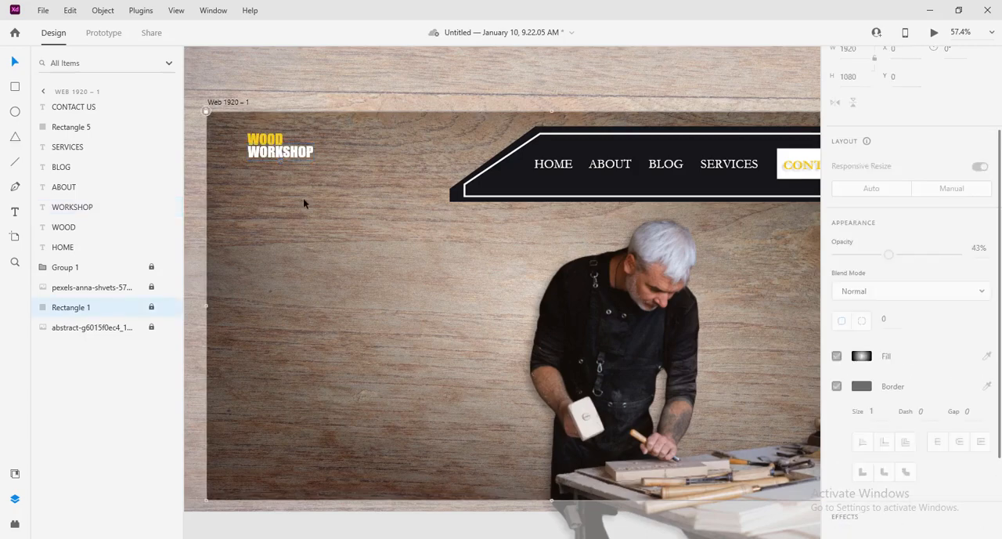
Step: Set both logo words, WOOD and WORKSHOP, to size 50
scroll(303, 201, down, 5)
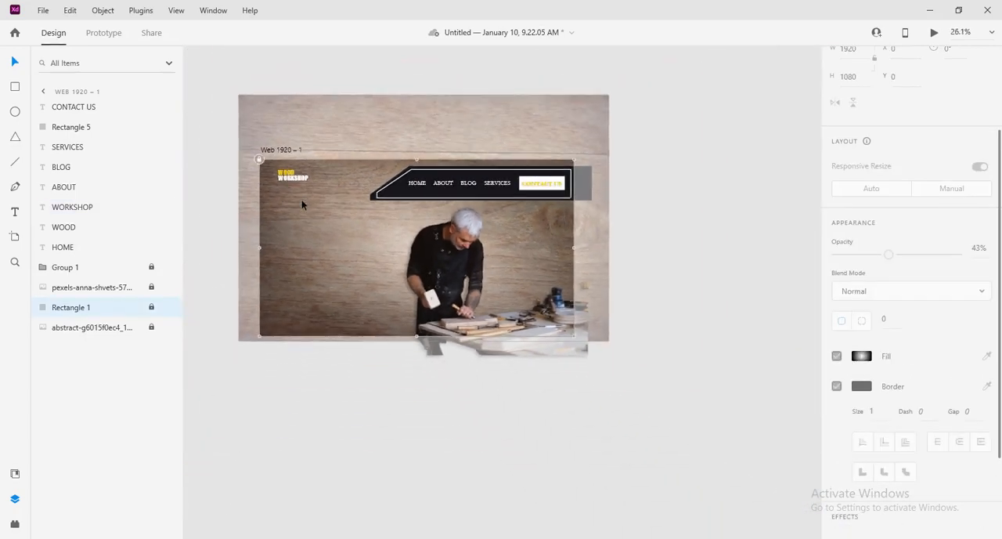
scroll(301, 204, up, 3)
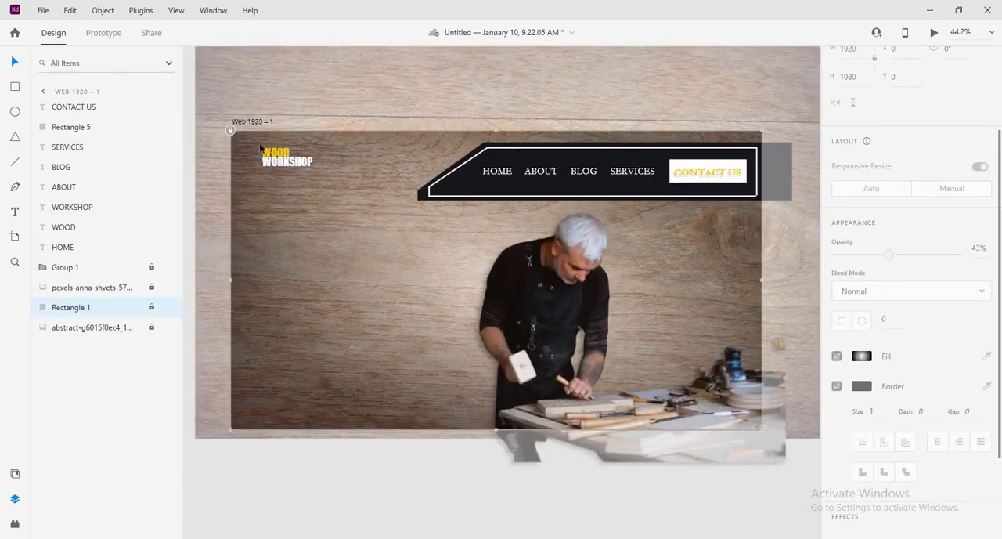
click(281, 153)
shift+click(296, 162)
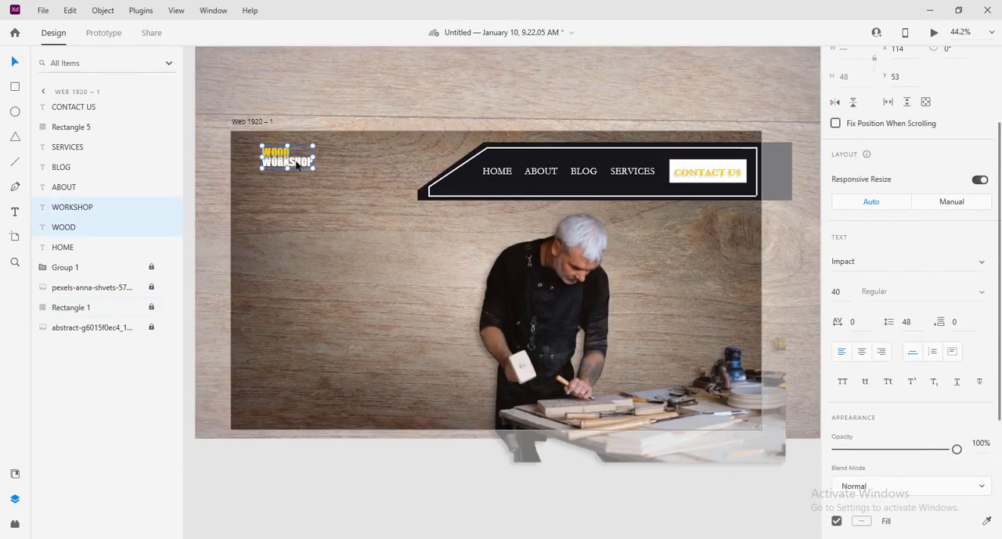
click(852, 291)
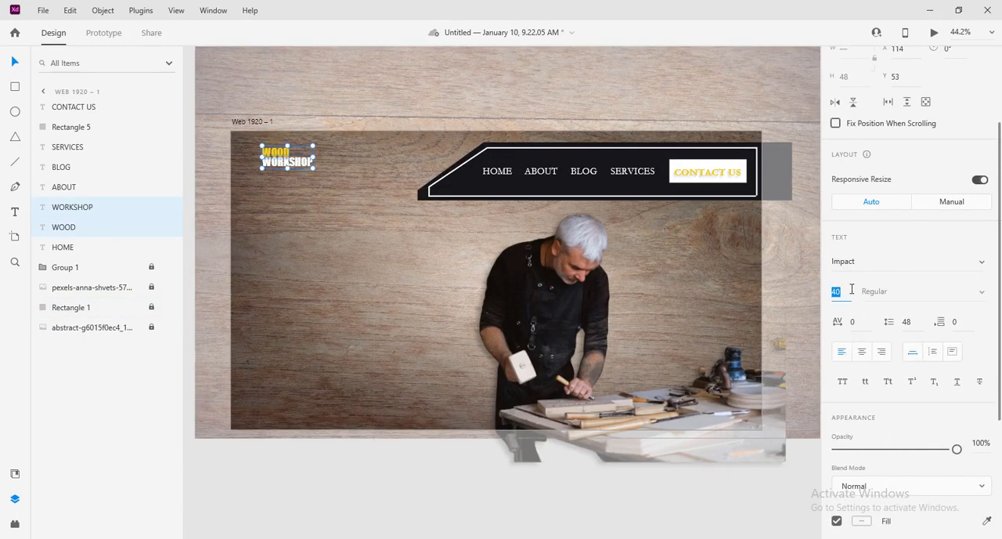
text(50)
key(Return)
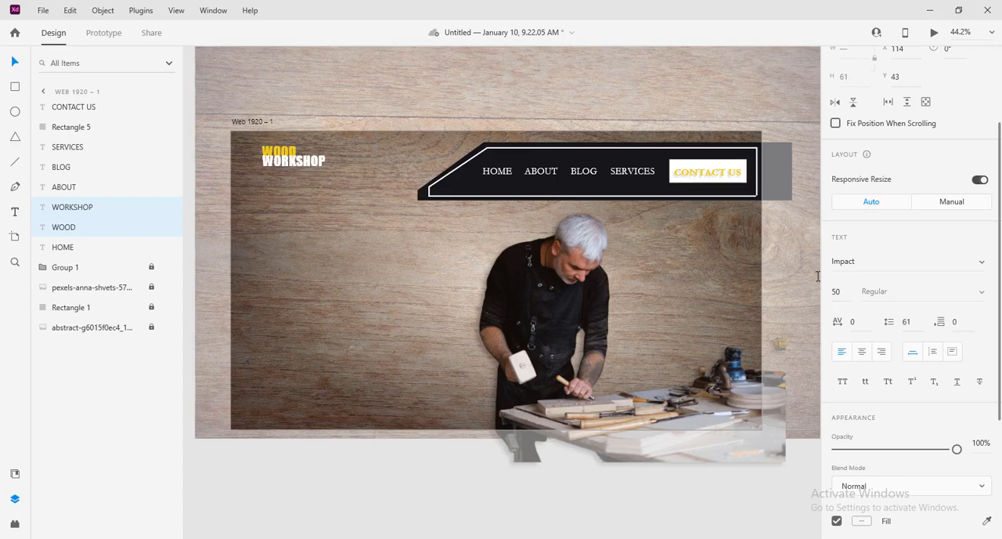
Step: Move the logo words slightly down and to the left, placing WORKSHOP beneath WOOD at X 101, Y 116
click(288, 166)
mouse_move(288, 166)
mouse_down()
mouse_move(281, 181)
mouse_move(272, 159)
mouse_move(276, 174)
mouse_up()
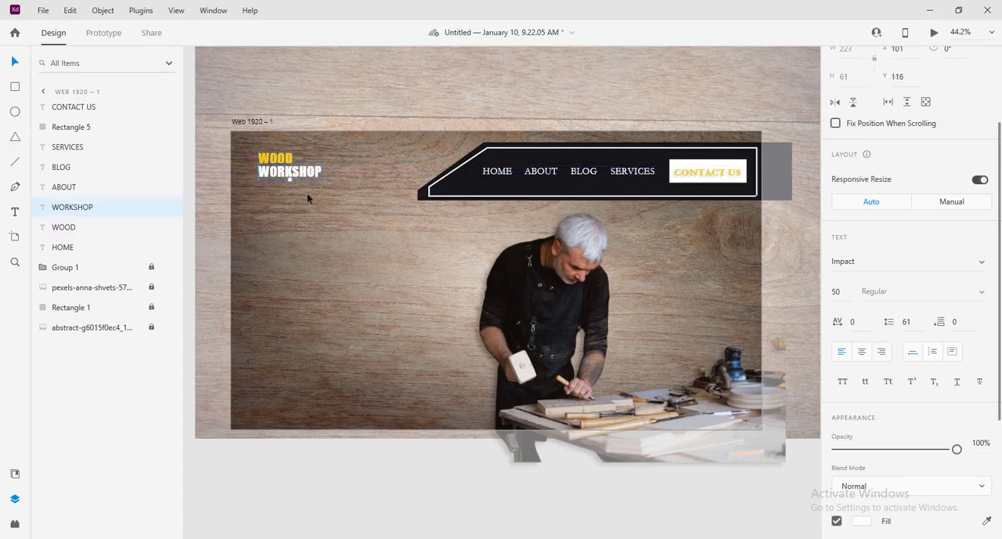
click(359, 232)
scroll(274, 173, down, 5)
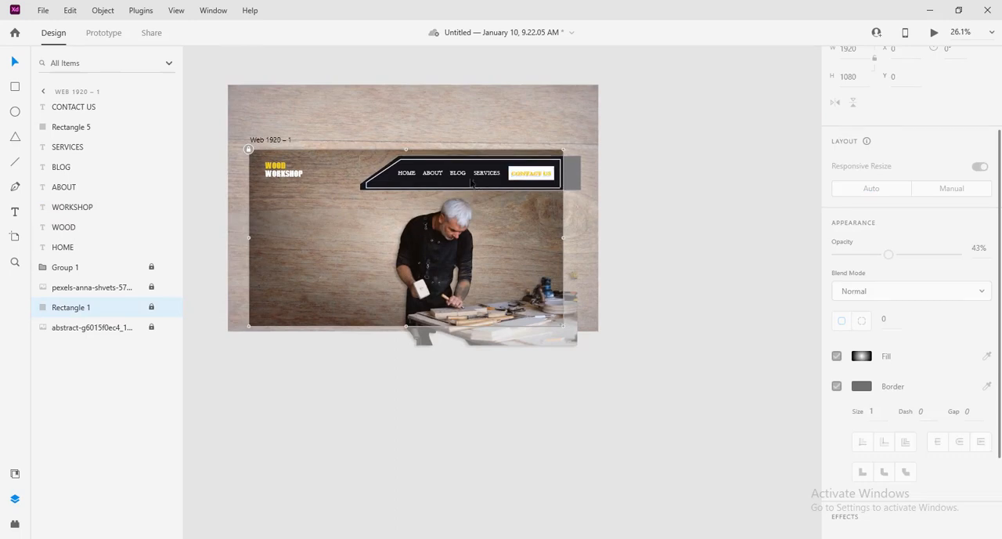
Step: Duplicate HOME beside the carpenter, change the copy to a two-line BRING YOUR WOODEN WORK, and enlarge it to size 79 at X 101, Y 482
click(409, 174)
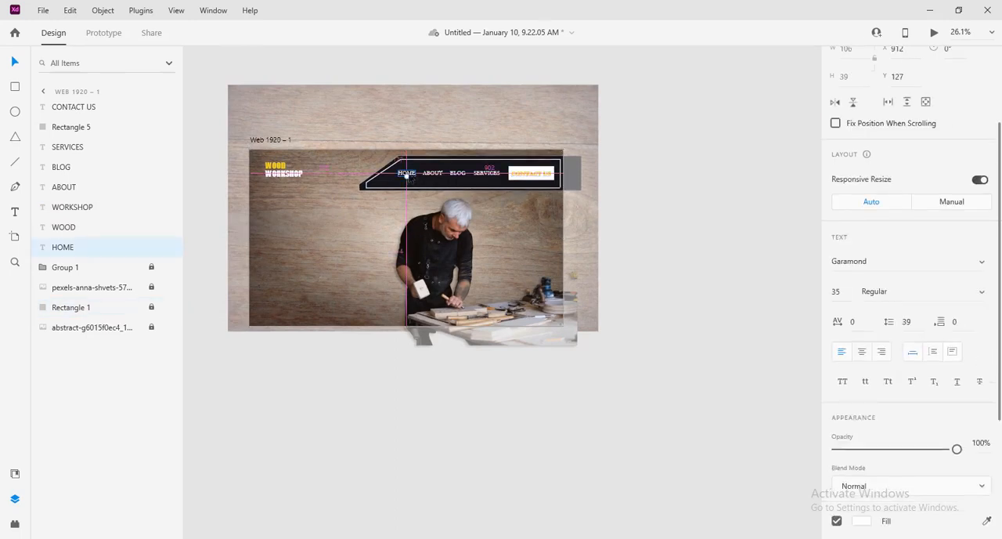
alt+drag(408, 174, 287, 234)
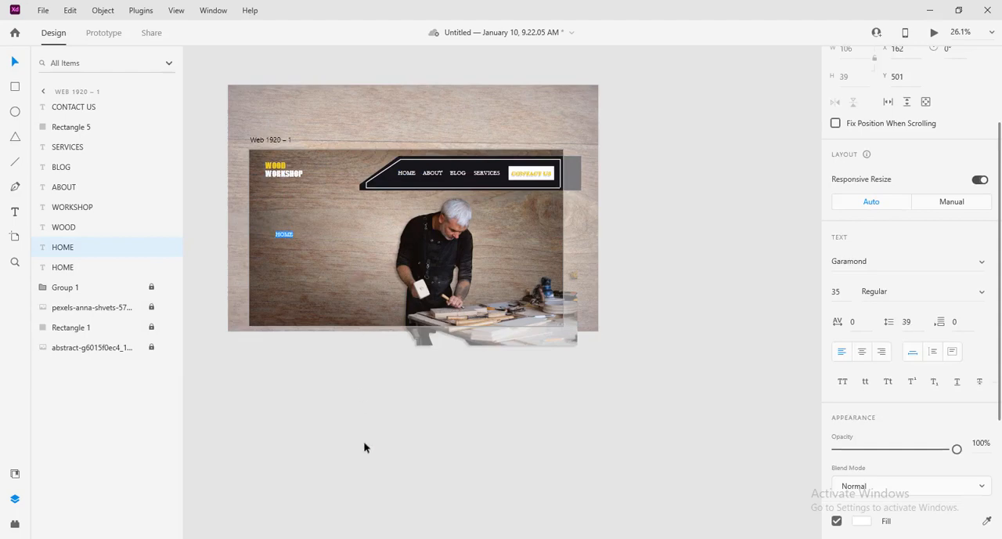
mouse_move(259, 497)
click(292, 235)
text(BRING YOUR)
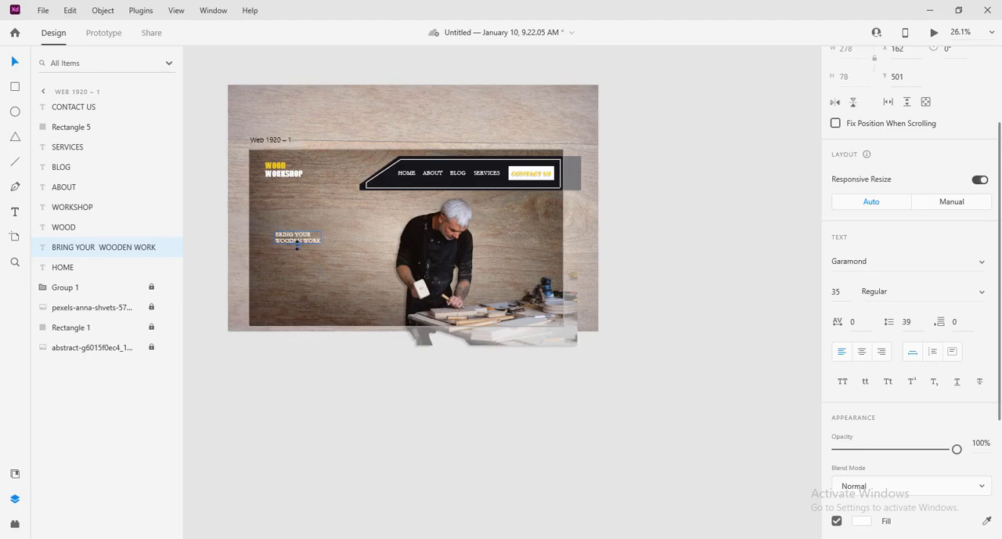
drag(298, 243, 320, 244)
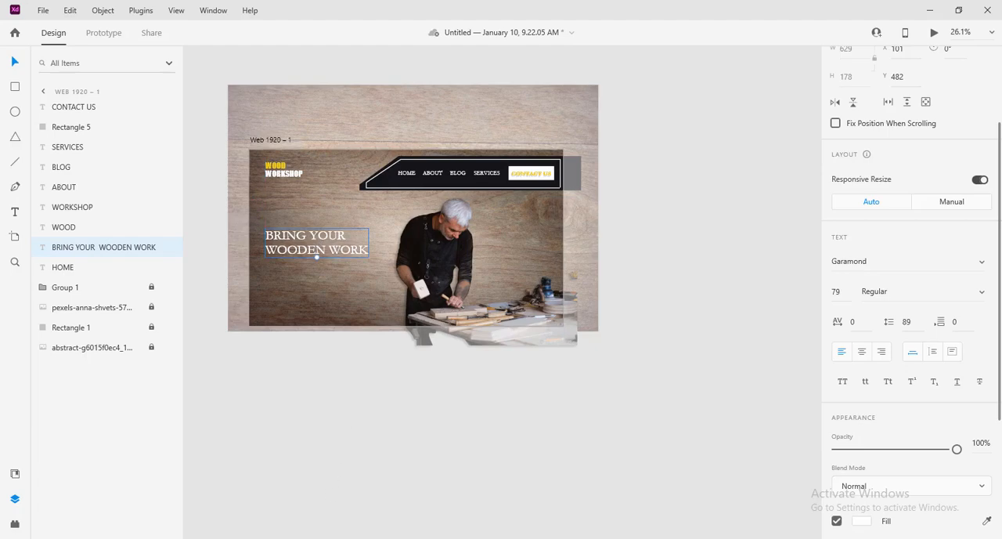
Step: Copy the tagline "Lets make the furniture you and your loved one will cherish" from the reference document and paste it beneath the new heading
click(352, 538)
click(217, 487)
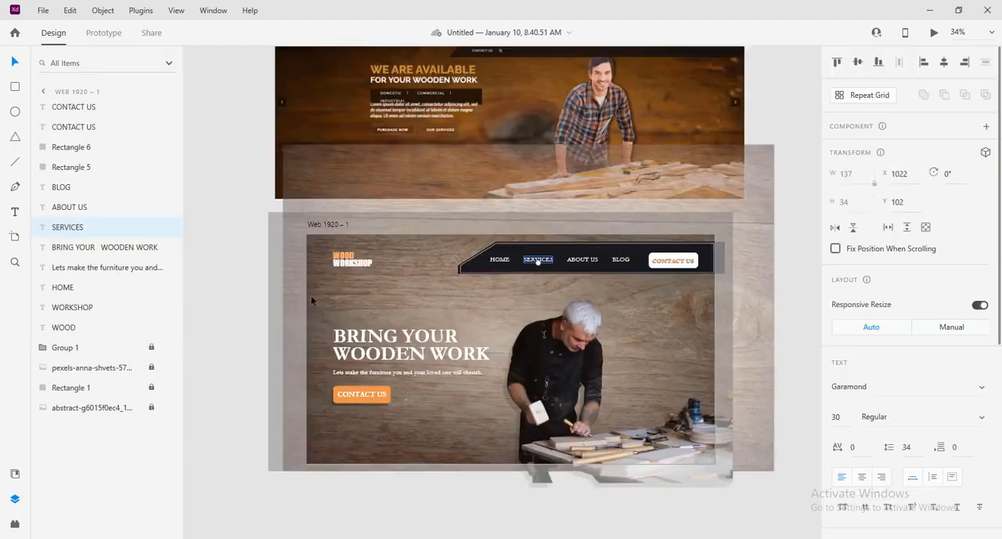
click(365, 338)
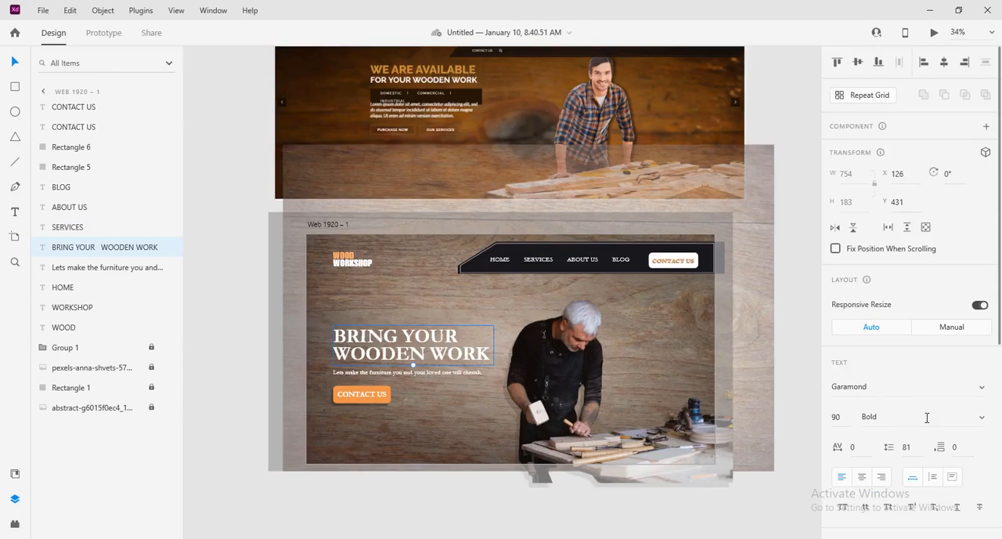
click(371, 376)
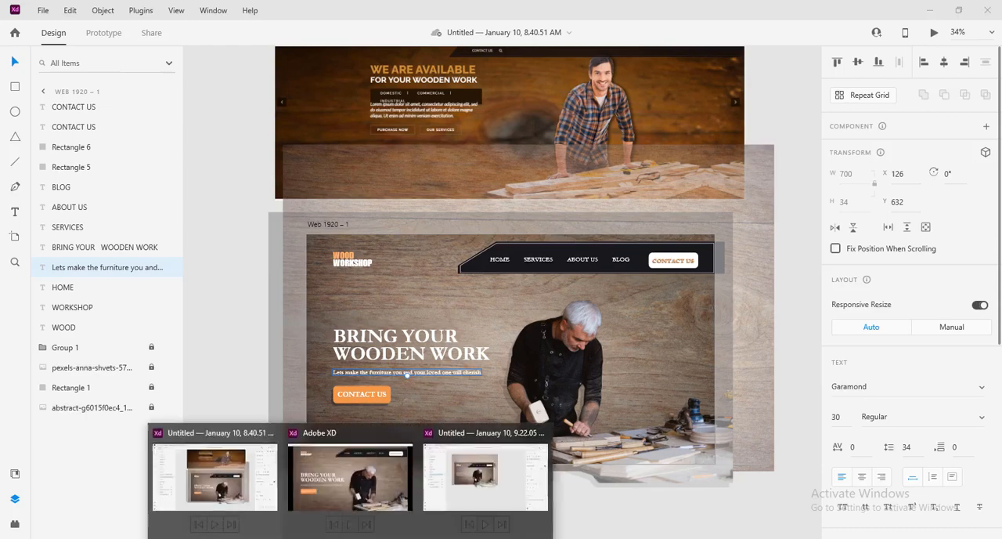
click(462, 503)
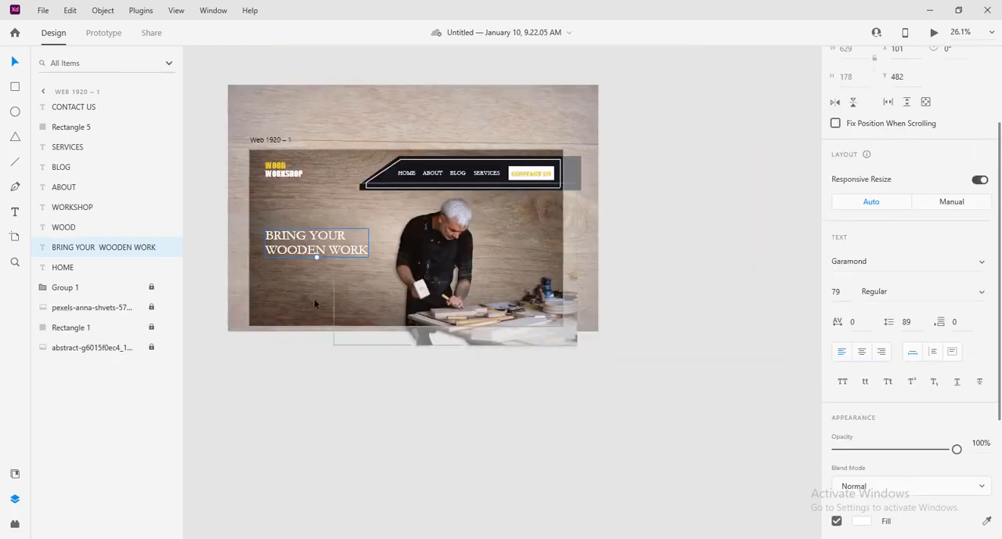
click(292, 295)
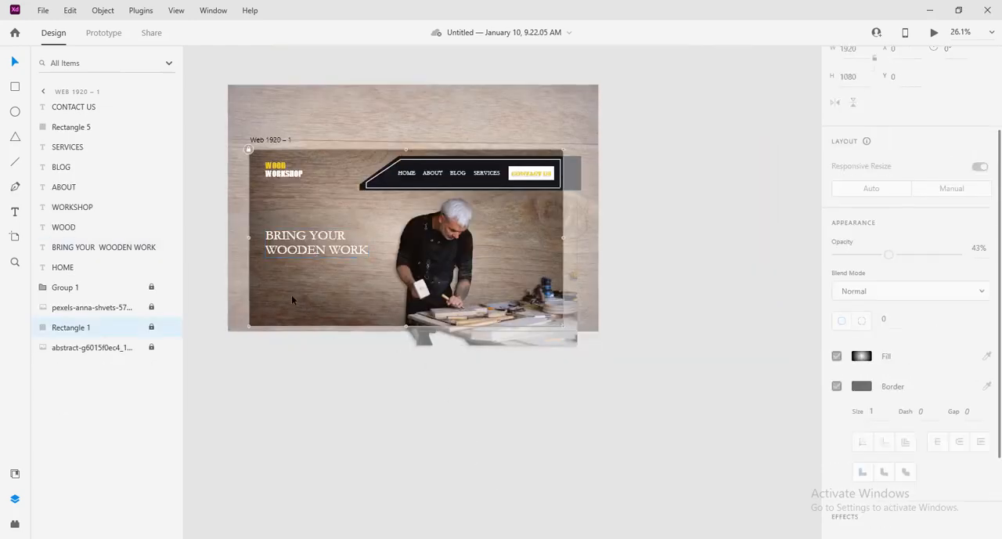
key(ctrl+v)
drag(312, 258, 313, 262)
Step: Make the BRING YOUR WOODEN WORK heading bold and enlarge it to size 94
click(313, 257)
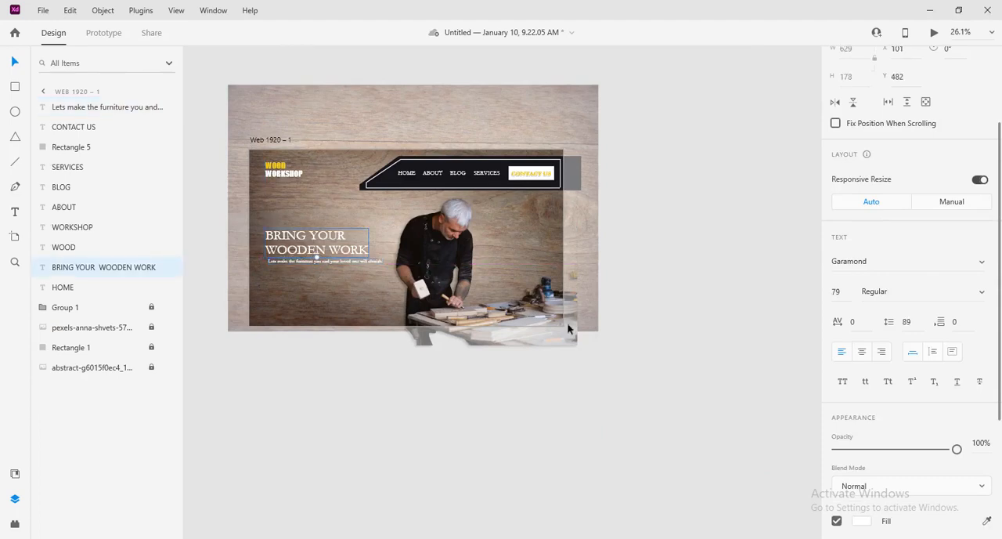
scroll(945, 336, down, 3)
scroll(949, 329, up, 3)
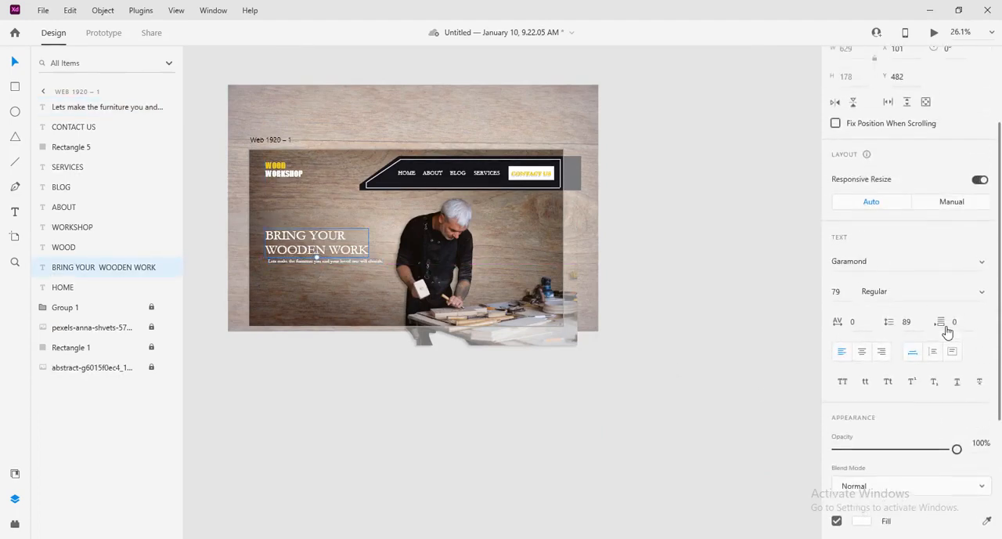
click(979, 292)
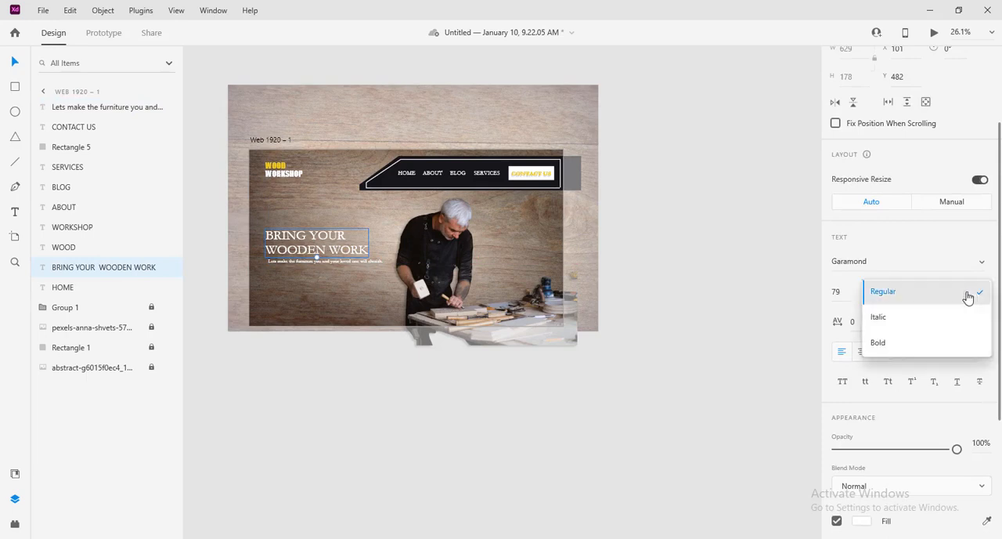
click(910, 344)
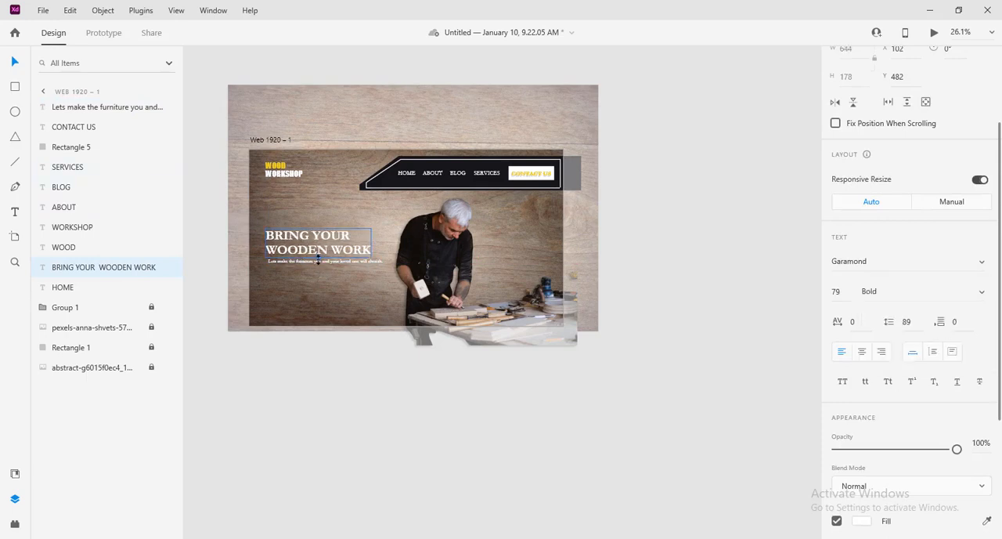
drag(318, 262, 325, 237)
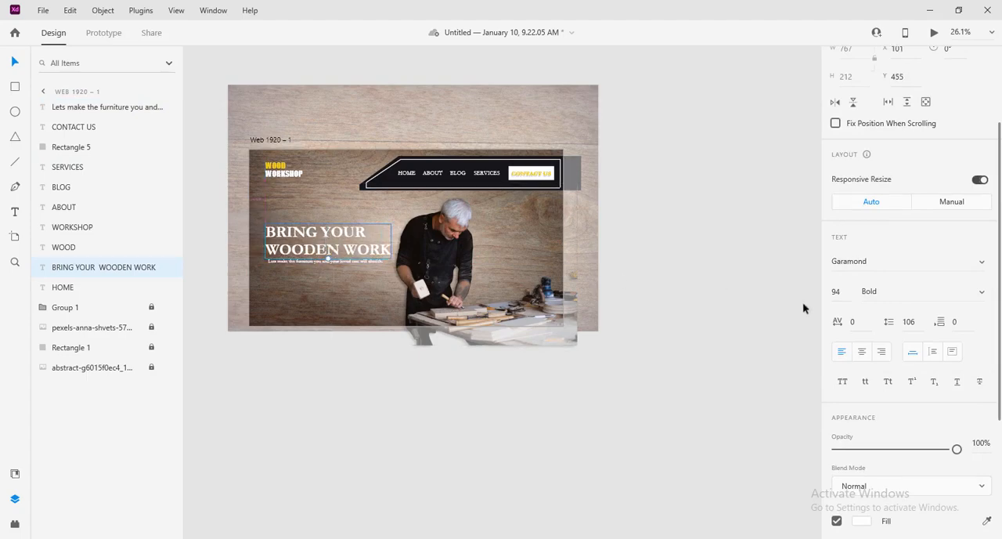
Step: Reduce the heading's line spacing to 83 and place the tagline directly beneath it at X 101, Y 635
click(920, 328)
key(Down)
key(Down)
key(Down)
key(Down)
key(Down)
key(Down)
key(Down)
key(Down)
key(Down)
key(Down)
key(Down)
key(Down)
key(Down)
key(Down)
key(Down)
key(Down)
key(Down)
key(Down)
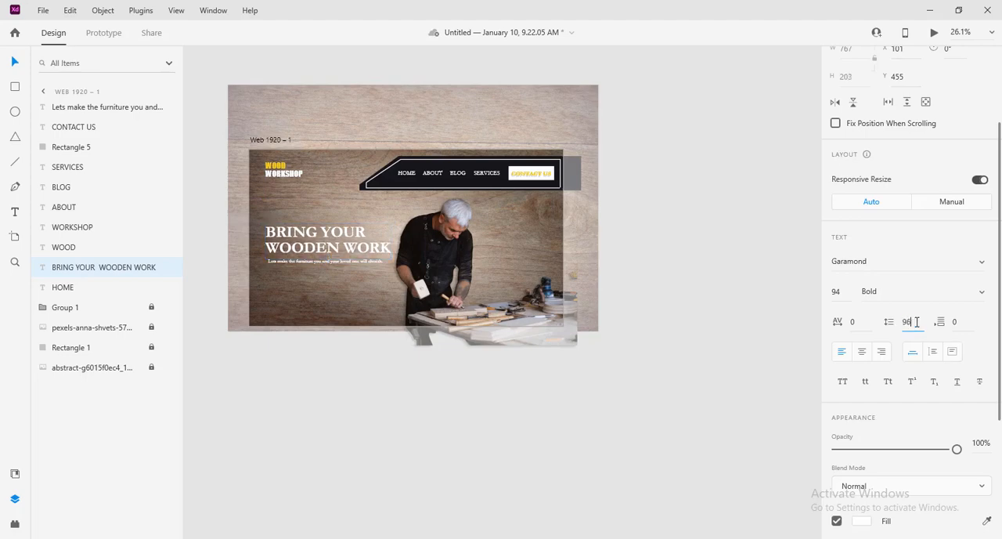
key(Down)
key(Down)
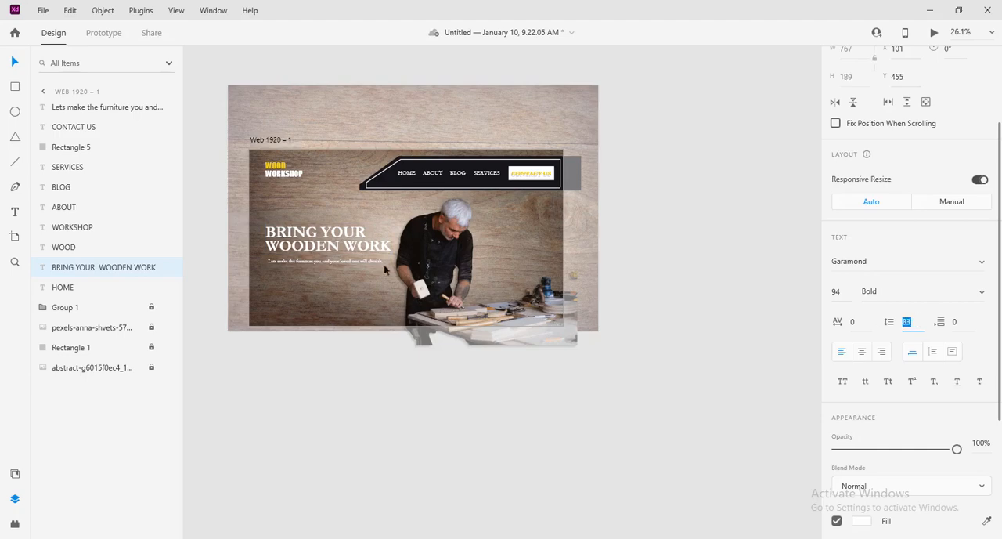
drag(328, 239, 321, 259)
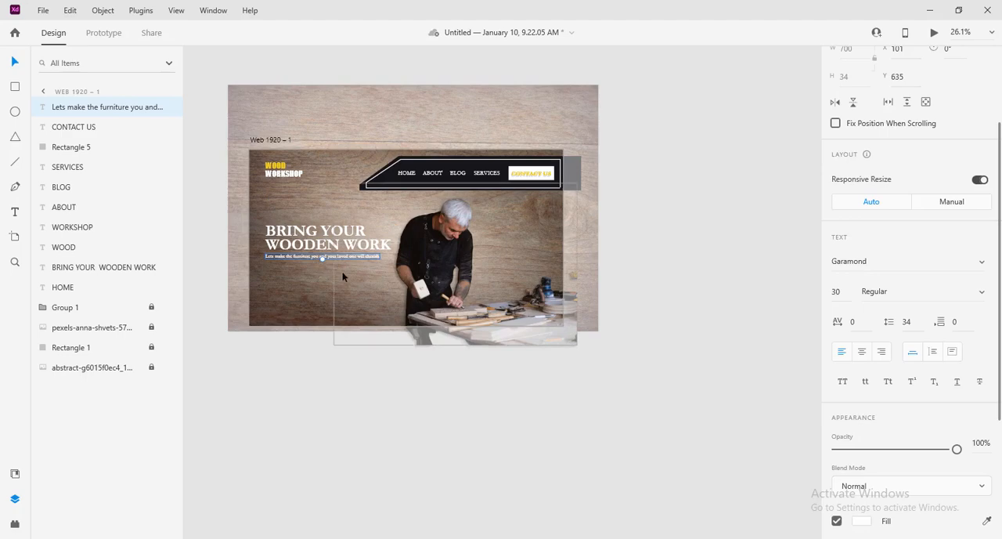
Step: Duplicate the navigation bar's CONTACT US text and white rectangle together, placing the copy beneath the tagline at X 101, Y 718
click(669, 191)
click(547, 173)
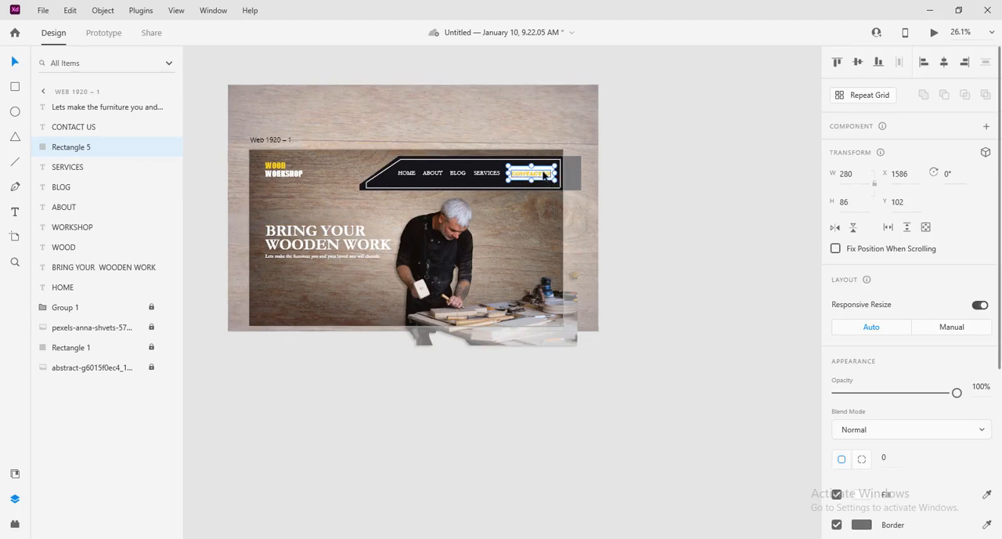
shift+click(544, 174)
drag(547, 173, 315, 276)
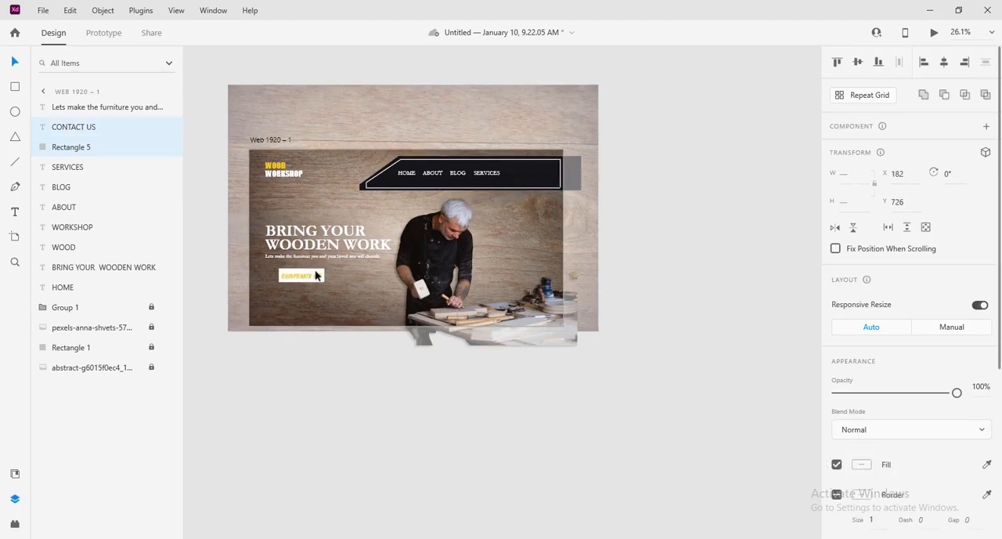
key(ctrl+z)
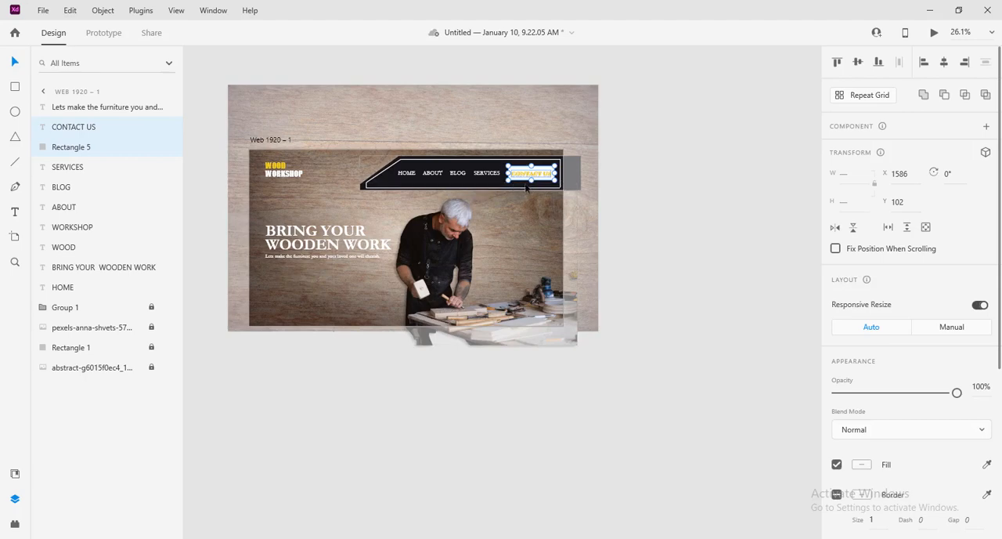
drag(548, 174, 304, 274)
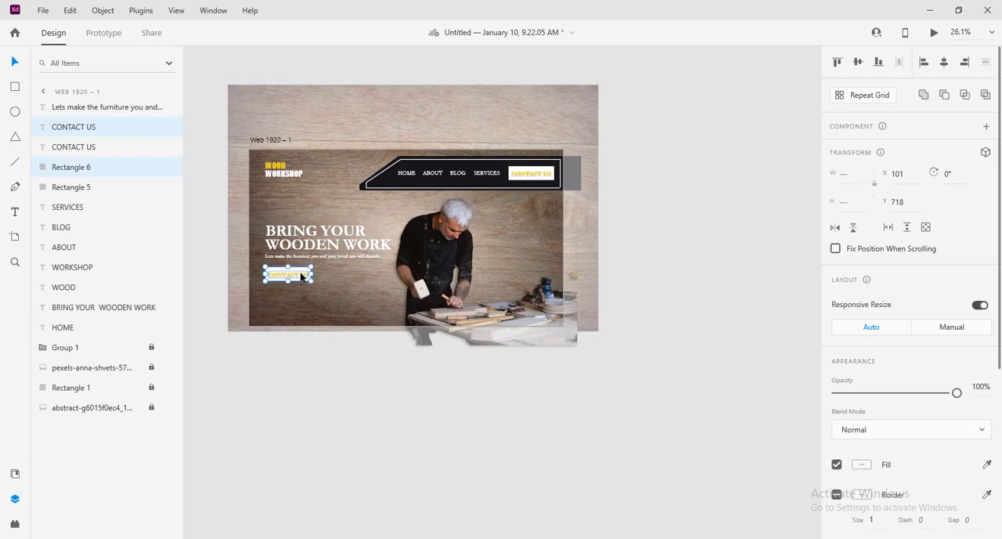
Step: Change the text colour of the copied CONTACT US label beneath the tagline to black
scroll(929, 405, down, 3)
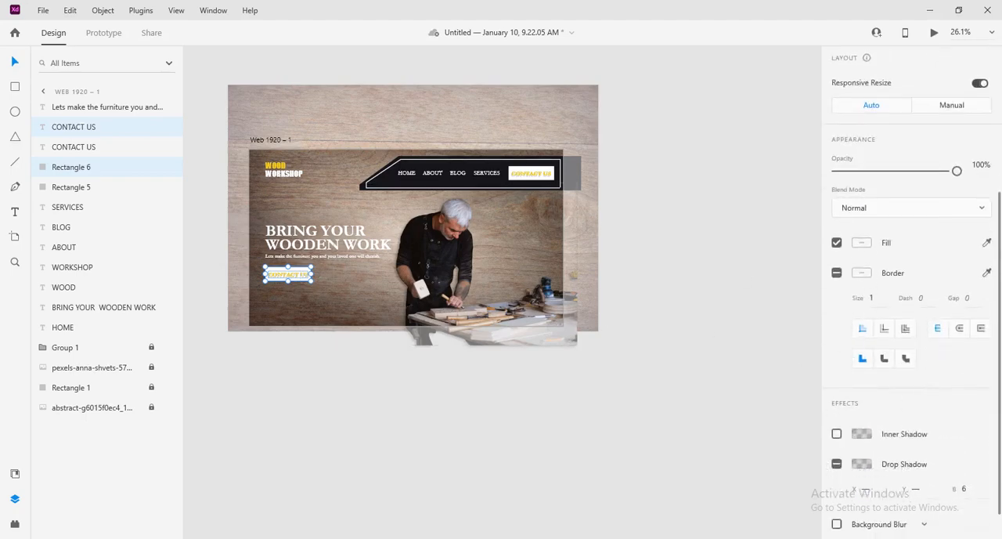
click(329, 296)
click(297, 277)
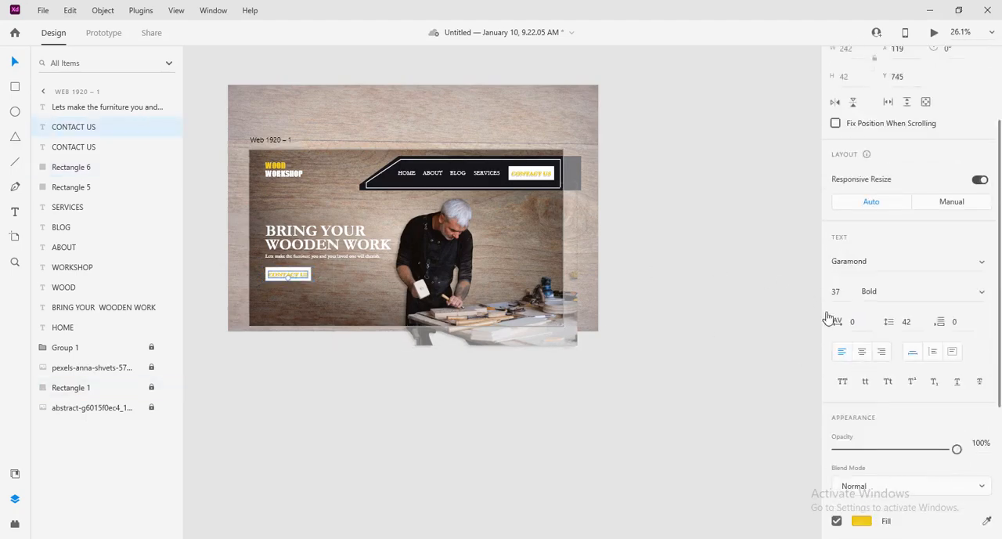
click(860, 521)
click(717, 407)
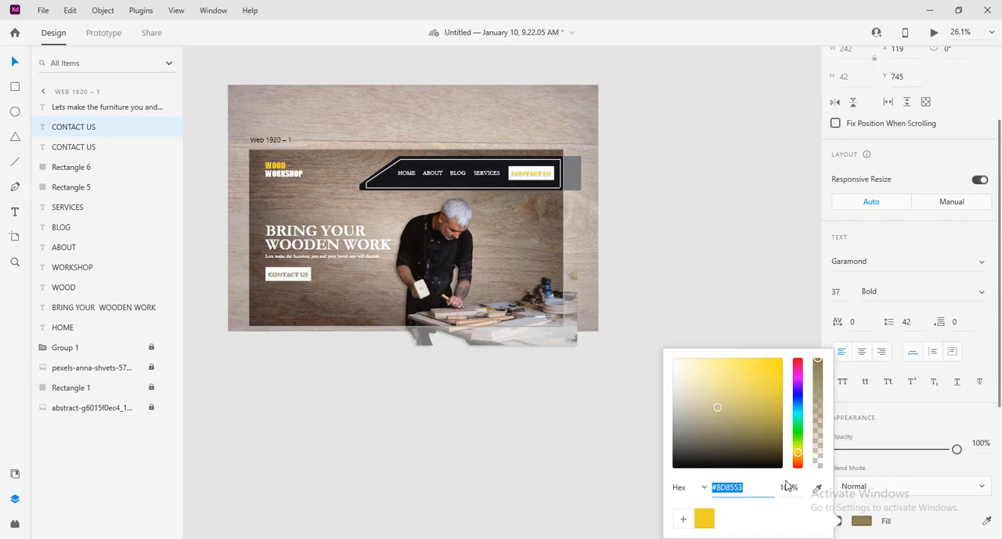
click(305, 285)
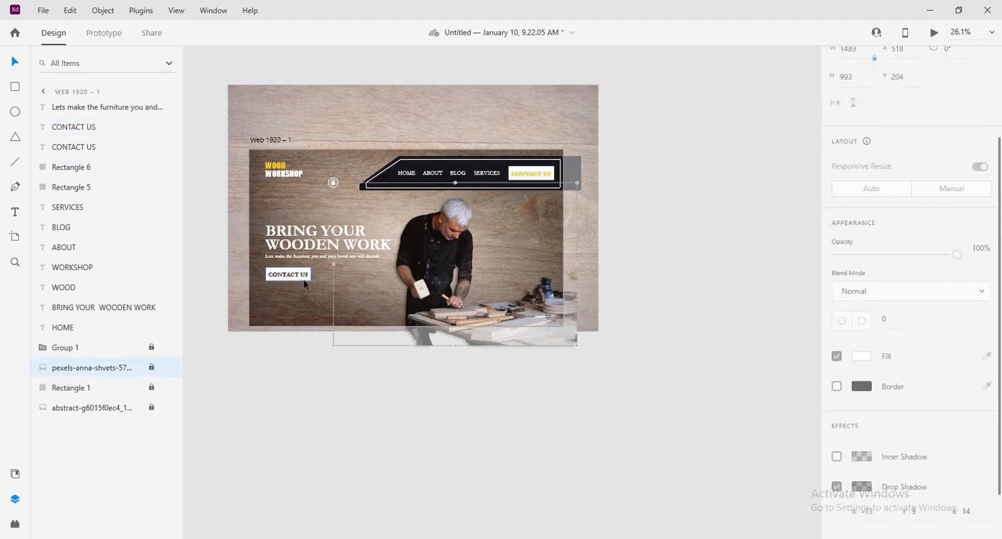
Step: Fill the copied button's rectangle with the saved yellow swatch
click(305, 284)
scroll(861, 438, down, 3)
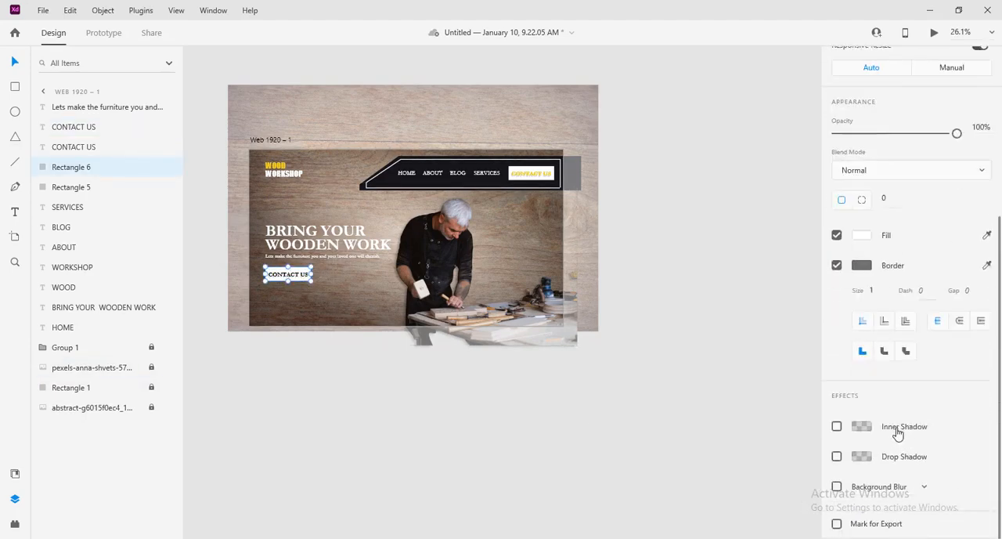
click(862, 236)
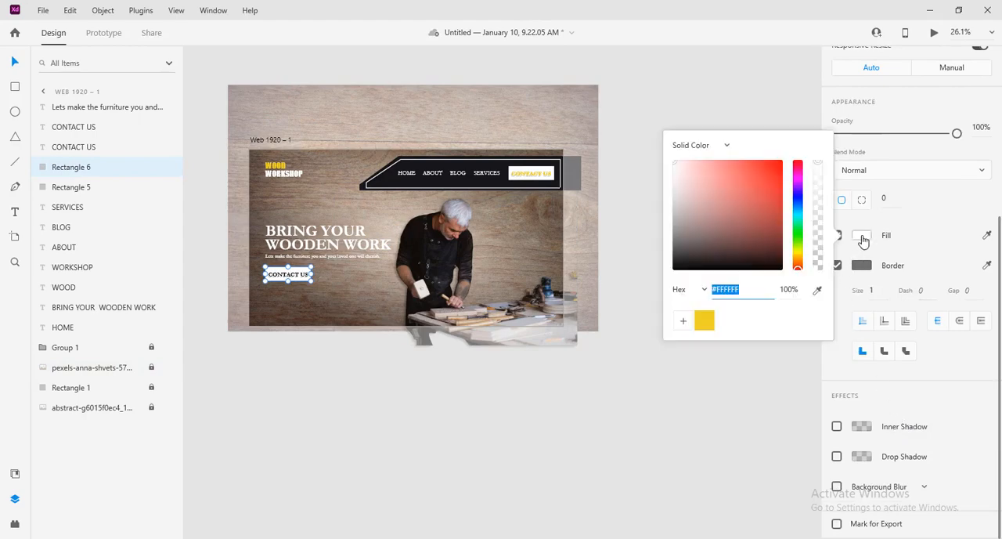
click(705, 322)
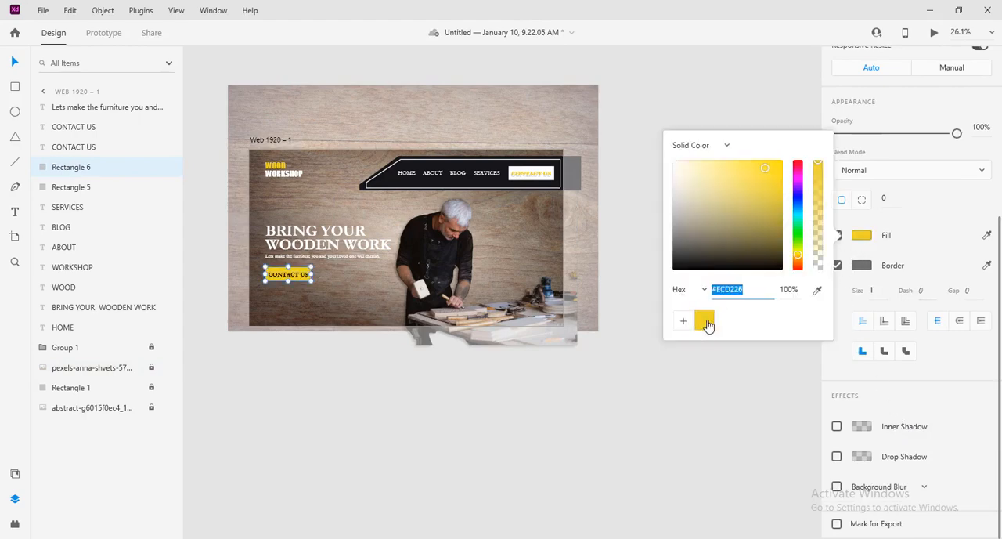
click(353, 275)
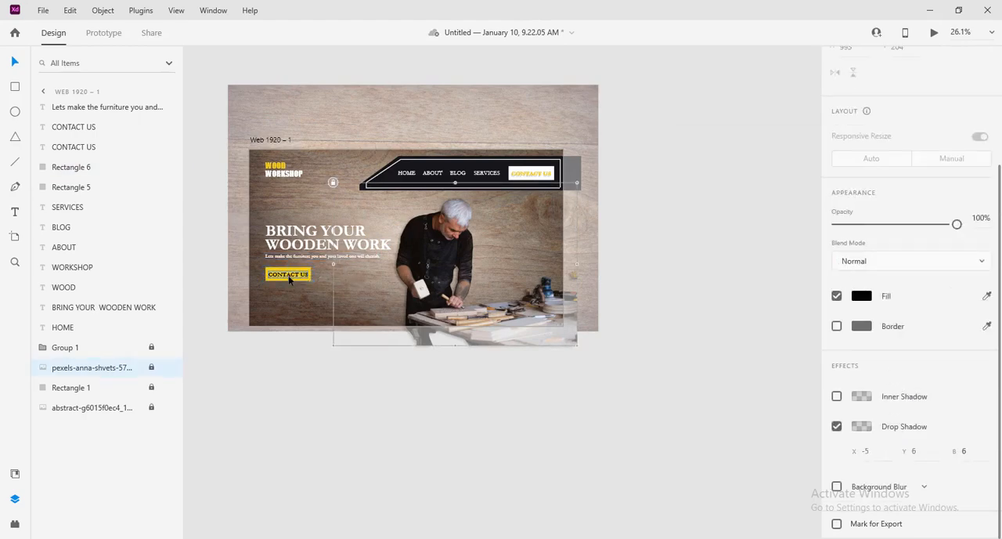
Step: Remove the drop shadow from the black CONTACT US text on the yellow button
click(289, 277)
scroll(901, 353, down, 5)
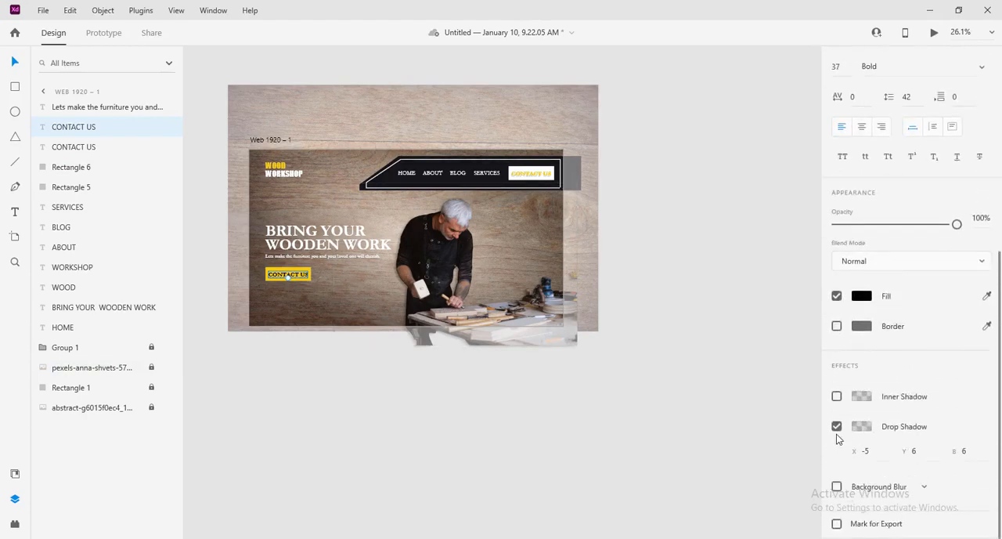
click(836, 426)
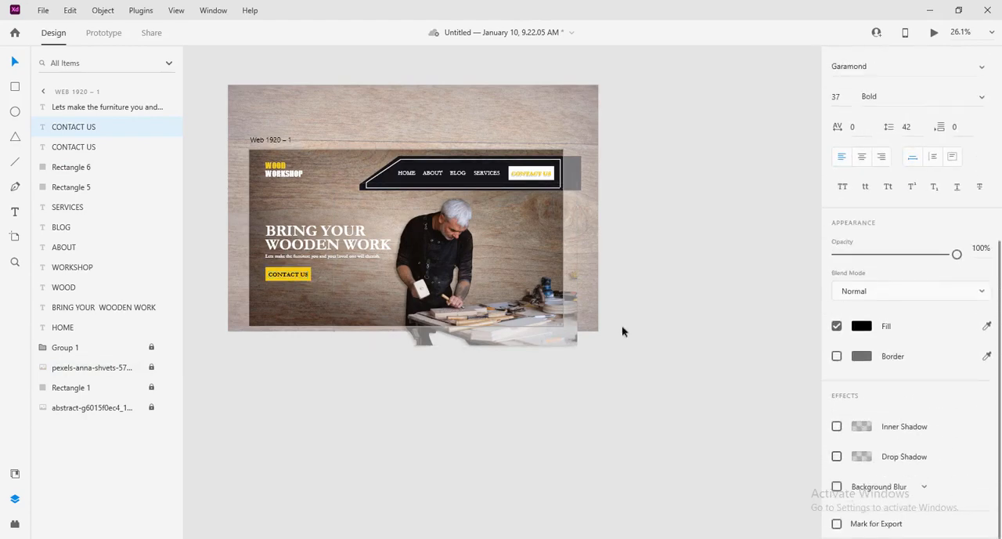
Step: Add a drop shadow to the yellow button rectangle with an X offset of -14
click(309, 285)
scroll(774, 347, down, 2)
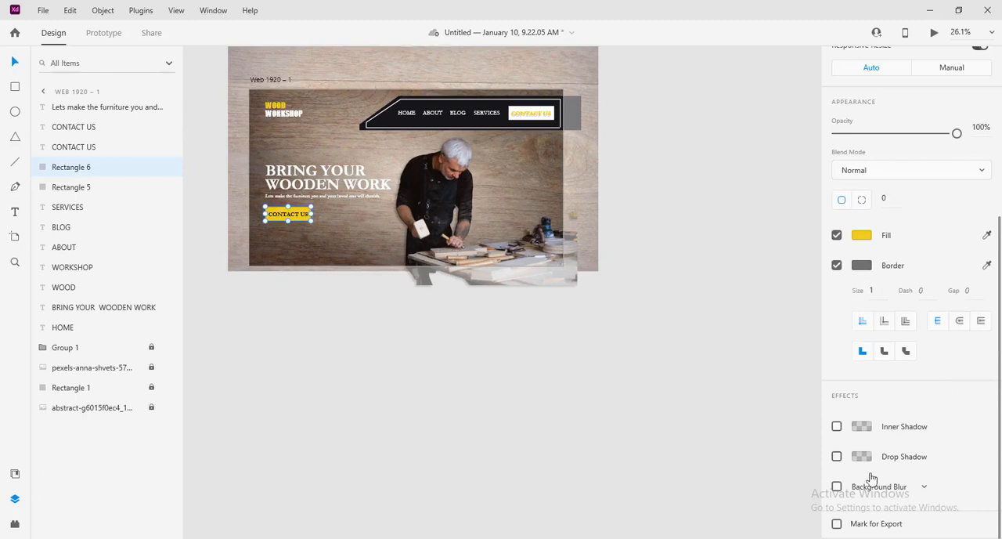
click(838, 457)
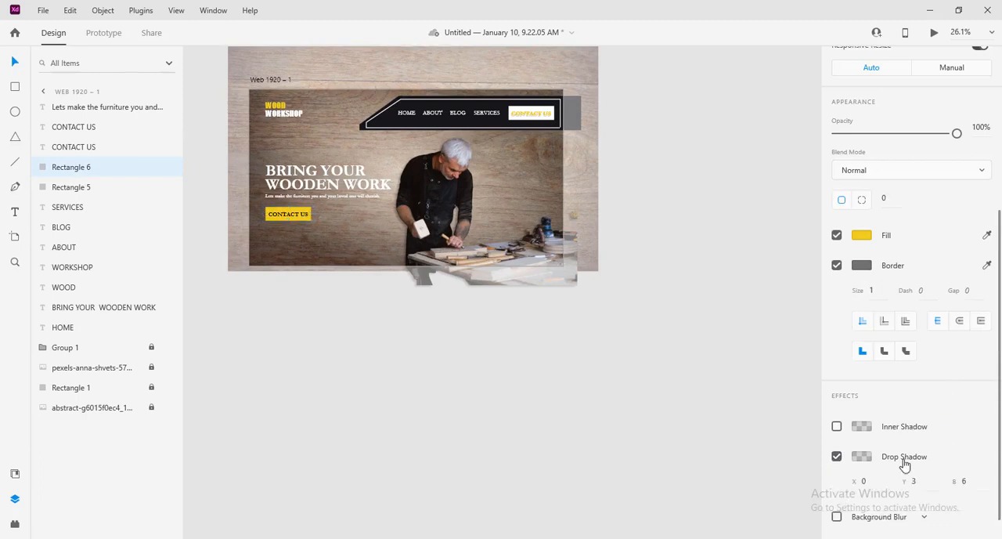
click(878, 481)
text(-12)
key(Return)
scroll(461, 365, up, 3)
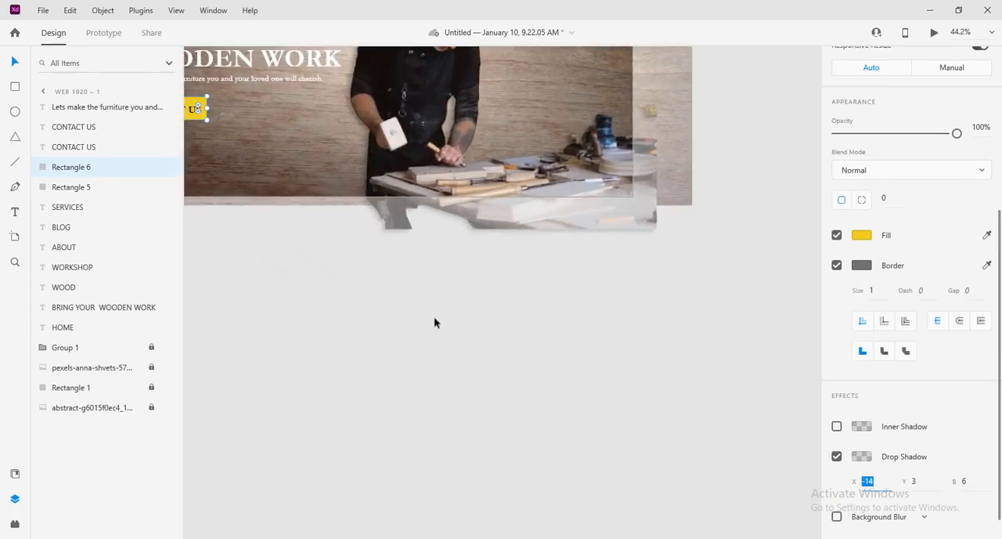
drag(422, 309, 572, 521)
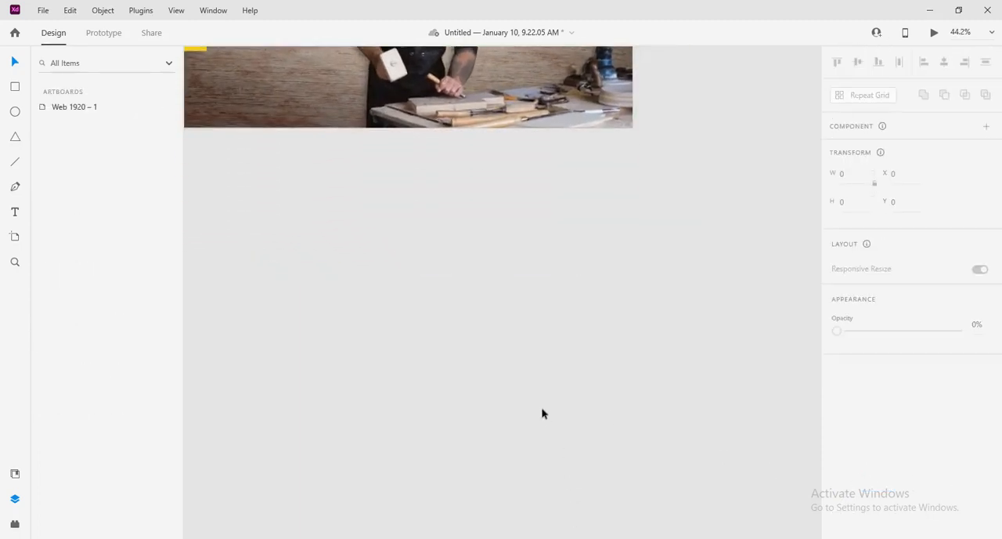
key(space)
drag(494, 312, 562, 501)
drag(478, 391, 532, 483)
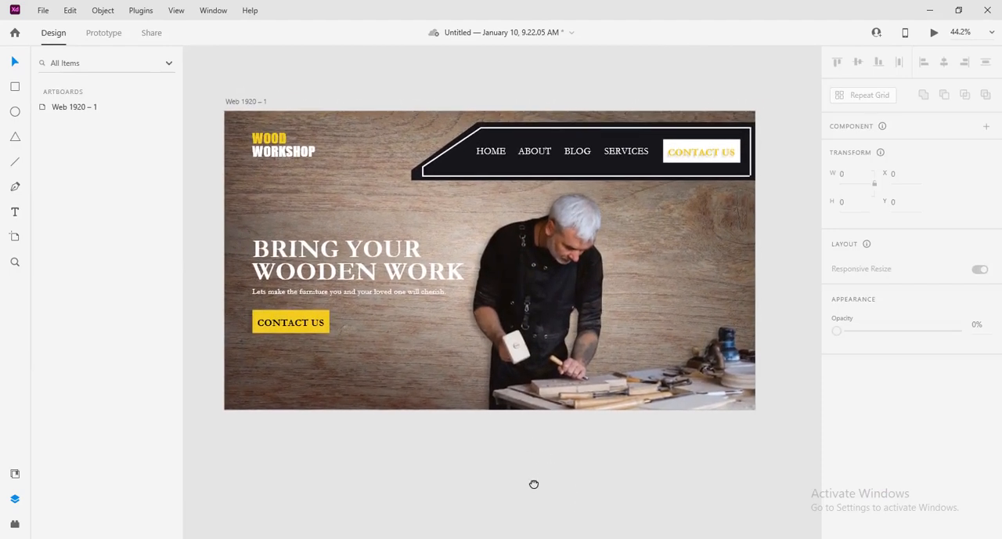
Step: Set the yellow button's drop shadow offsets to X -18 and Y 14
click(304, 334)
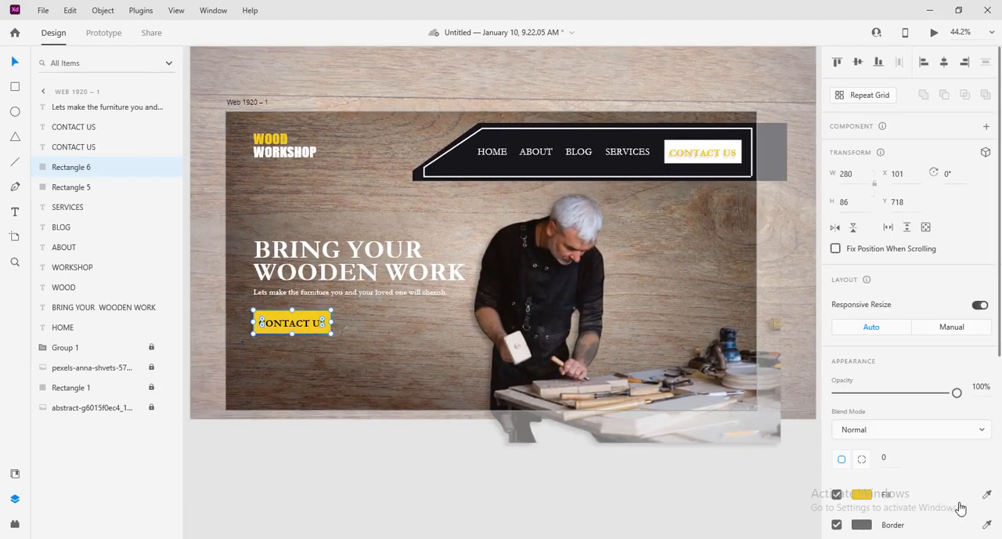
scroll(868, 470, down, 3)
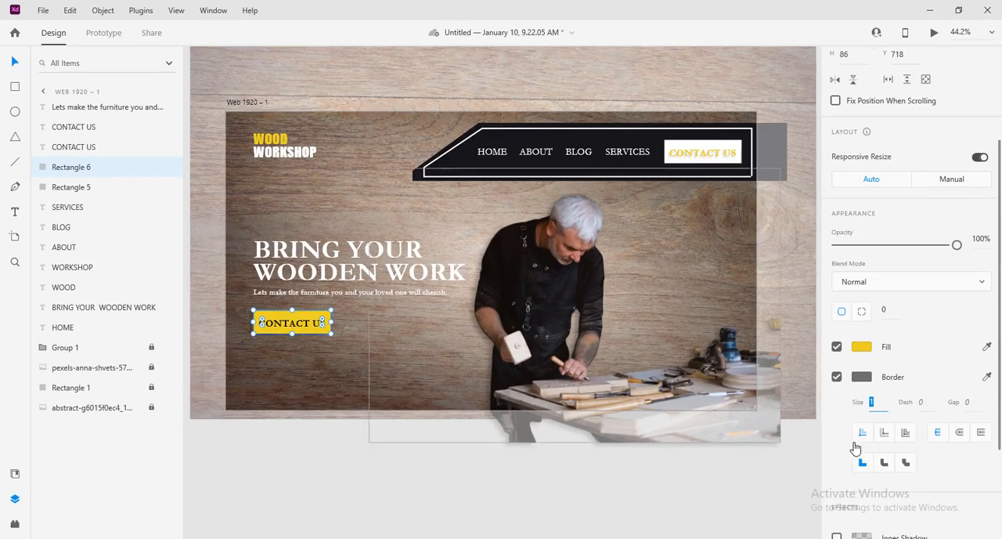
scroll(857, 446, down, 3)
click(837, 426)
click(880, 450)
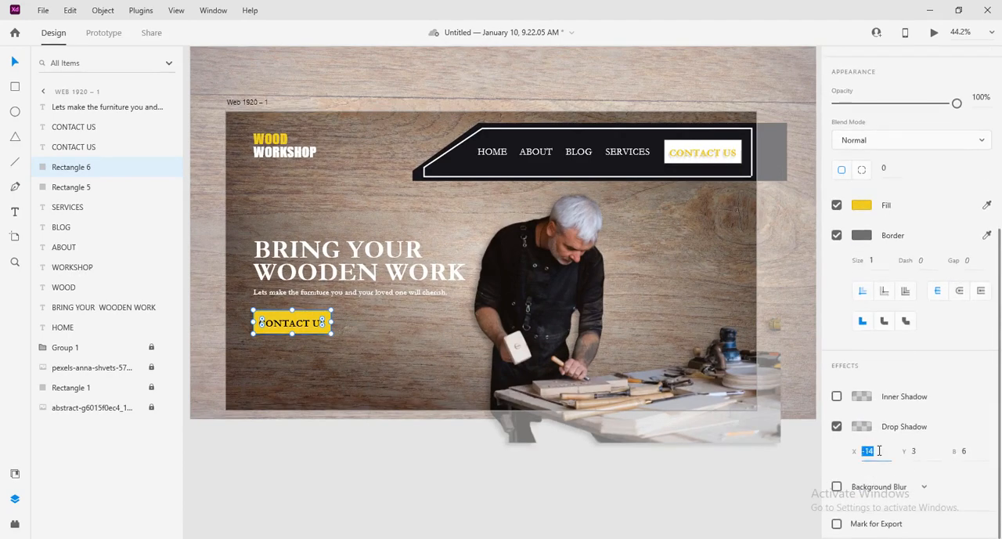
key(Down)
key(Down)
key(Down)
key(Down)
click(923, 457)
key(Up)
key(Up)
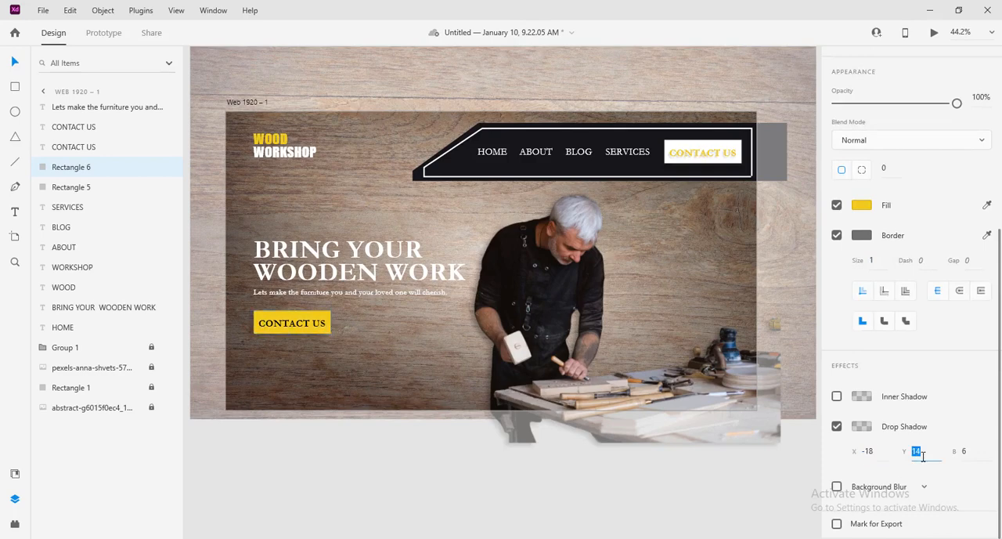
Step: Raise the button's drop shadow colour opacity to 34% and set its blur to 8
click(861, 426)
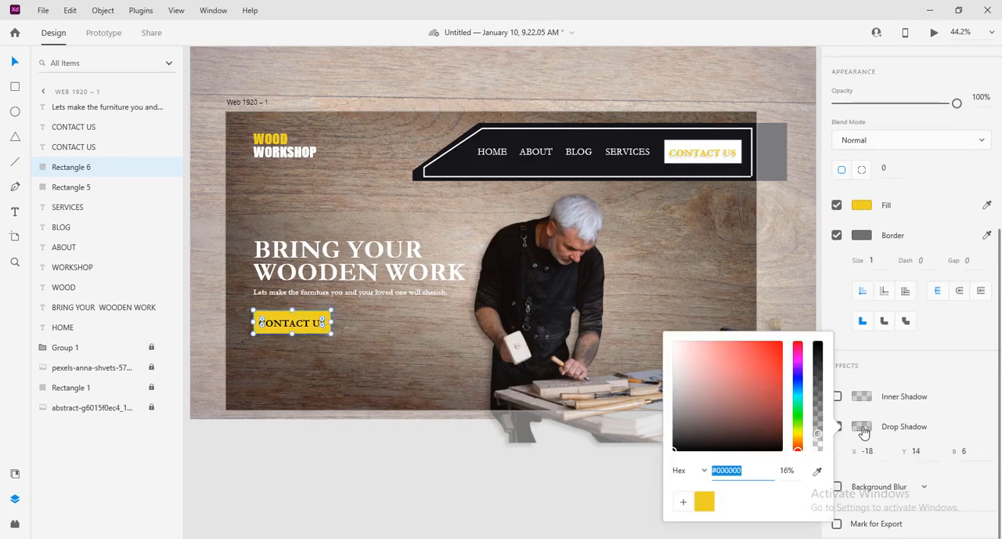
drag(817, 435, 819, 415)
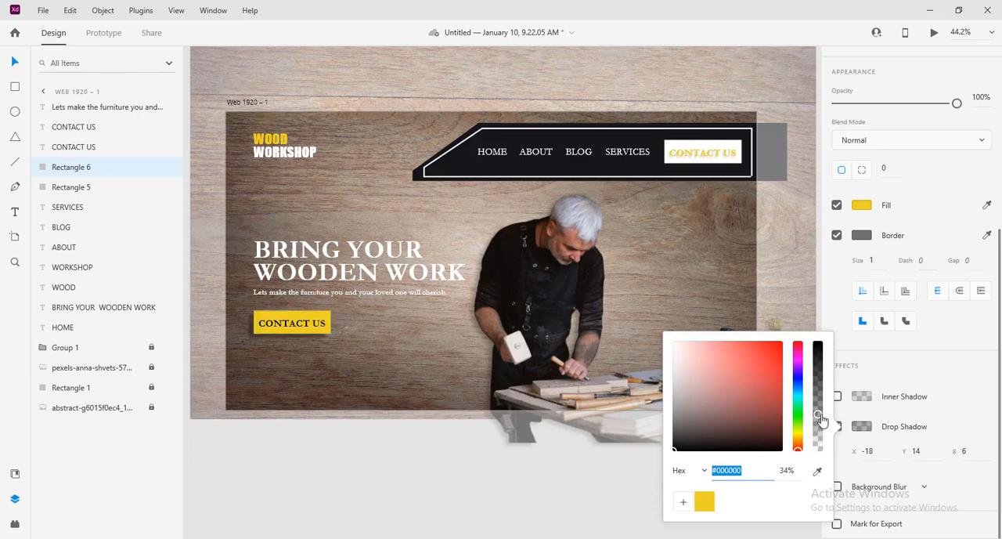
click(971, 447)
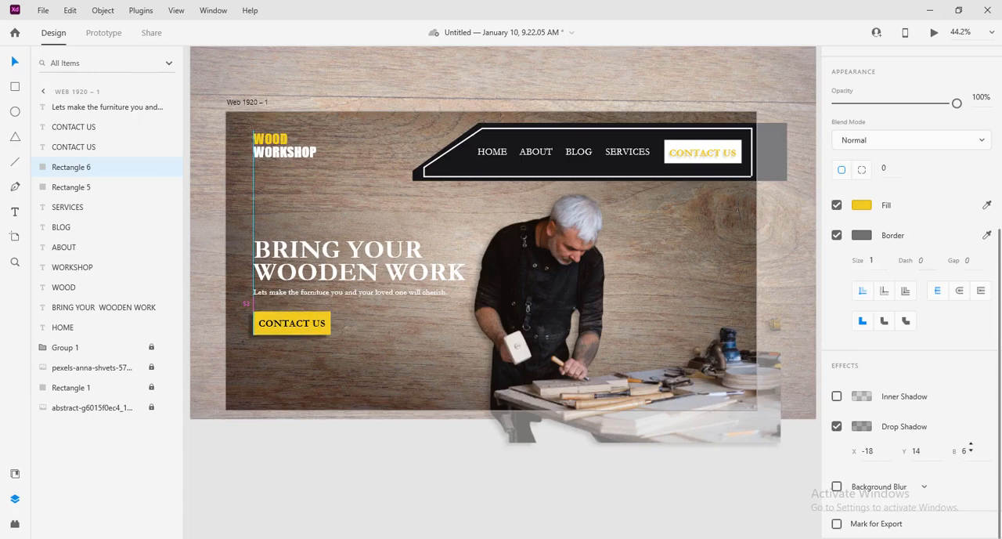
drag(971, 447, 972, 446)
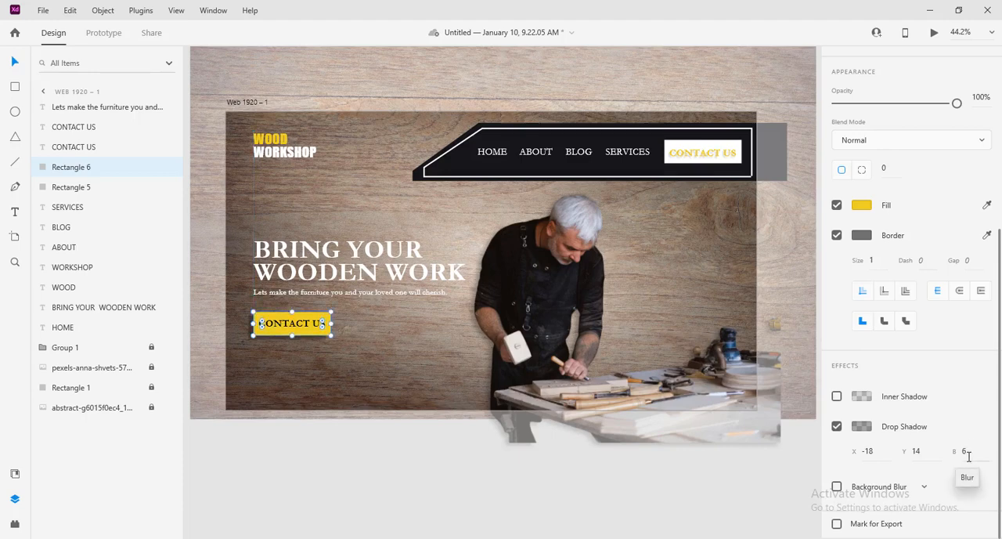
click(972, 452)
key(Down)
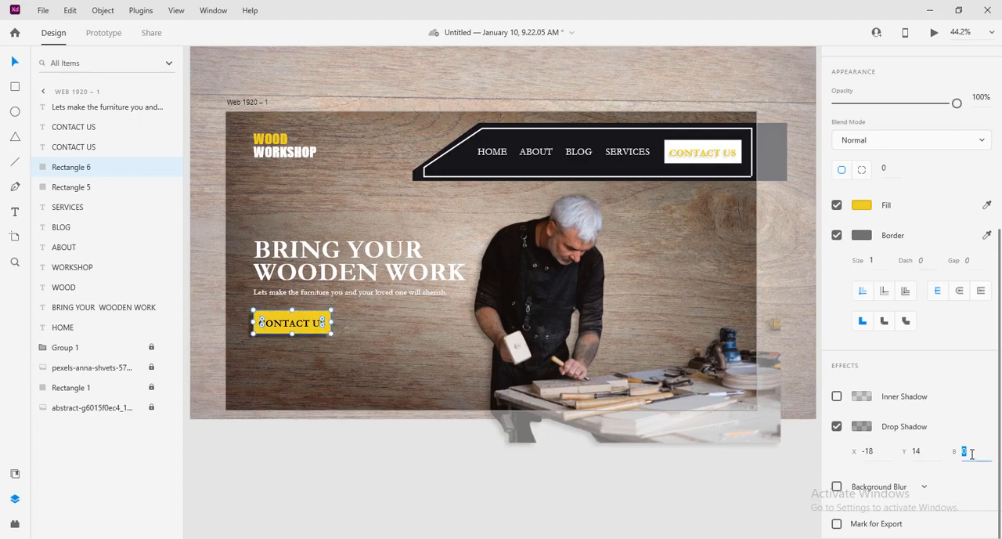
key(Up)
key(Up)
Step: Darken the yellow button's drop shadow by raising its black colour's opacity to 76%, and deselect everything
click(861, 426)
drag(820, 416, 820, 374)
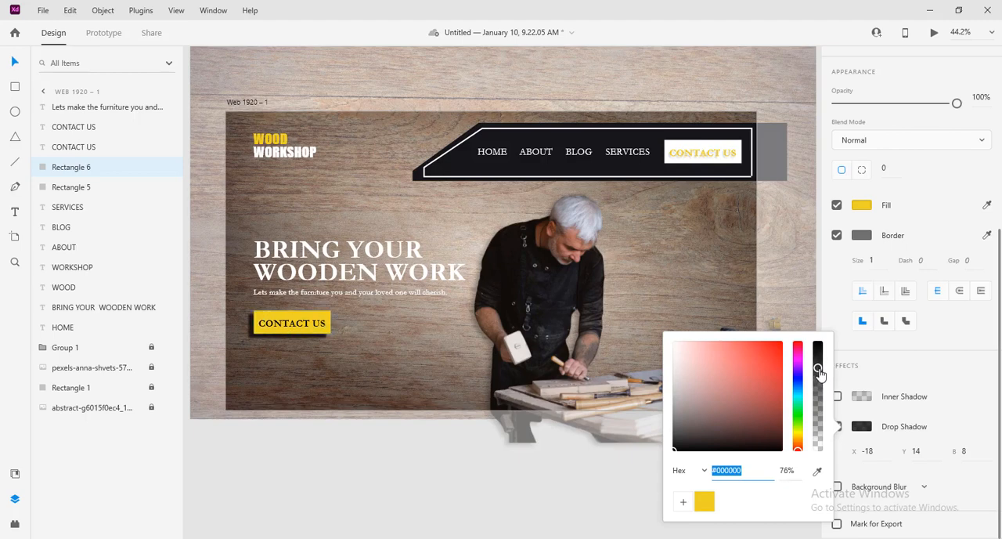
click(436, 347)
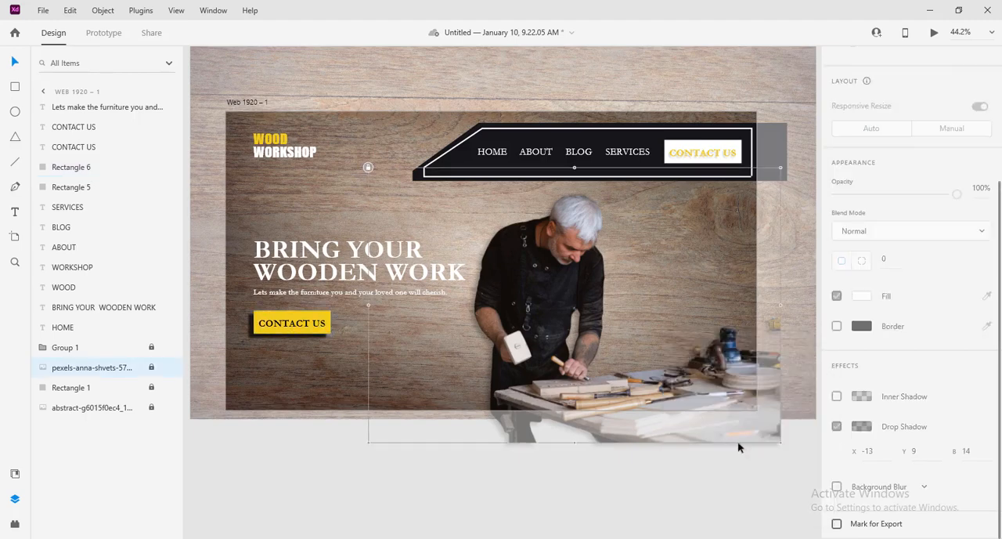
click(759, 476)
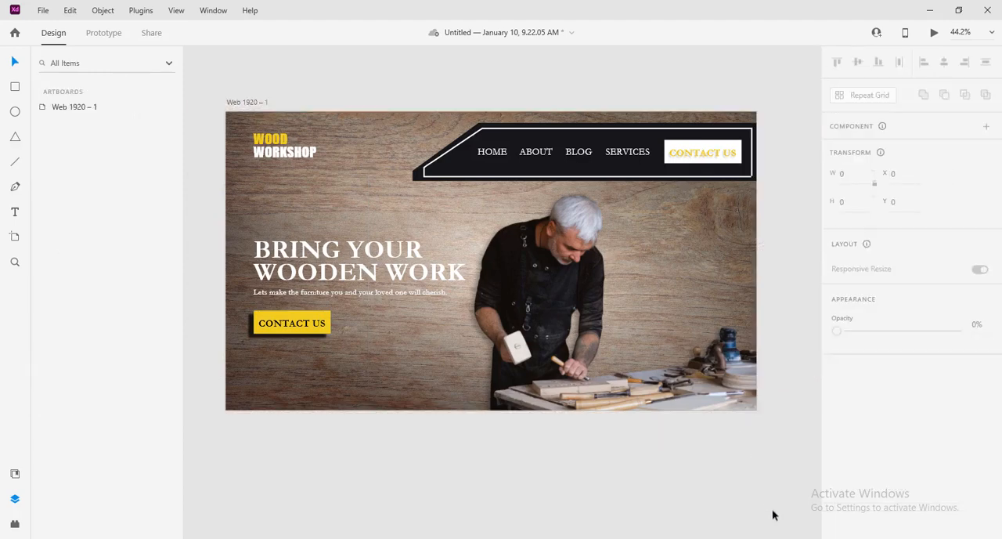